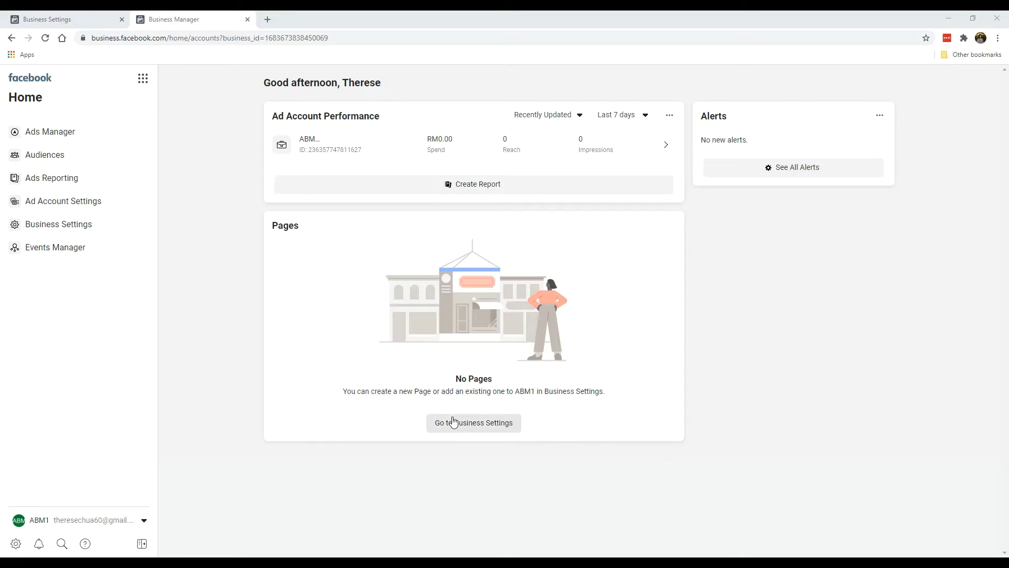
- Go to the business's Pages settings and choose Add > Add a Page
left_click(456, 426)
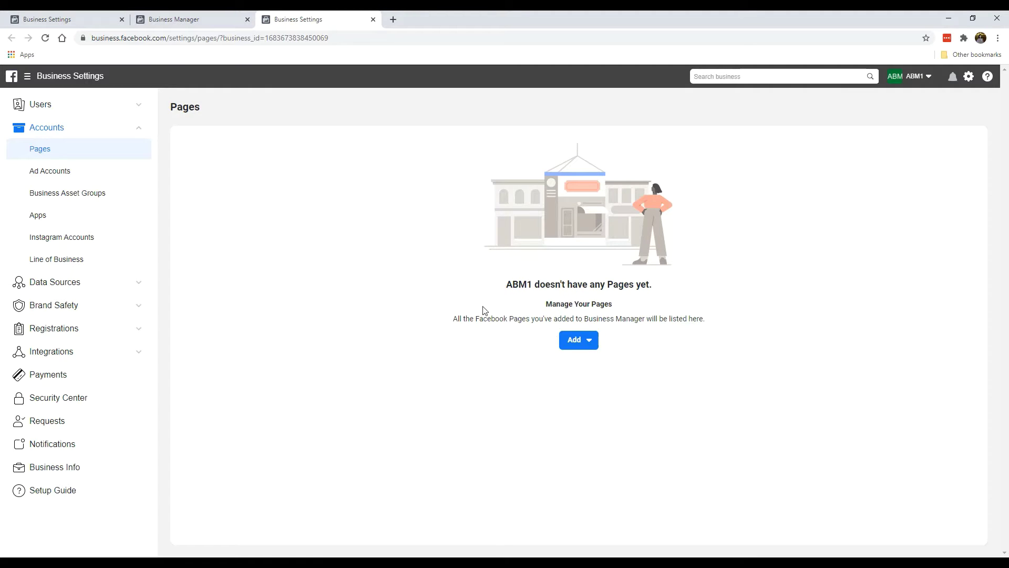
left_click(583, 341)
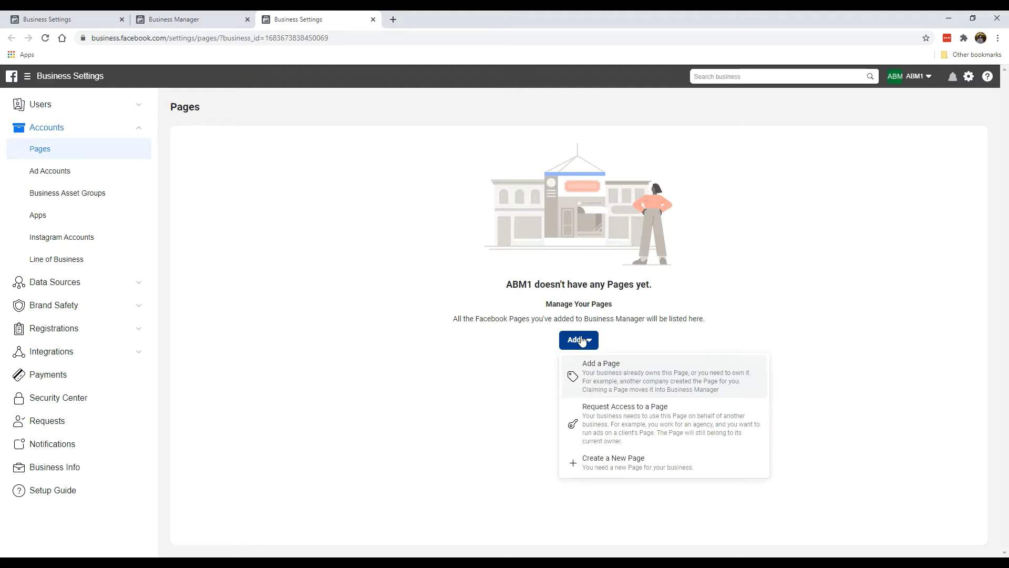
left_click(611, 384)
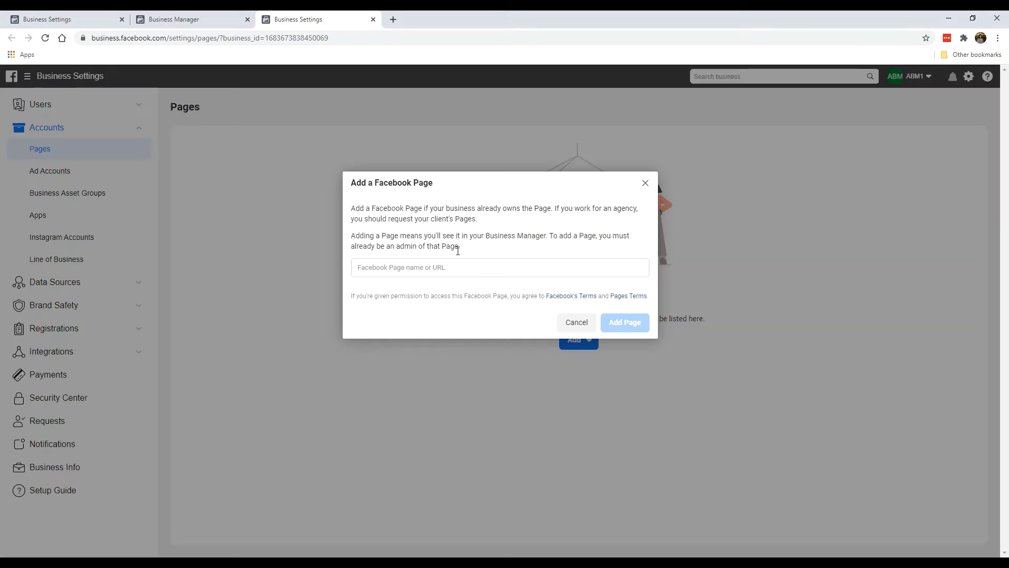
- Look up and select the 'Bee Em Vee' page, then close the dialog without adding it
left_click(457, 266)
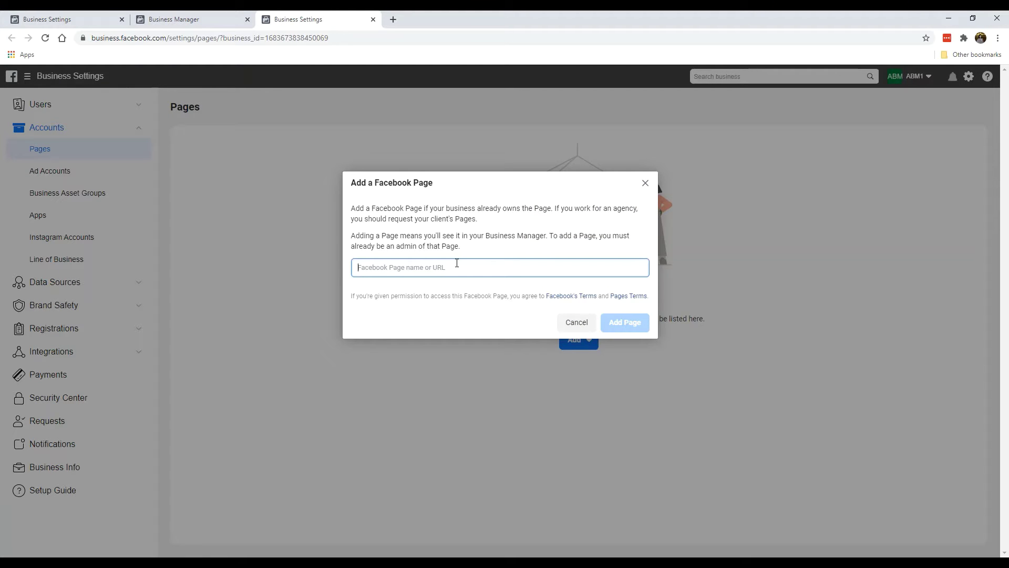
type("bee em vee")
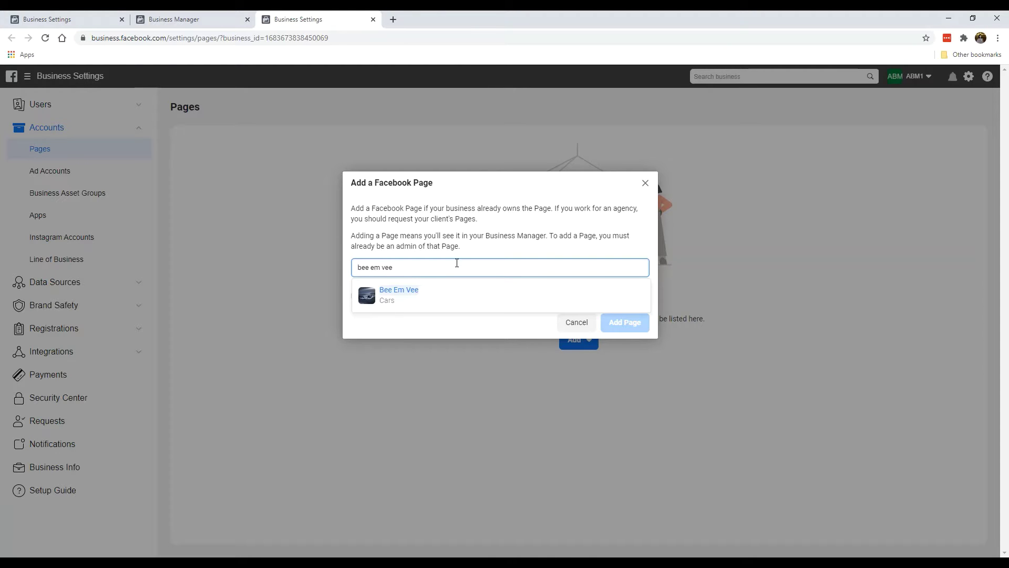
left_click(456, 290)
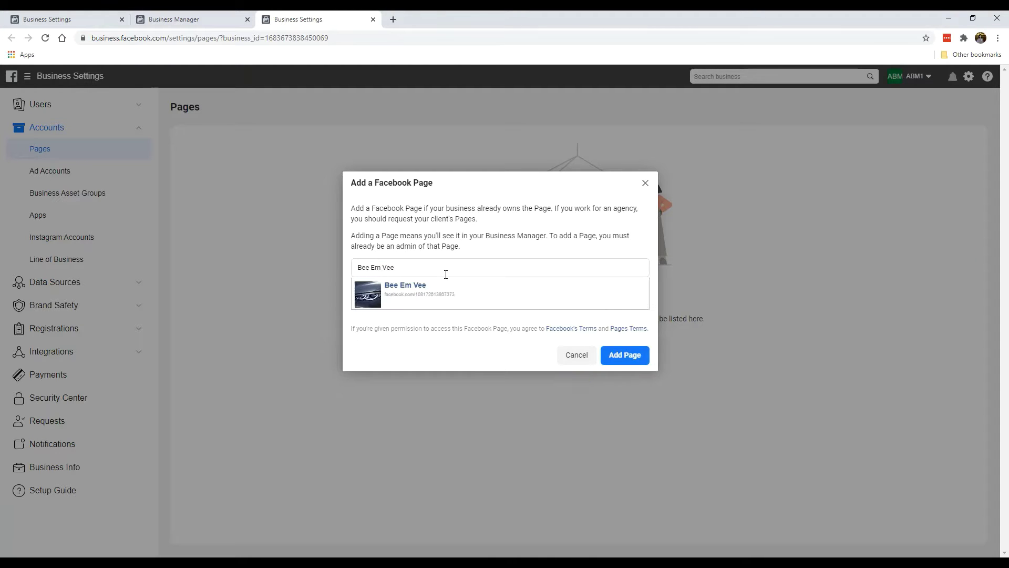
left_click(636, 357)
left_click(646, 183)
left_click(578, 351)
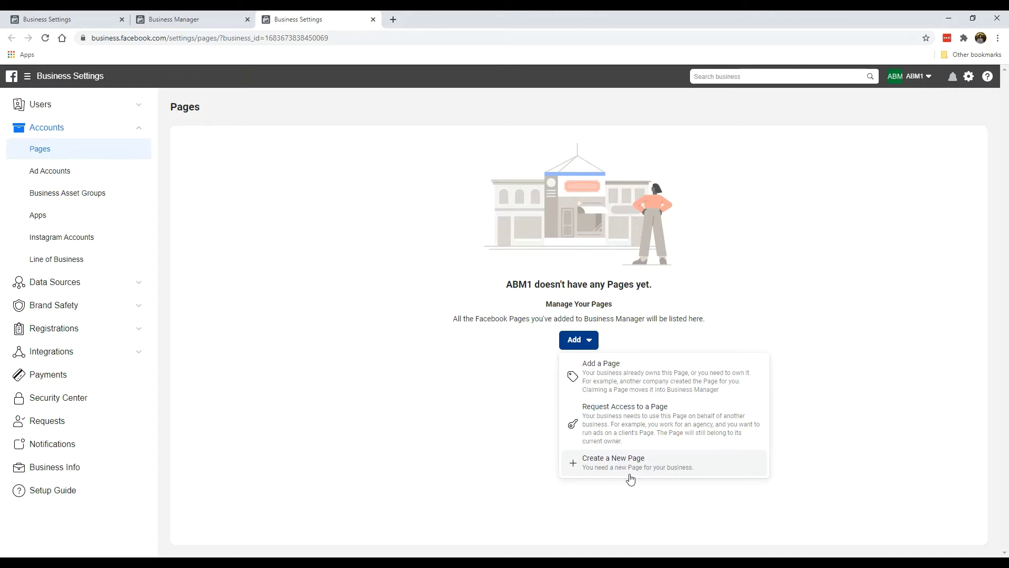
- Choose Create a New Page and pick a category card for it
left_click(605, 467)
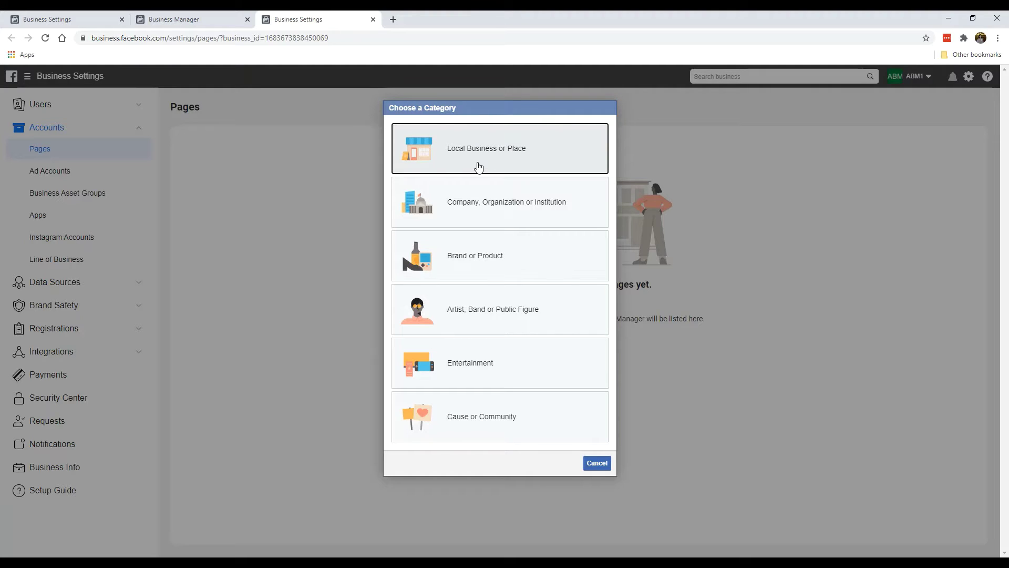
left_click(566, 210)
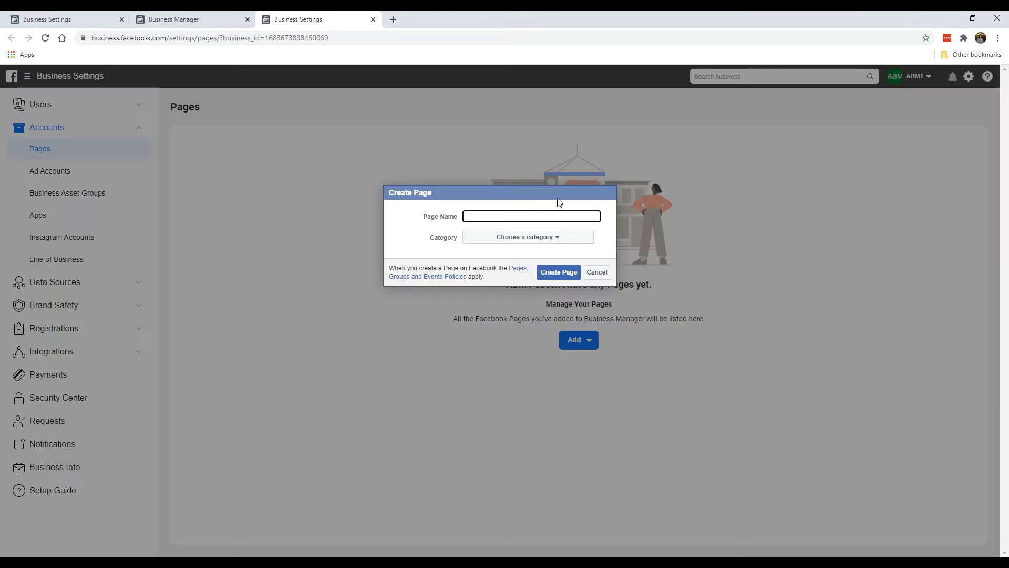
- Restart page creation as a Brand or Product named 'BMW Motorworks'
left_click(592, 272)
left_click(588, 341)
left_click(588, 462)
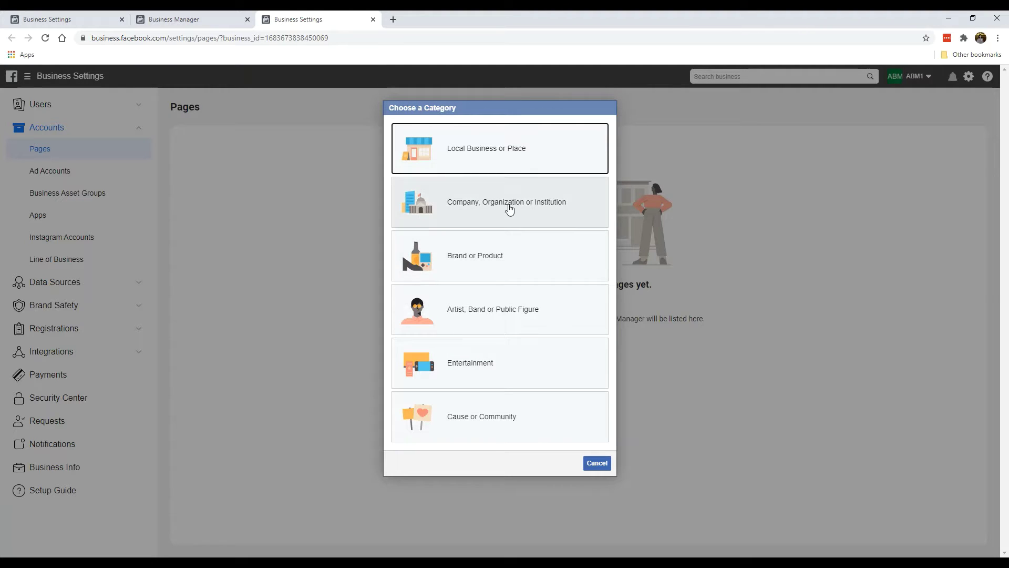
left_click(475, 244)
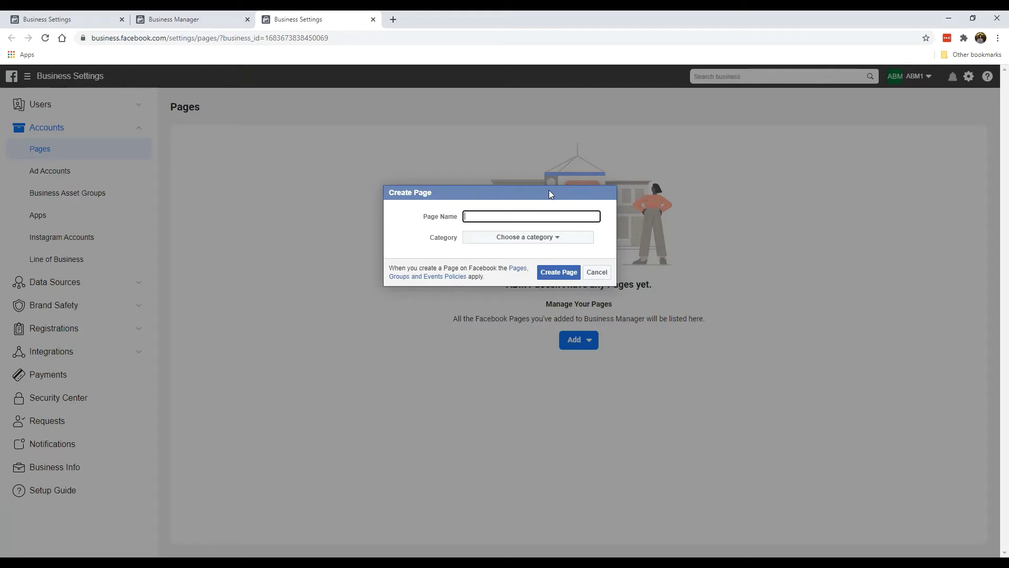
type("BMW Motorworks")
- Set the Page category to Cars and create the BMW Motorworks Page
left_click(490, 242)
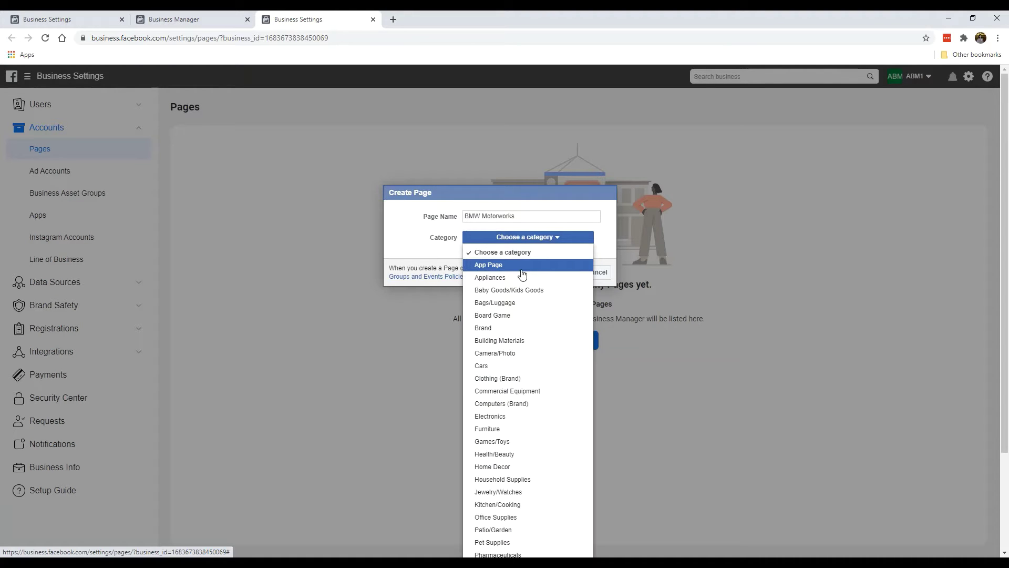
scroll(524, 352, "down", 1)
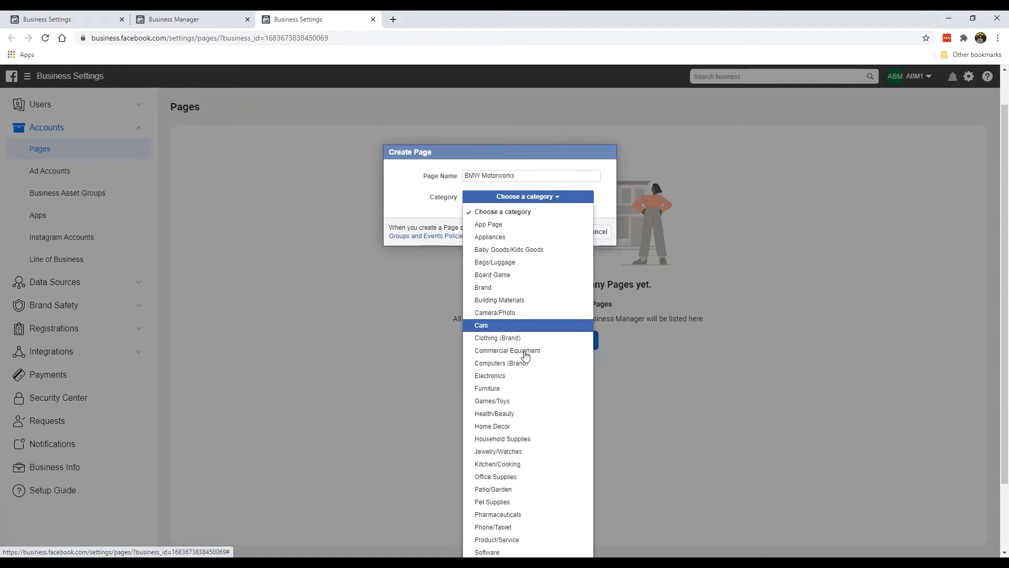
scroll(518, 315, "down", 1)
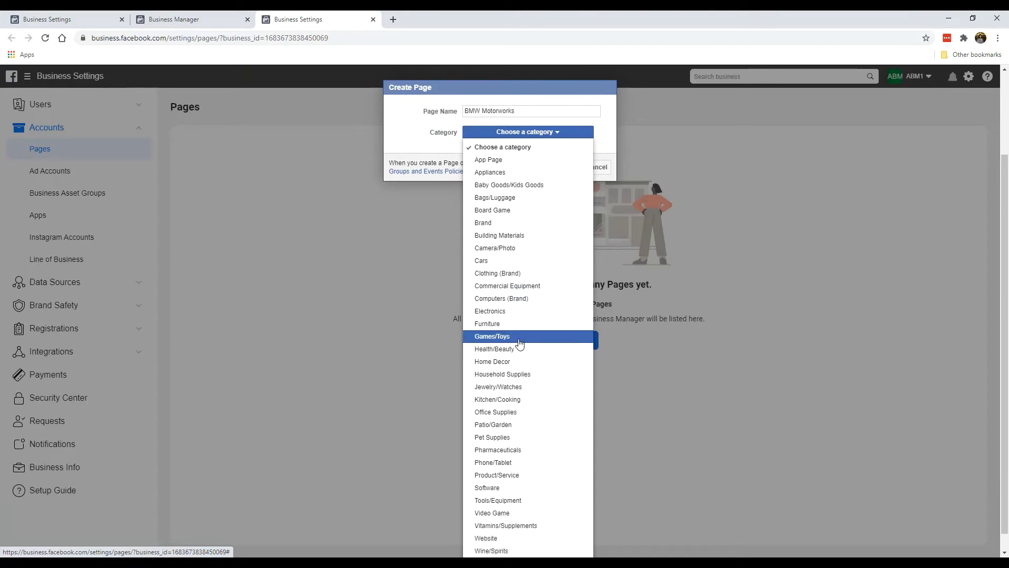
scroll(522, 363, "down", 1)
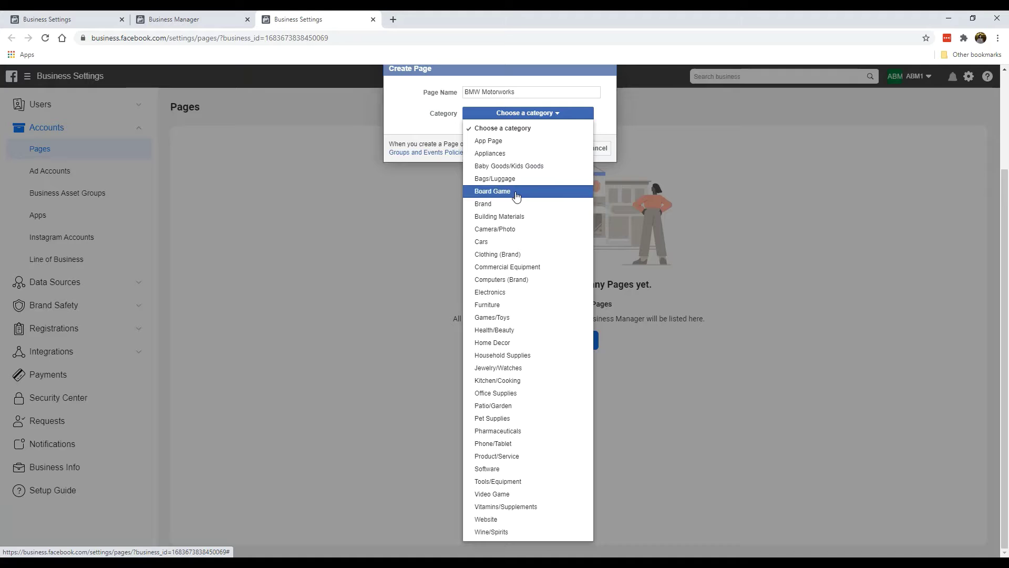
left_click(537, 241)
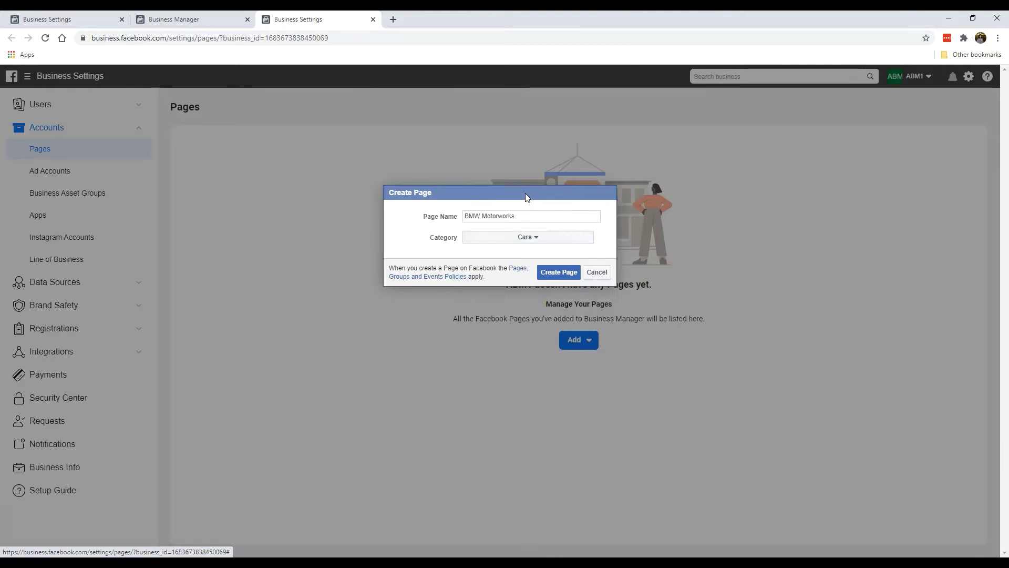
left_click(556, 274)
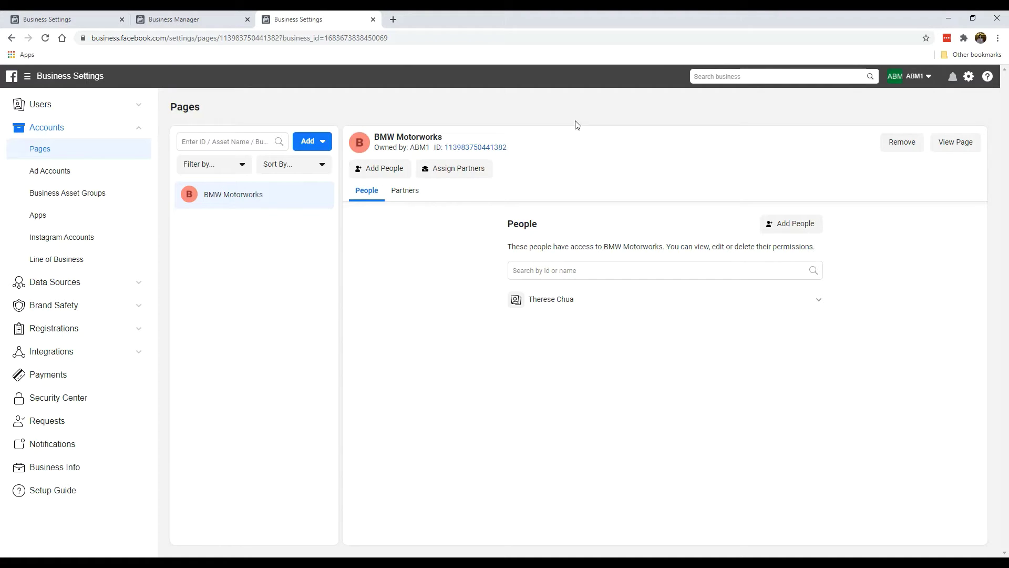
- Open the BMW Motorworks Page in a new tab with View Page
left_click(953, 145)
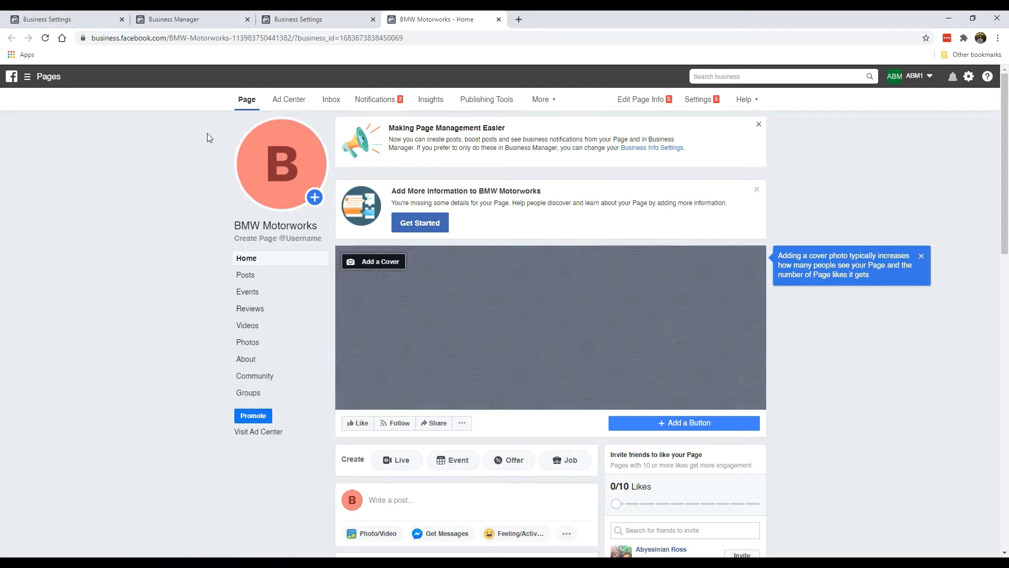
- Dismiss the Making Page Management Easier and Add More Information cards and the cover photo tip
mouse_move(296, 158)
left_click(758, 124)
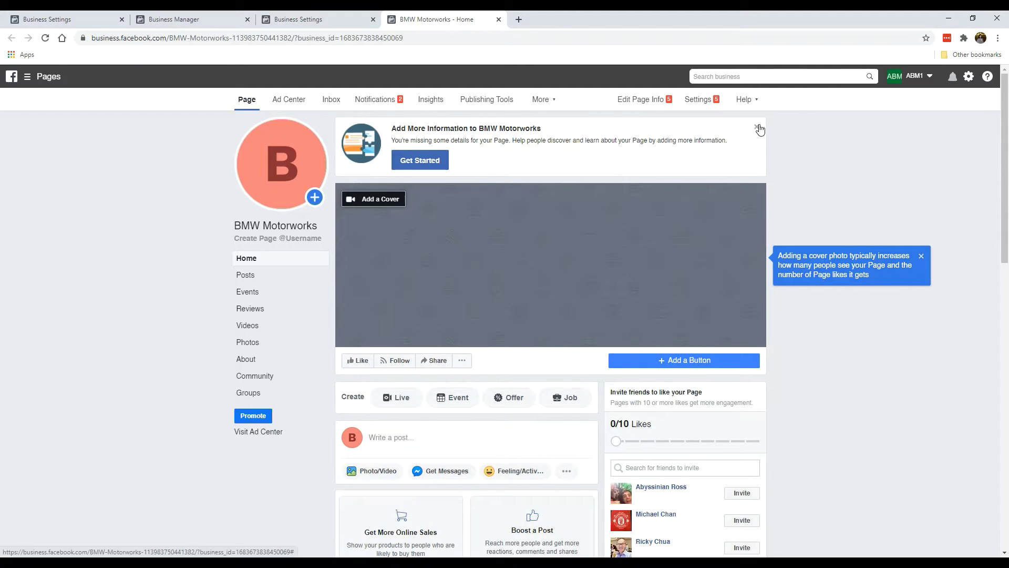
left_click(758, 127)
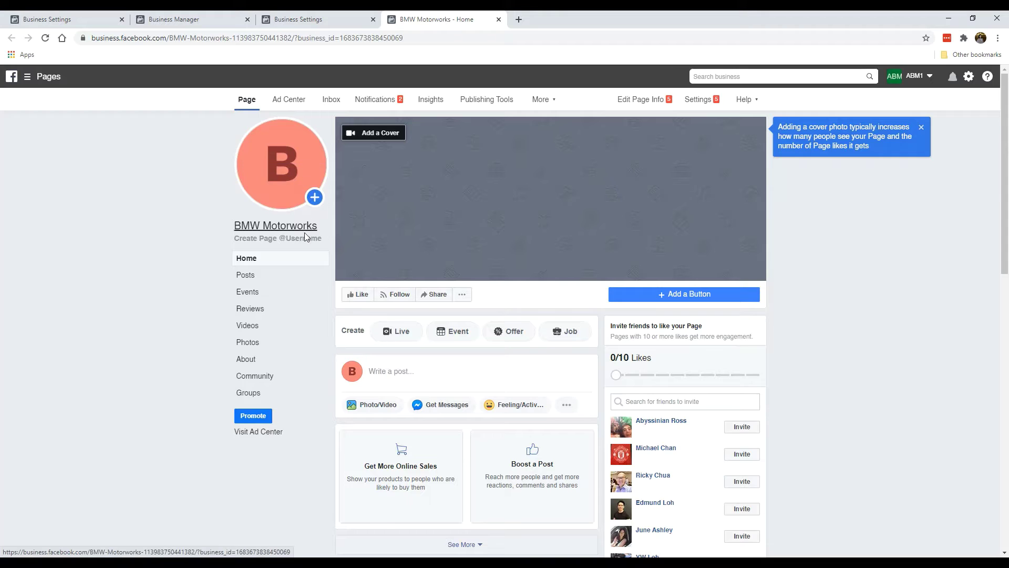
scroll(565, 232, "down", 4)
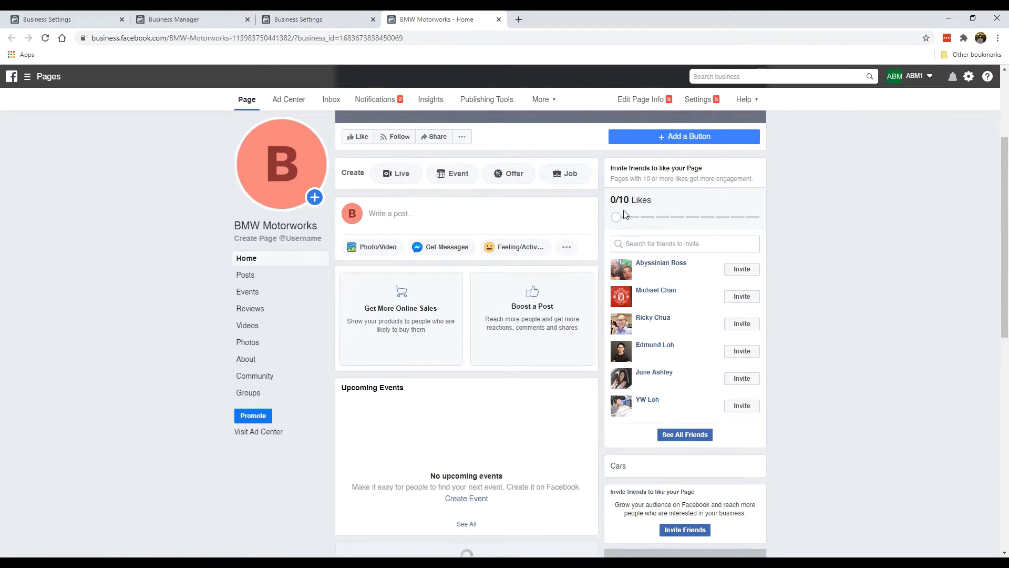
scroll(594, 311, "down", 2)
scroll(521, 306, "up", 6)
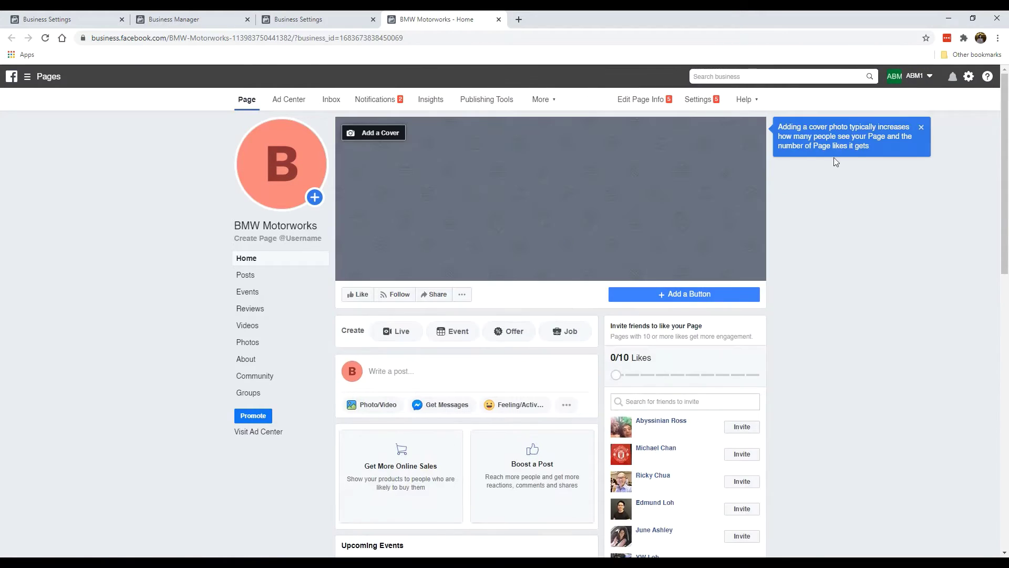
left_click(921, 128)
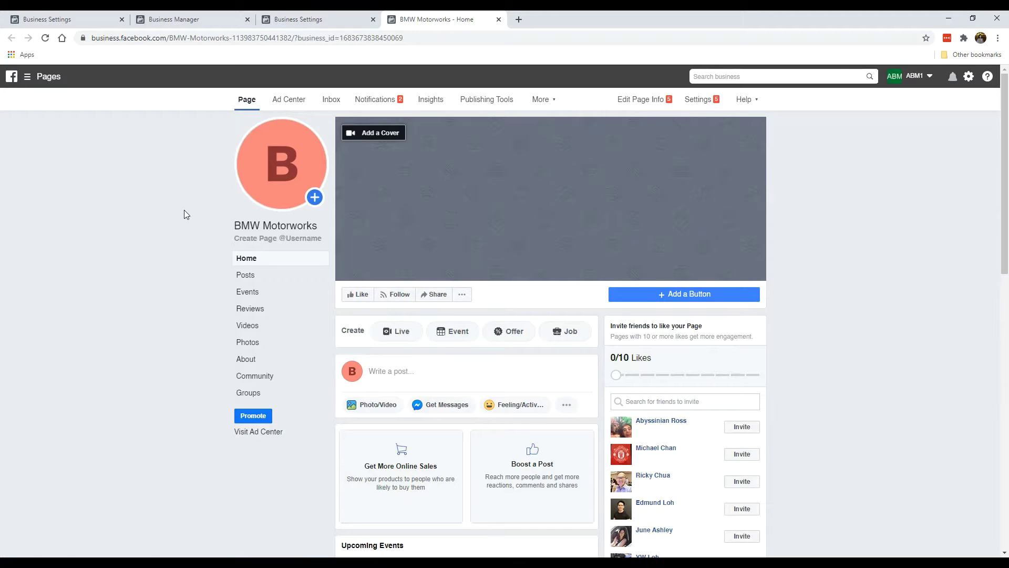
- Open the profile picture update options and close them without changes
mouse_move(277, 196)
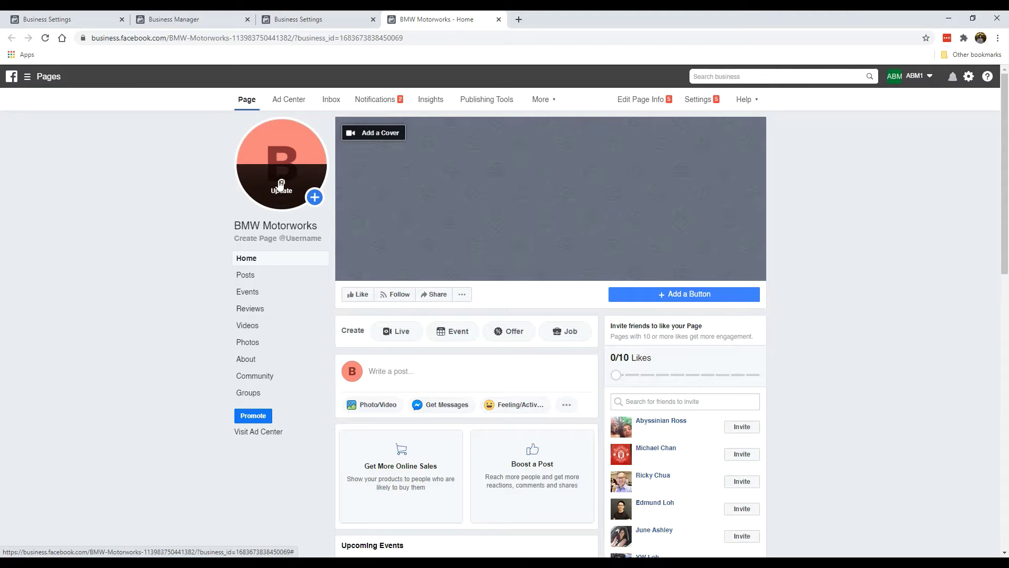
left_click(281, 185)
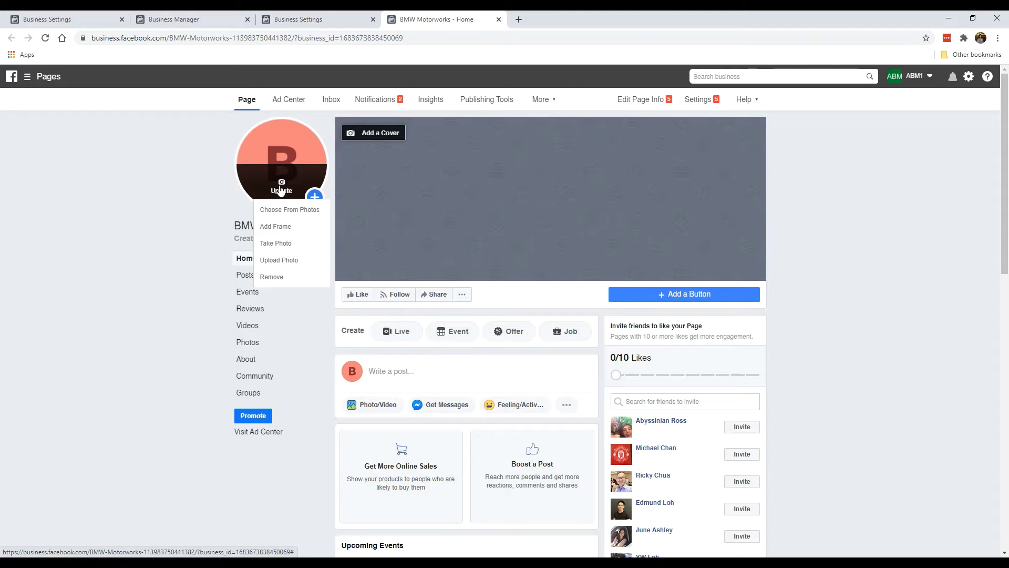
left_click(140, 196)
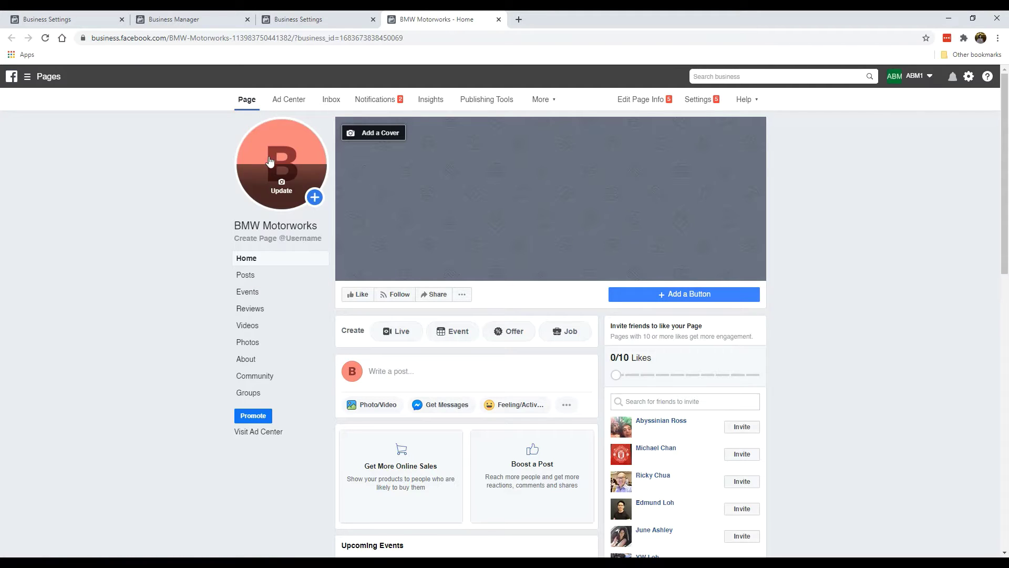
- Search Google Images for 'bmw' in a new tab
left_click(519, 21)
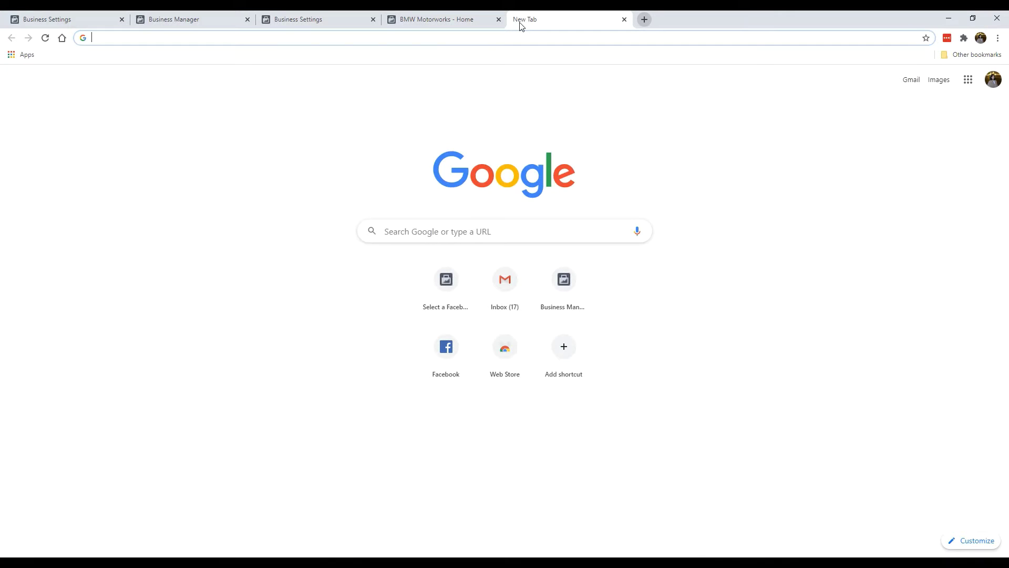
type("b")
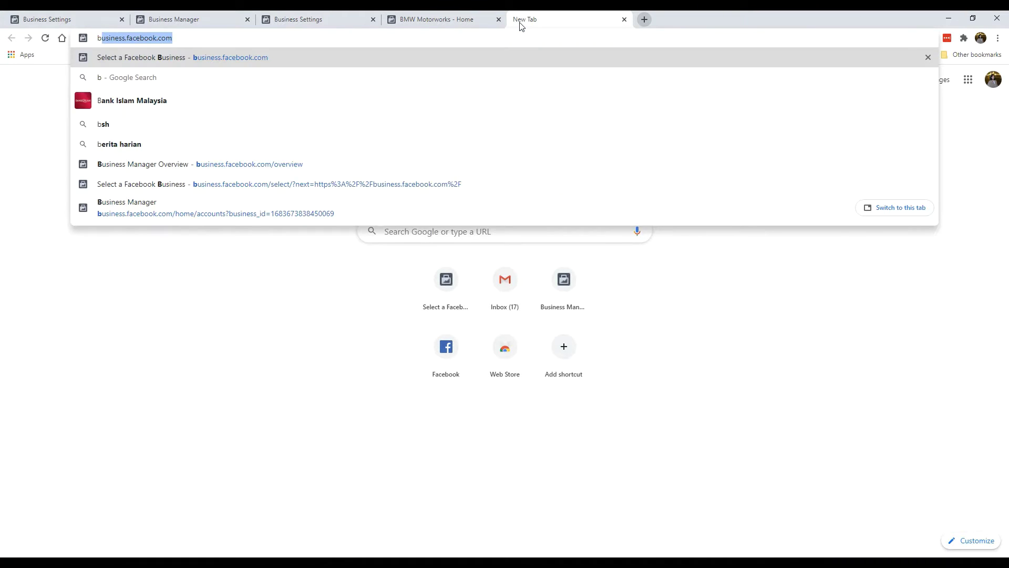
type("mw")
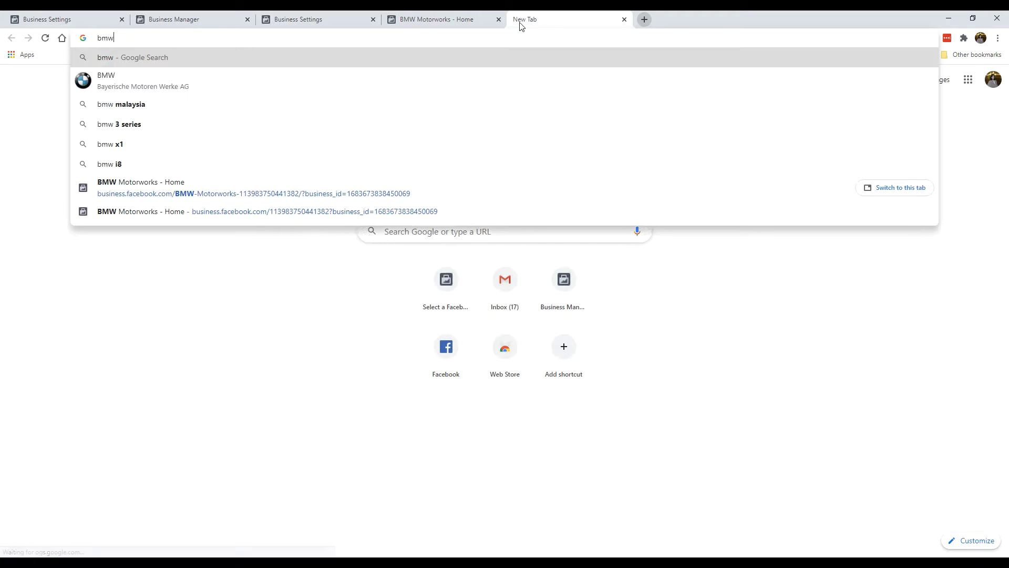
key("Return")
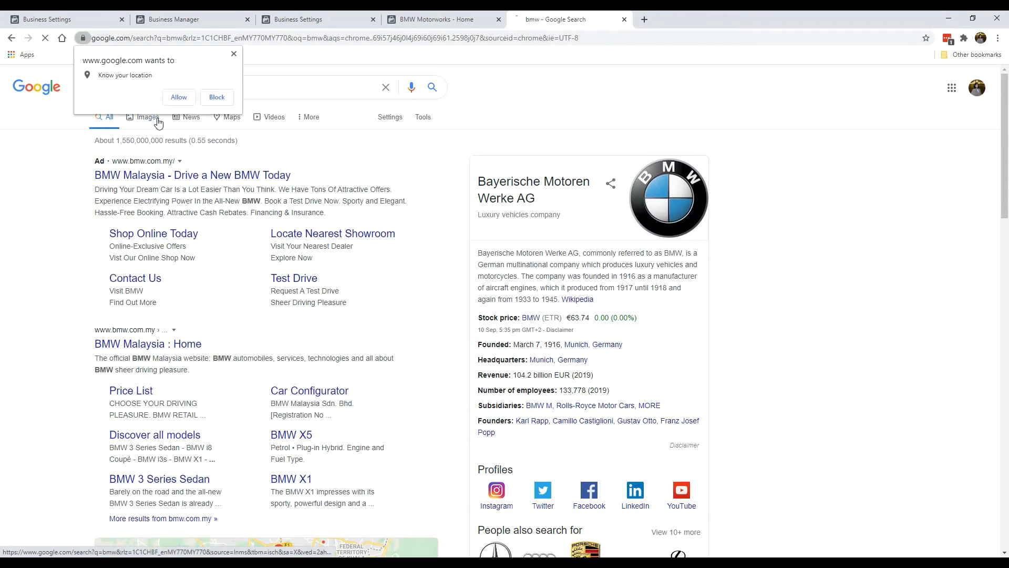
left_click(151, 118)
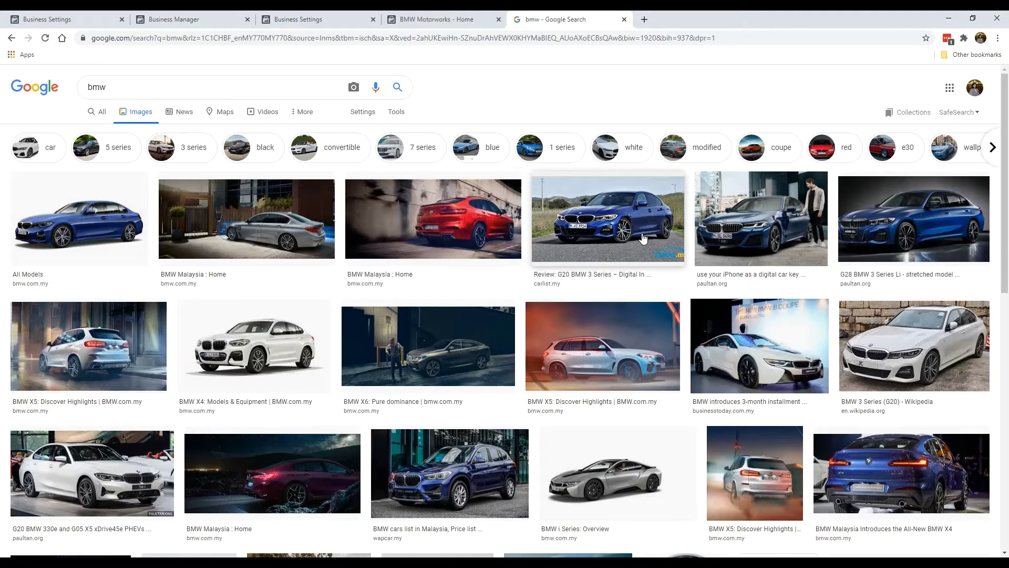
- Save the blue G28 BMW 3 Series Li image to the Desktop, then return to the Page tab
left_click(638, 230)
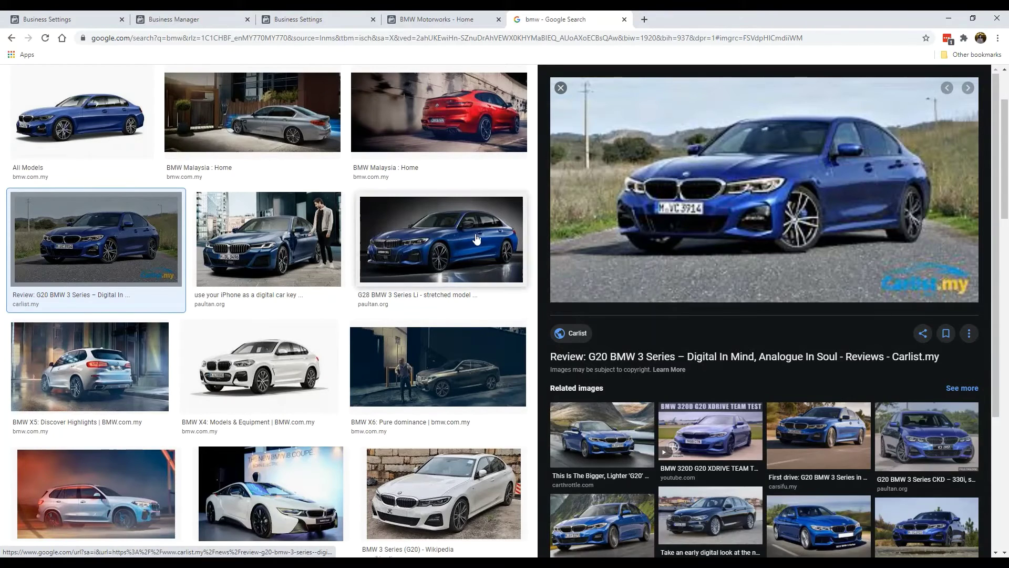
left_click(441, 239)
right_click(768, 184)
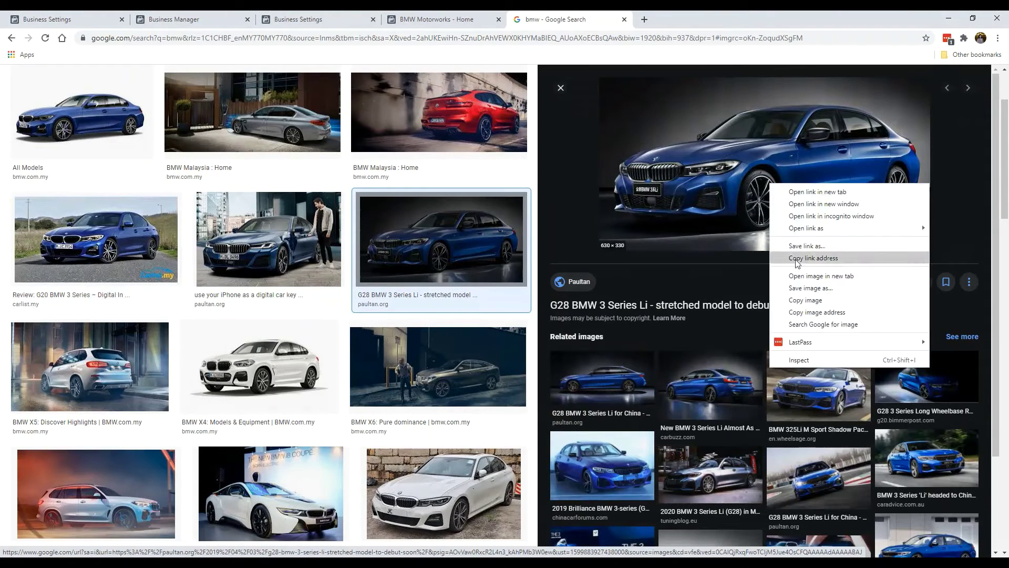
left_click(794, 288)
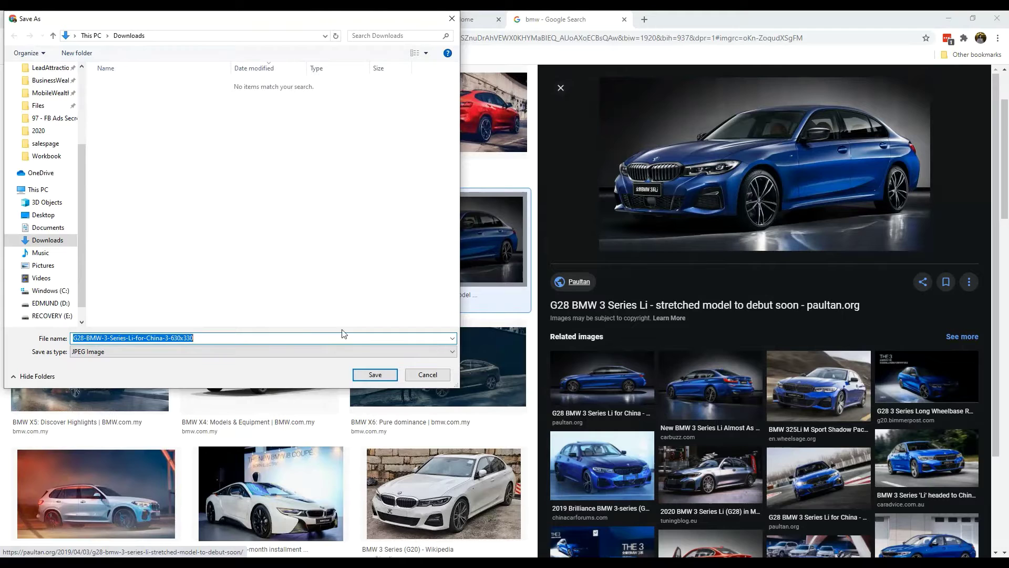
left_click(359, 302)
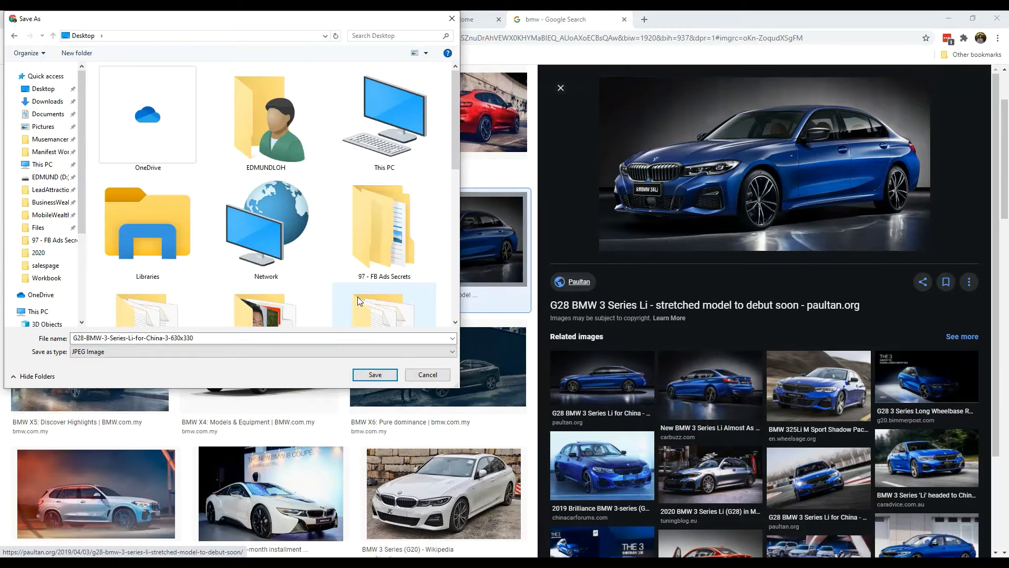
left_click(379, 373)
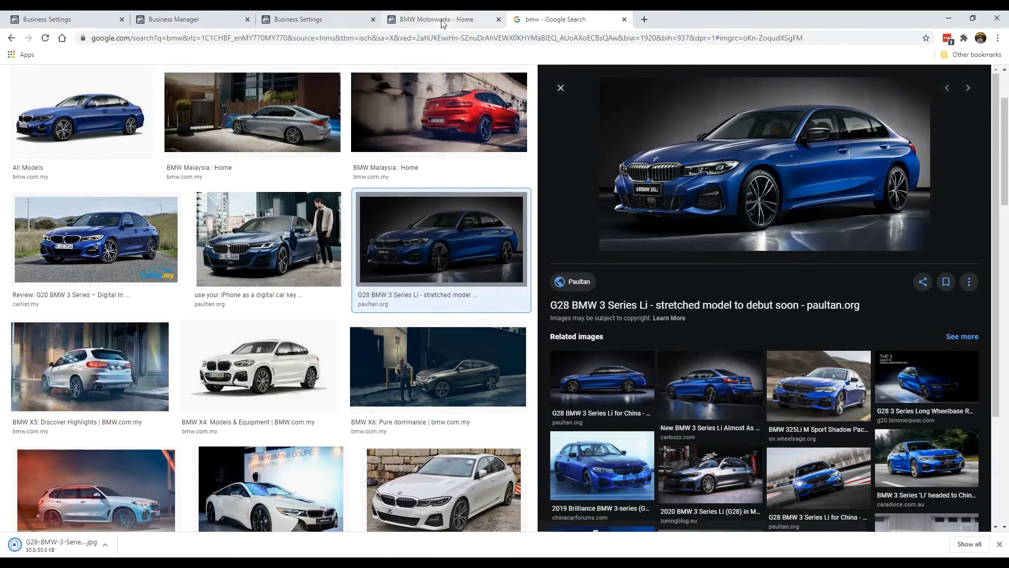
left_click(442, 24)
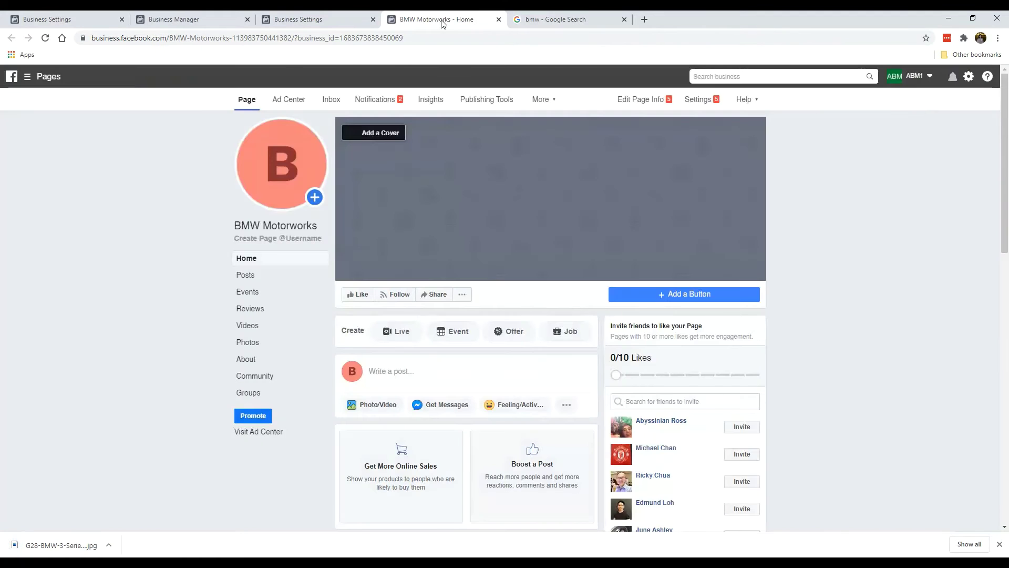
- Upload the downloaded G28 BMW image as profile picture, adjust its crop and zoom, and save
left_click(282, 183)
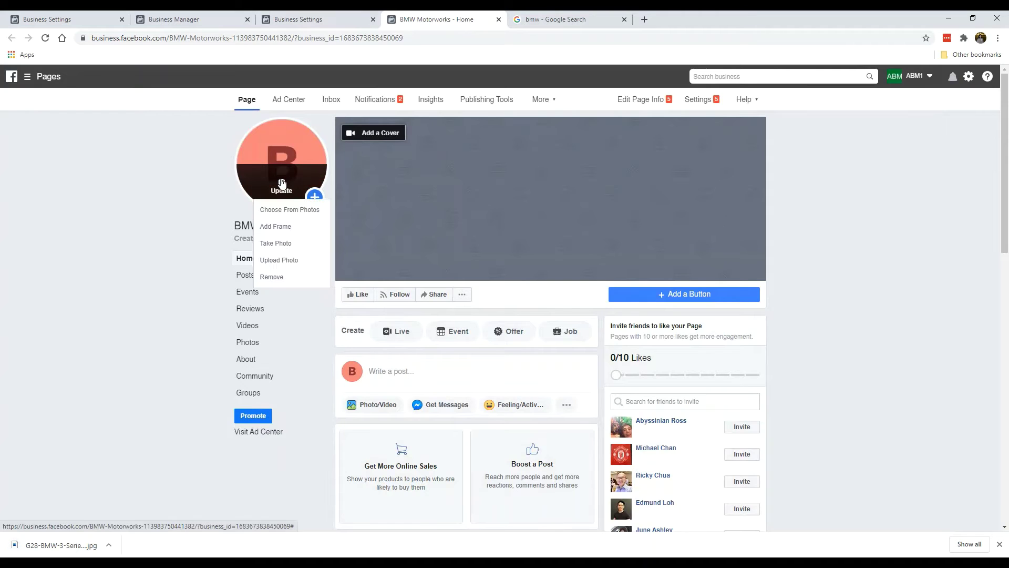
left_click(288, 261)
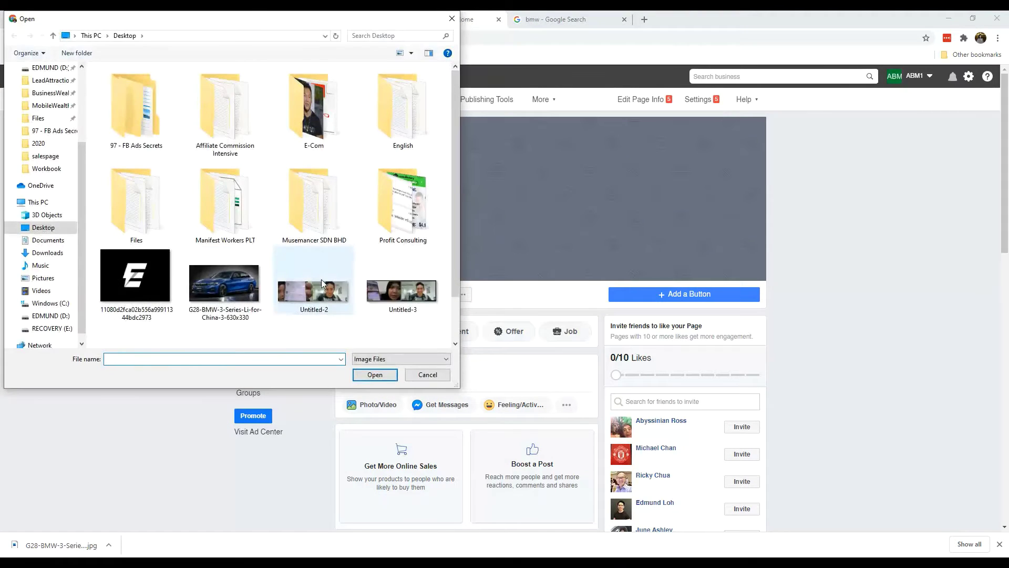
double_click(253, 280)
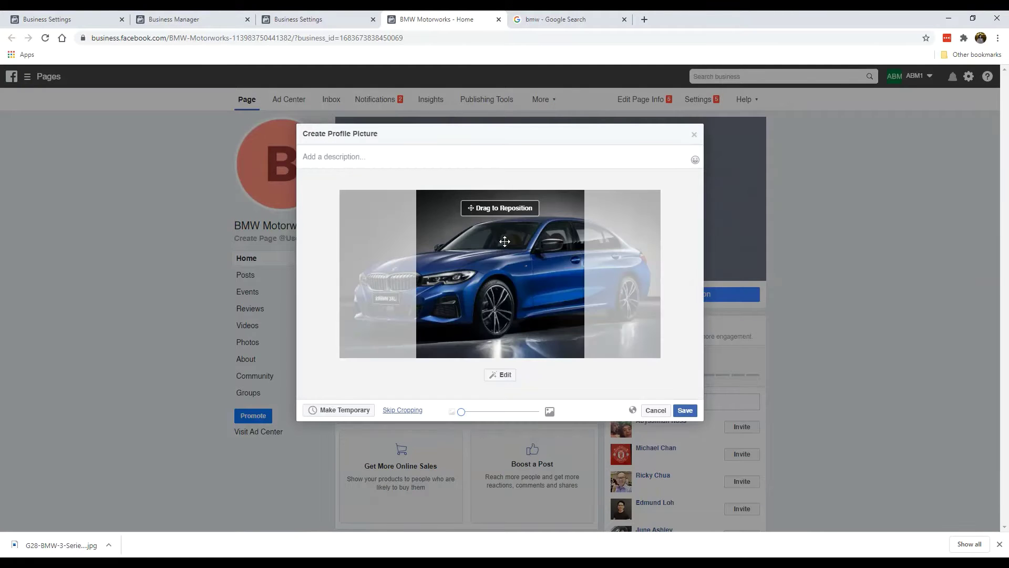
left_click_drag(525, 269, 585, 298)
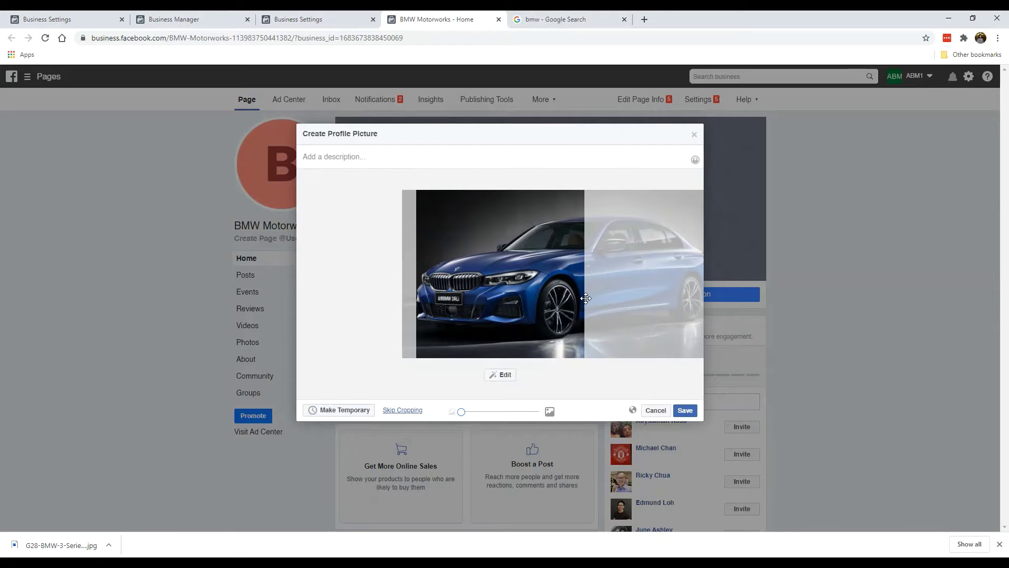
mouse_move(462, 412)
left_mouse_down()
mouse_move(523, 412)
mouse_move(452, 420)
left_mouse_up()
left_click_drag(519, 310, 530, 315)
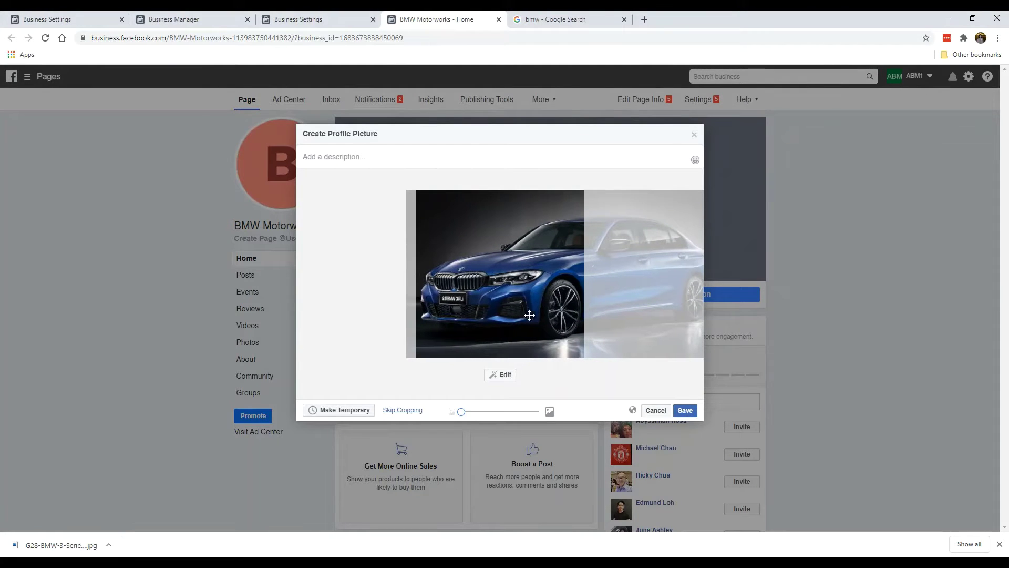
left_click(686, 410)
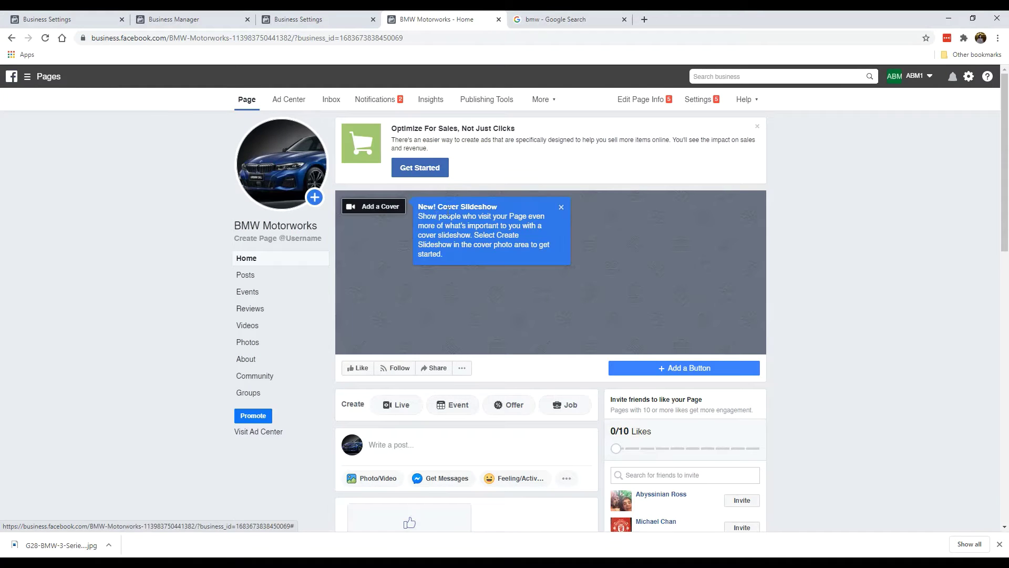
- Dismiss the cover slideshow tip and return to the bmw image results
left_click(561, 207)
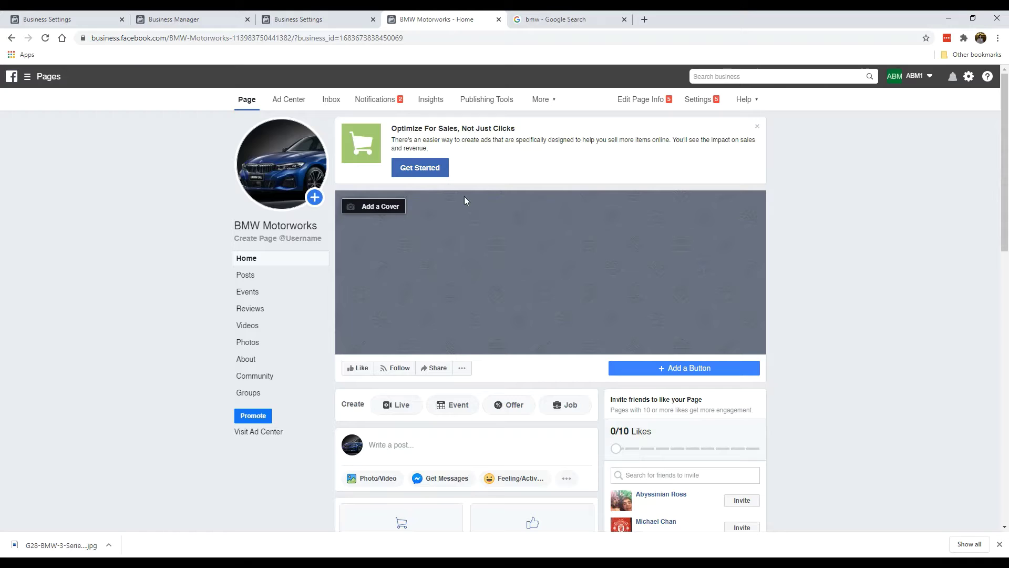
left_click(549, 19)
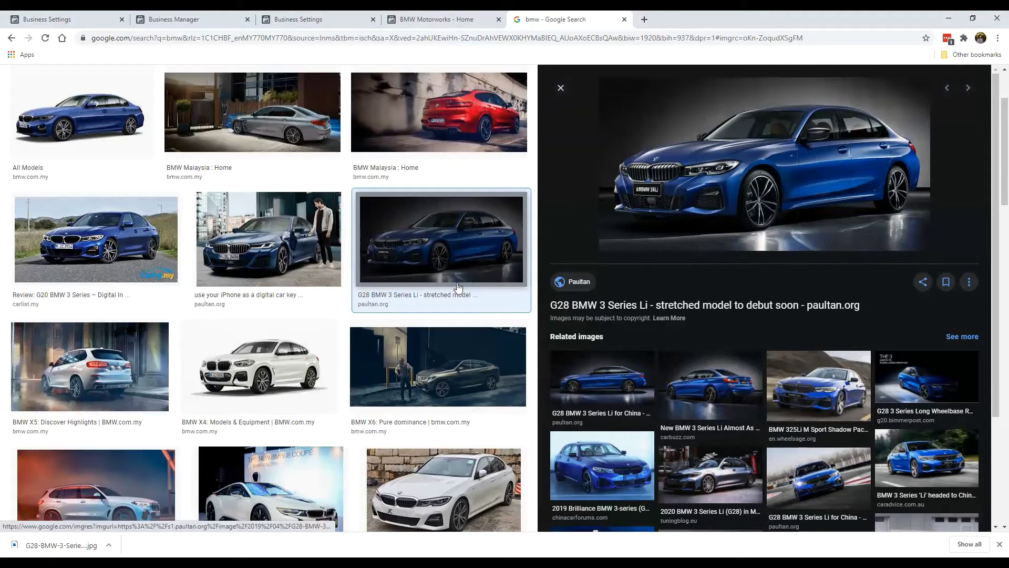
scroll(437, 368, "down", 2)
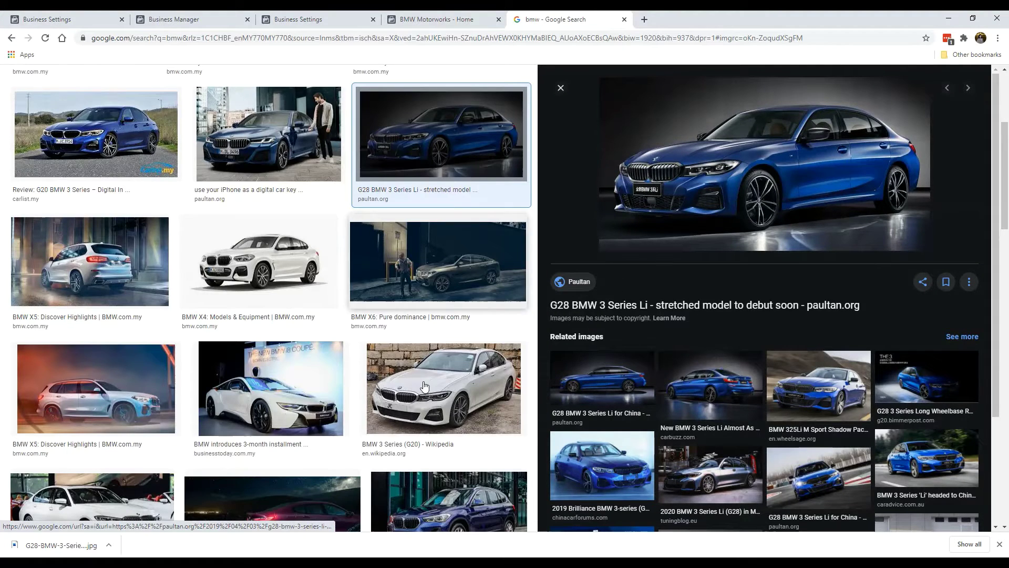
scroll(442, 374, "down", 1)
- Save the side-view G28 BMW 3 Series Li for China image, then return to the Page
left_click(807, 396)
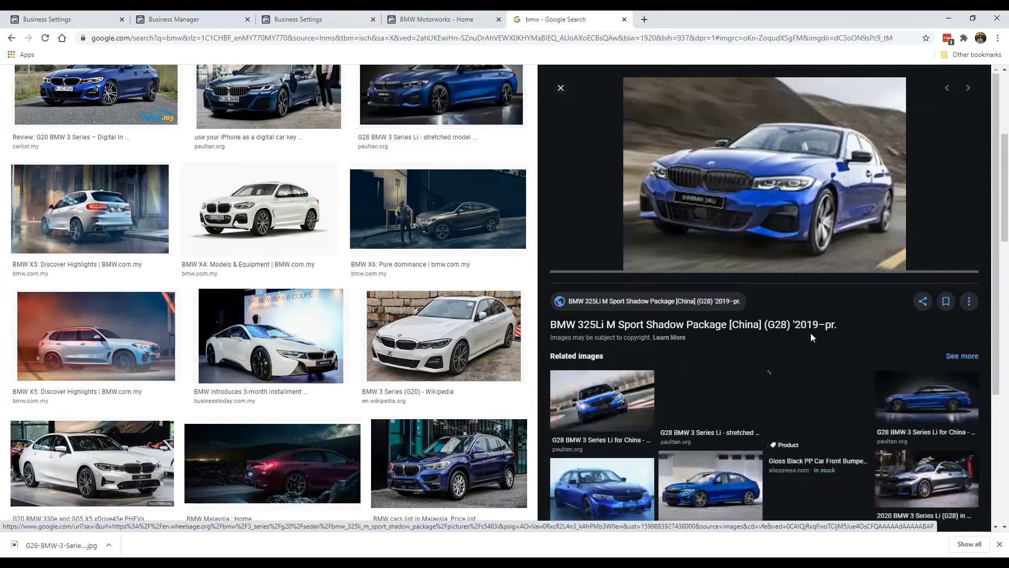
left_click(721, 398)
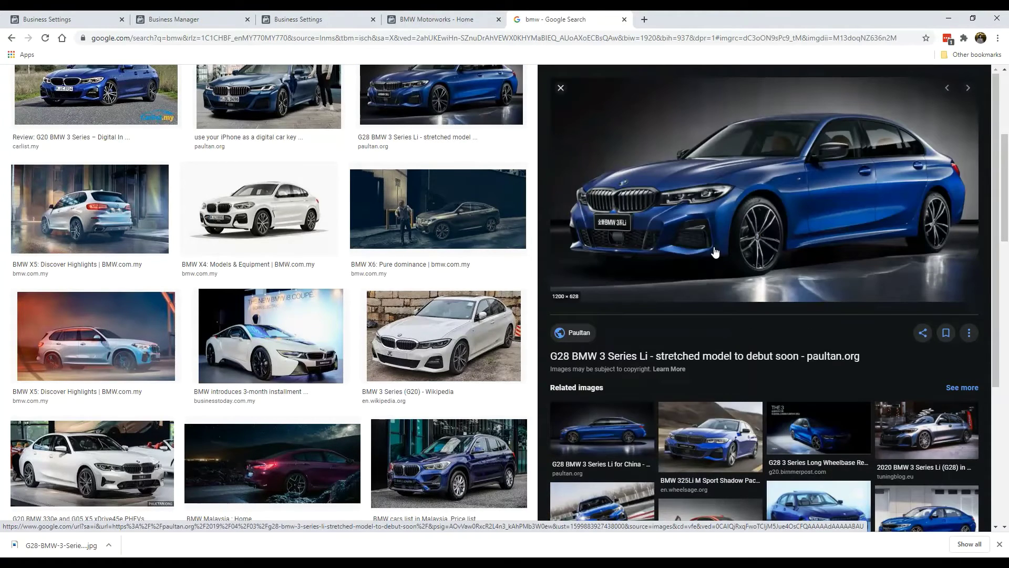
left_click(602, 461)
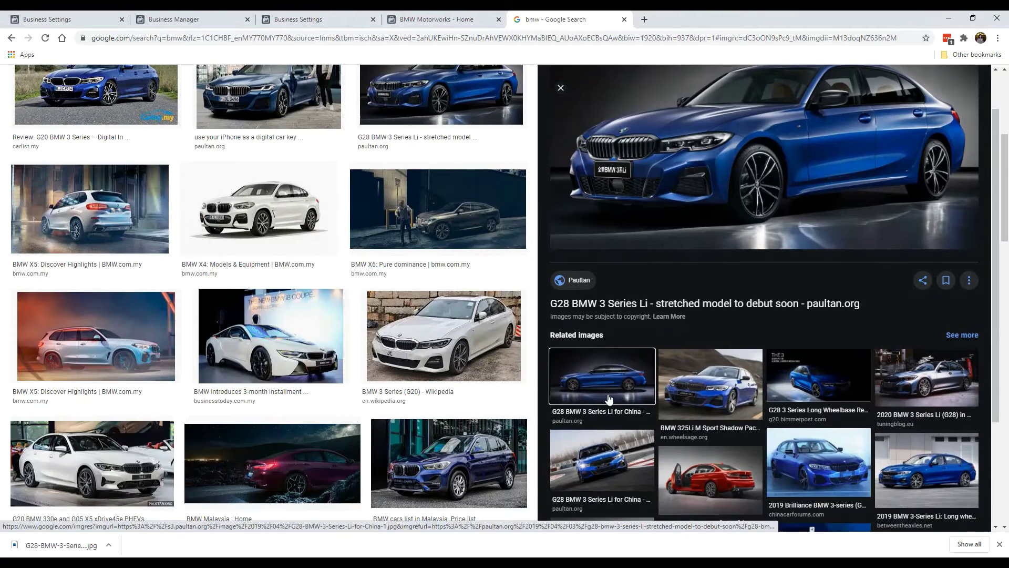
right_click(676, 216)
left_click(717, 321)
left_click(371, 375)
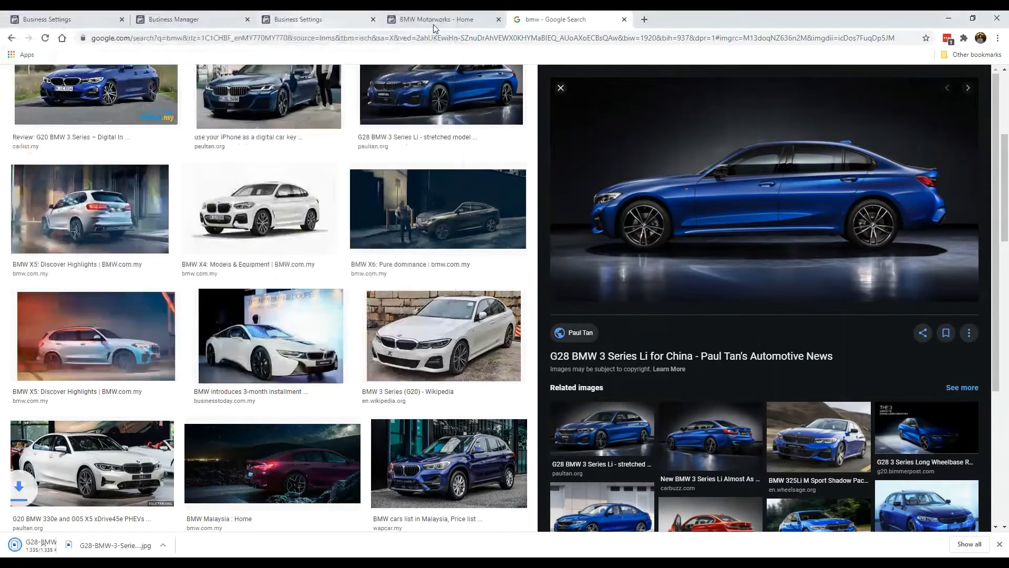
left_click(433, 22)
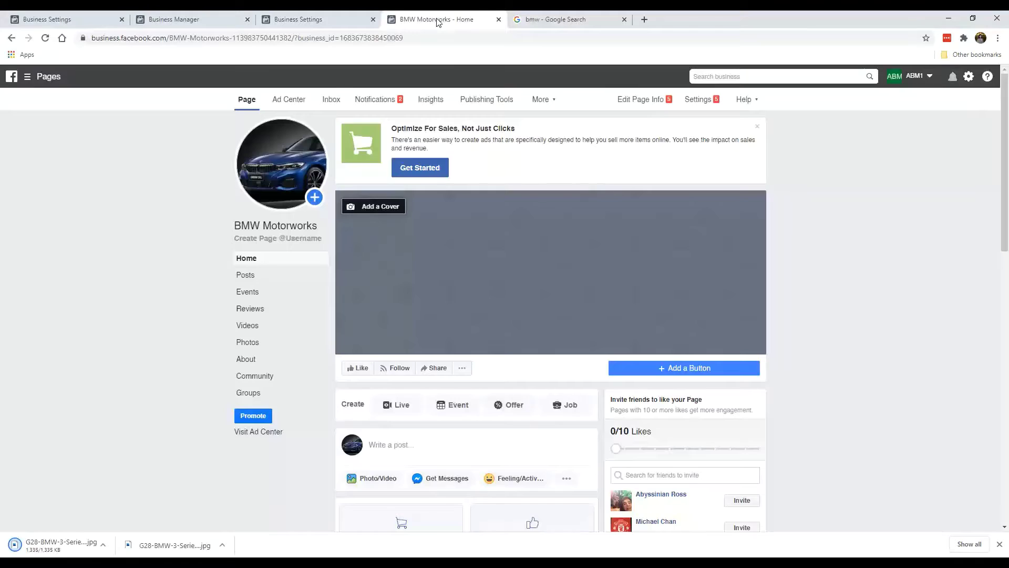
- Look for a cover among the existing Page photos, then close the empty photo chooser
left_click(392, 206)
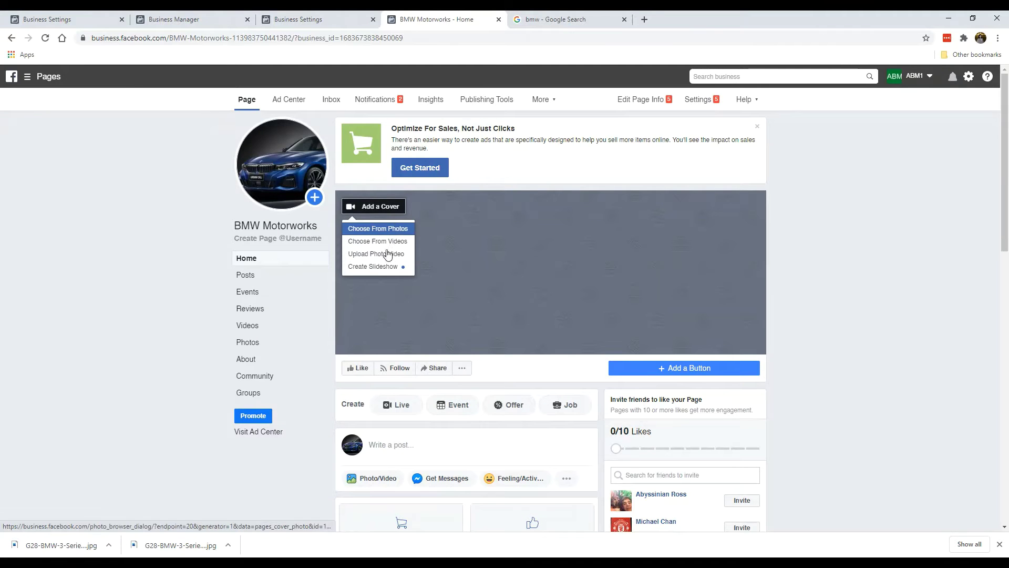
left_click(373, 230)
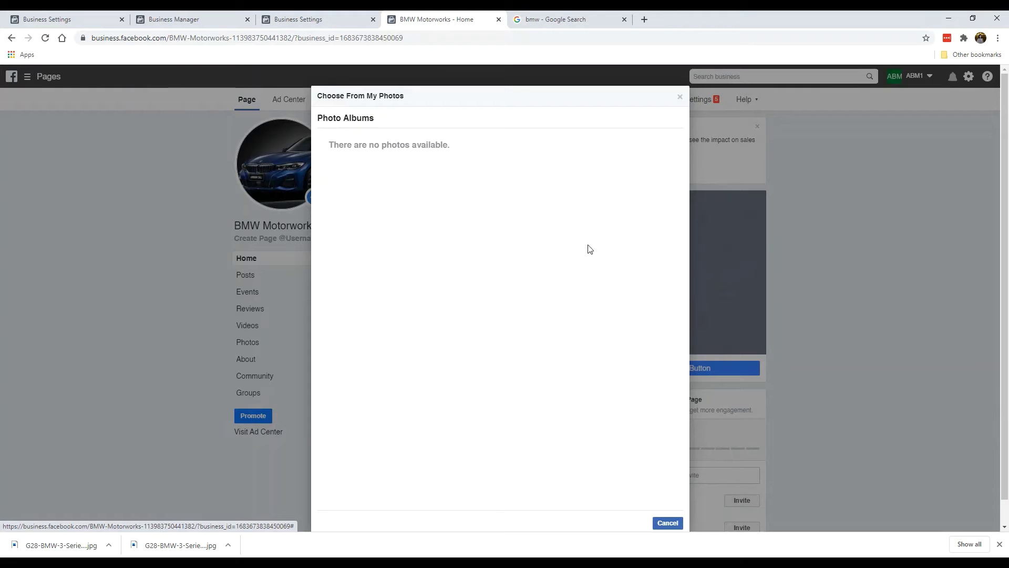
left_click(679, 100)
- Upload the side-view G28-BMW-3-Series-Li-for-China-1 image from the computer as the cover photo
left_click(370, 206)
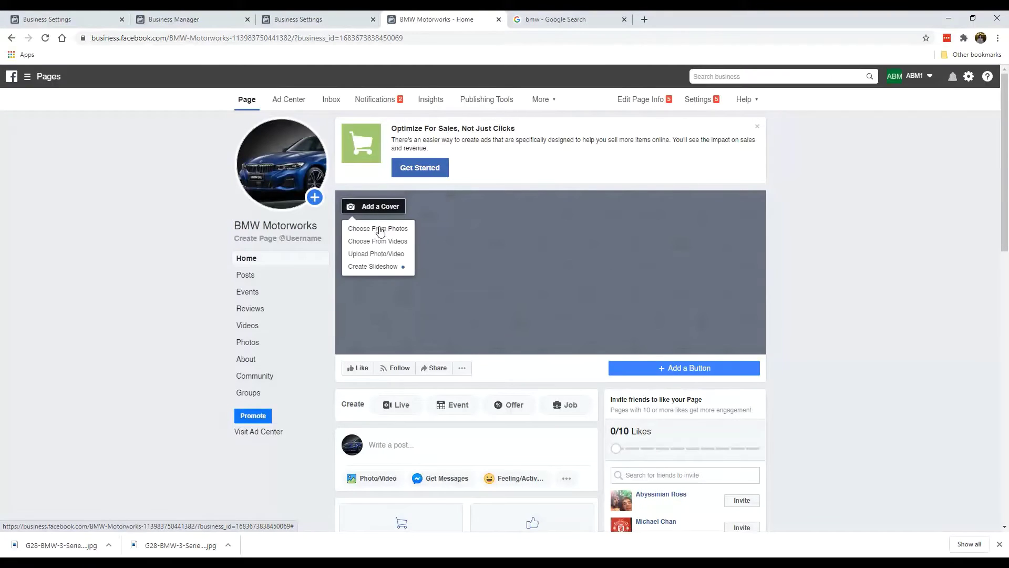
left_click(384, 254)
scroll(316, 221, "down", 3)
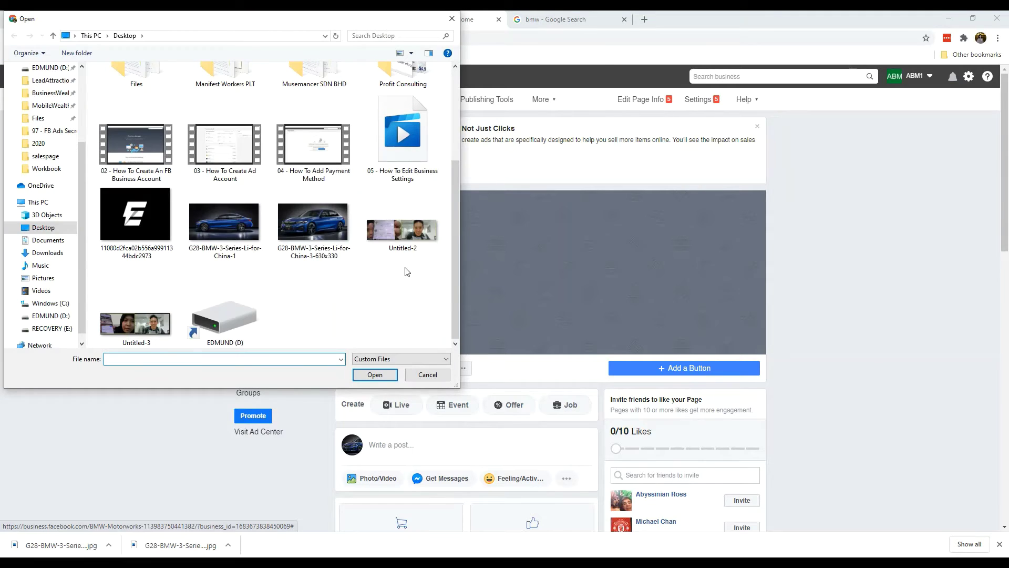
double_click(231, 222)
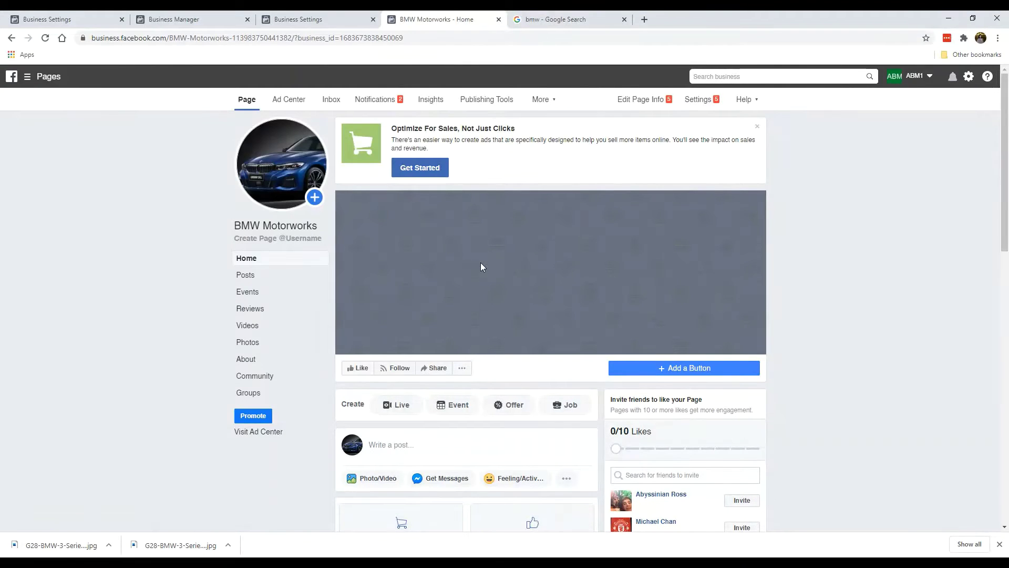
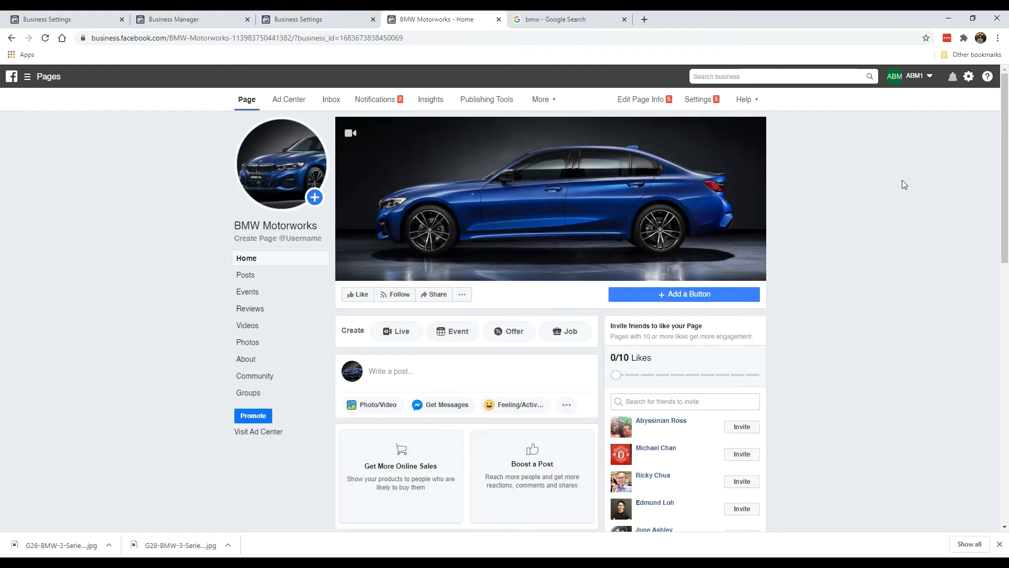
mouse_move(278, 199)
mouse_move(424, 195)
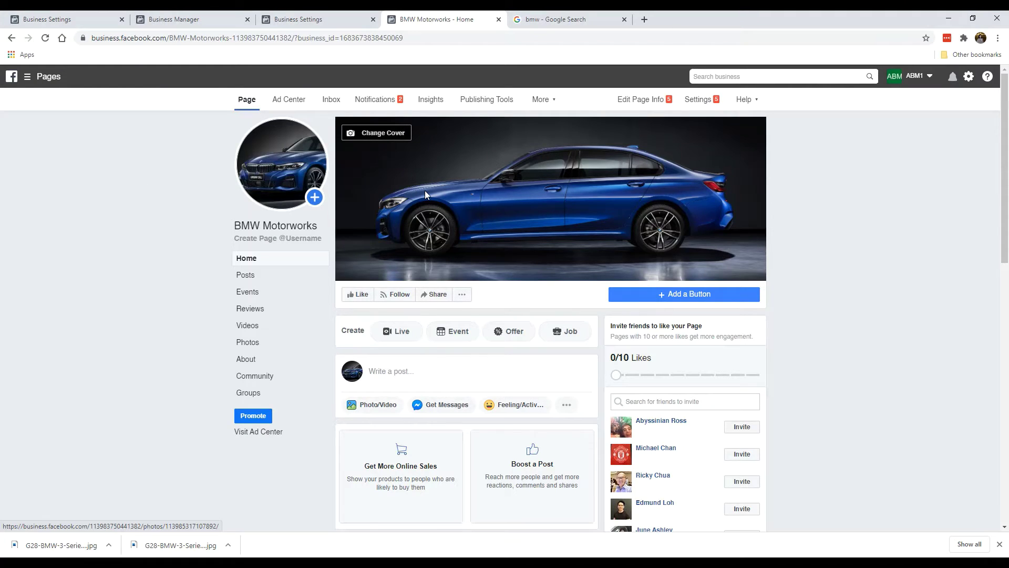
mouse_move(286, 170)
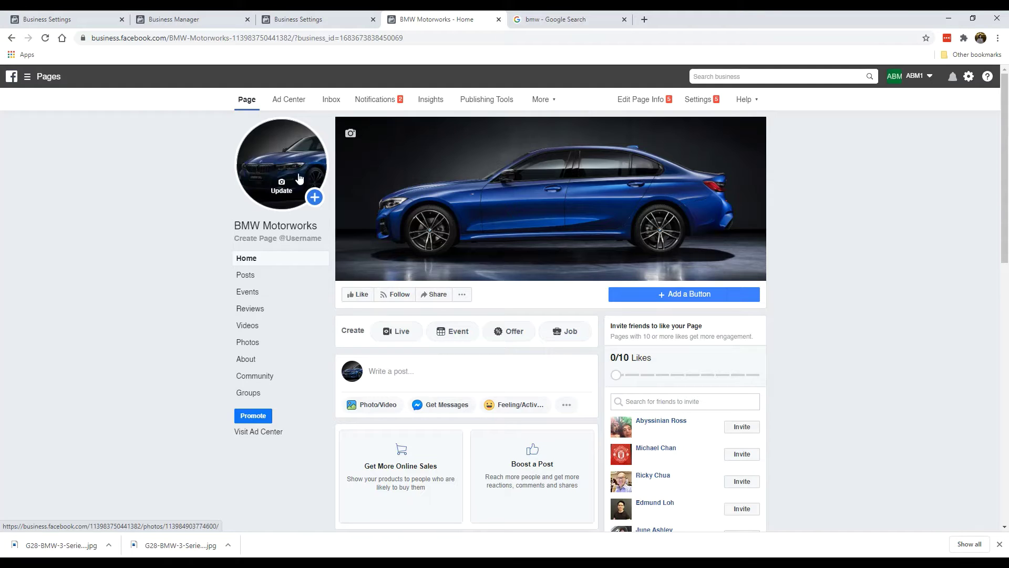
mouse_move(392, 191)
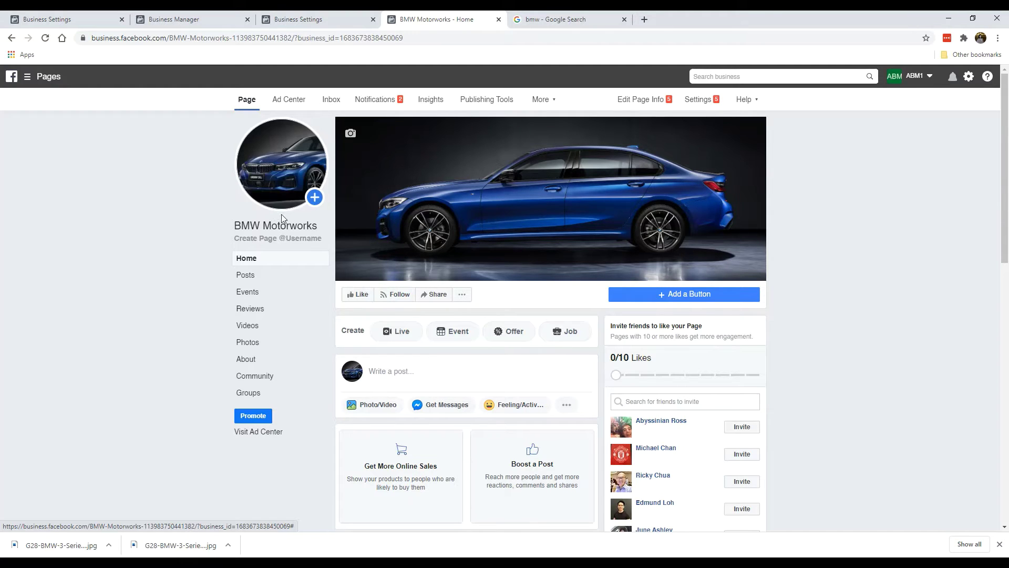
left_click(295, 239)
- Enter the username bmwmotorworkspage, fixing the typo, and create it
left_click(416, 295)
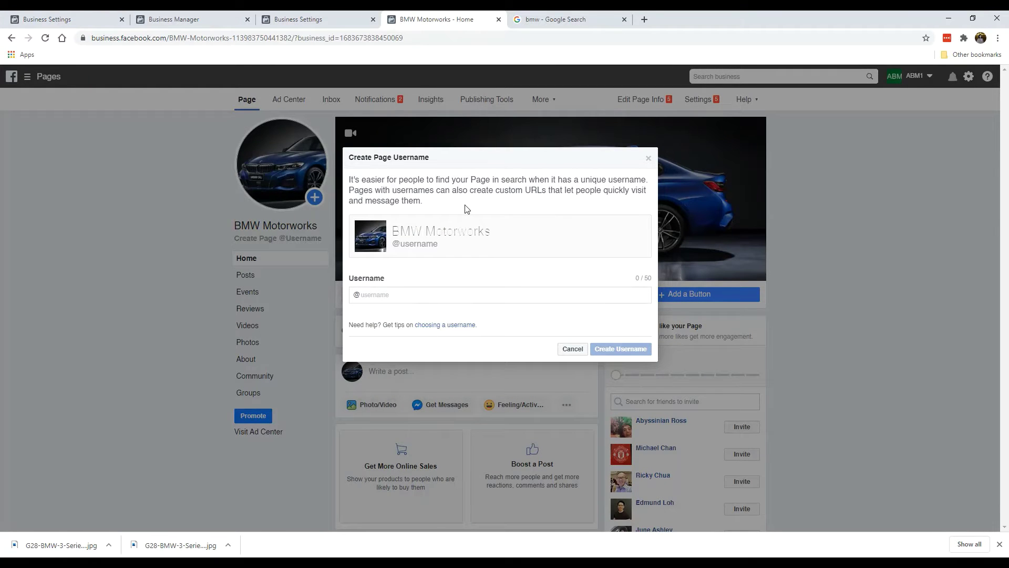
type("bmwmotorwokr")
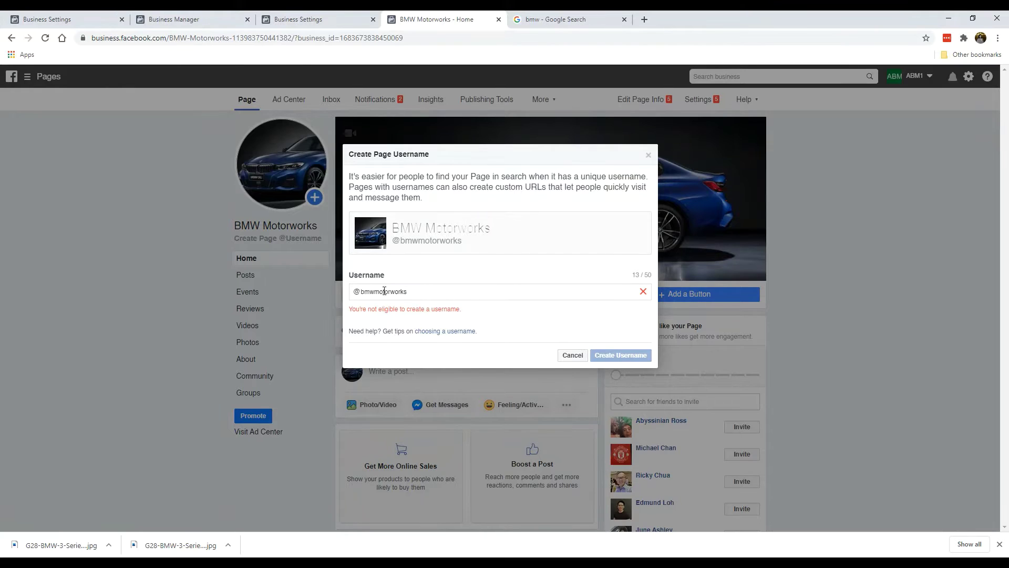
type(".")
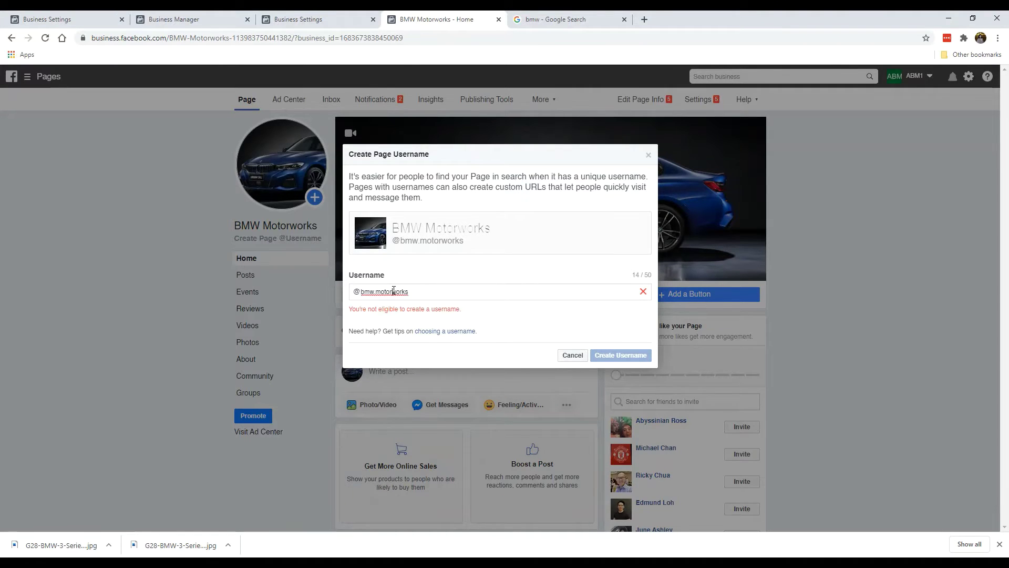
type(".")
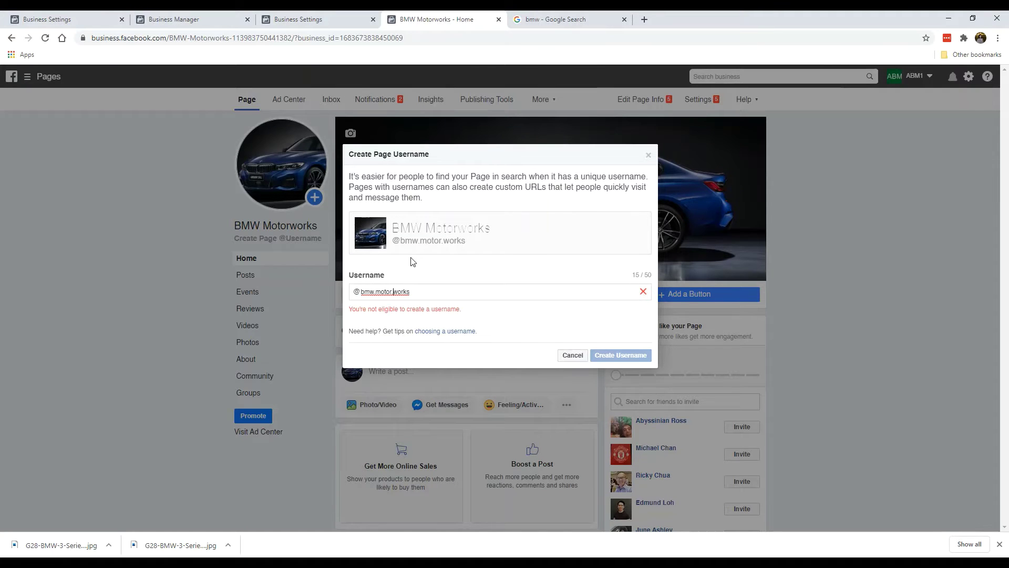
left_click_drag(370, 292, 499, 294)
type("wmot")
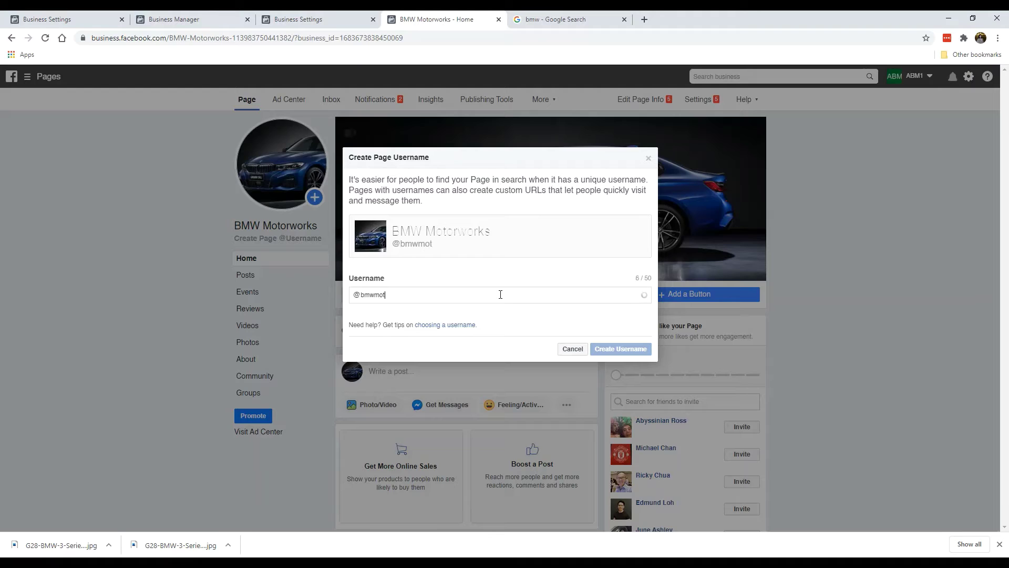
type("orworkspage")
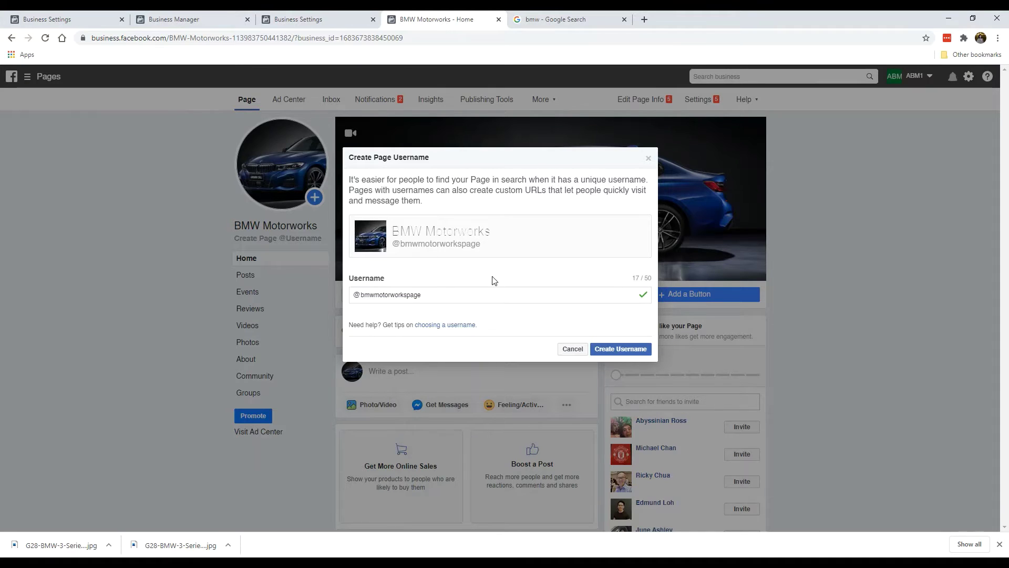
key("Return")
left_click(624, 20)
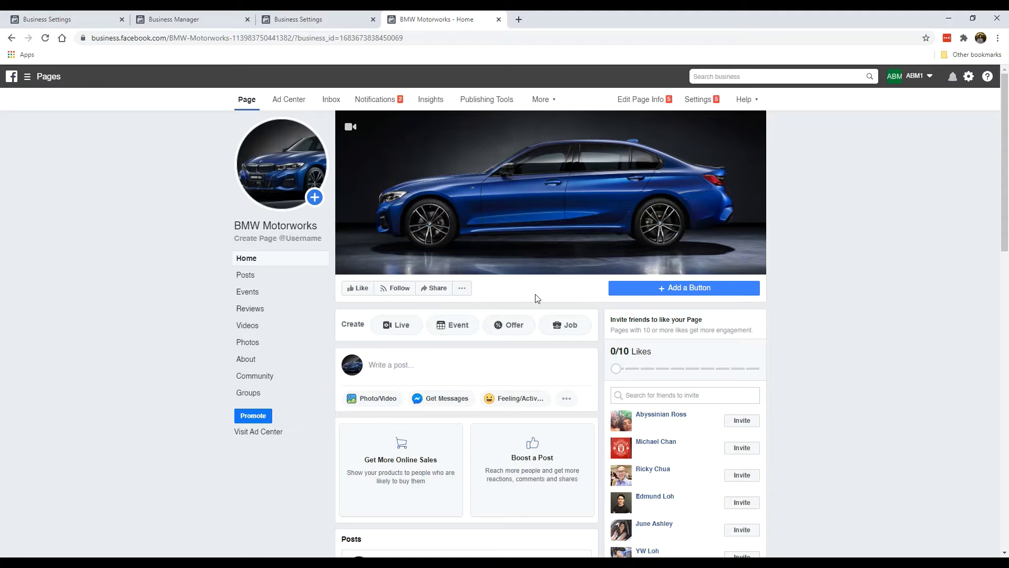
- Add a Send Message action button, under Contact you, that opens Messenger
left_click(669, 295)
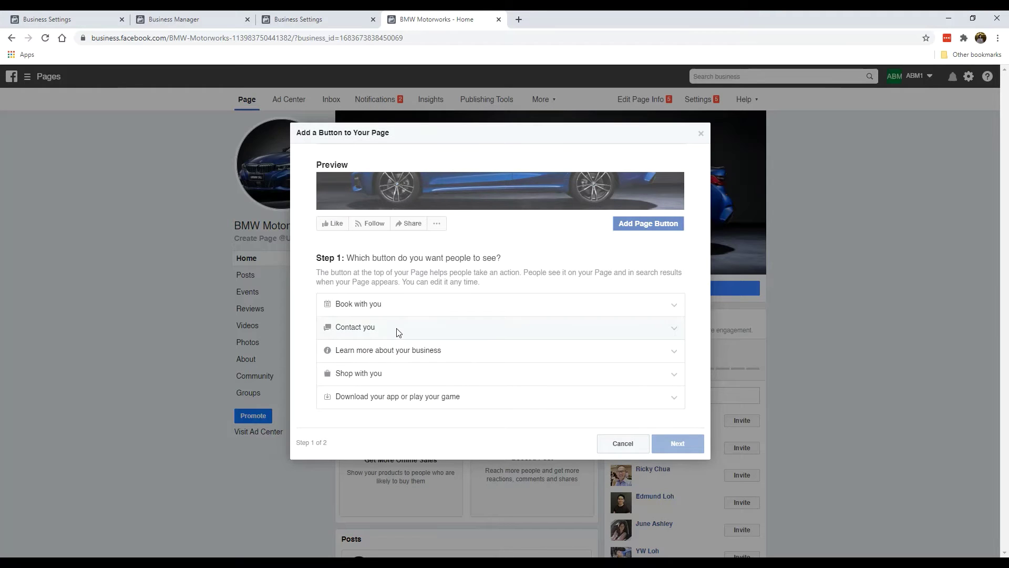
left_click(398, 331)
left_click(356, 343)
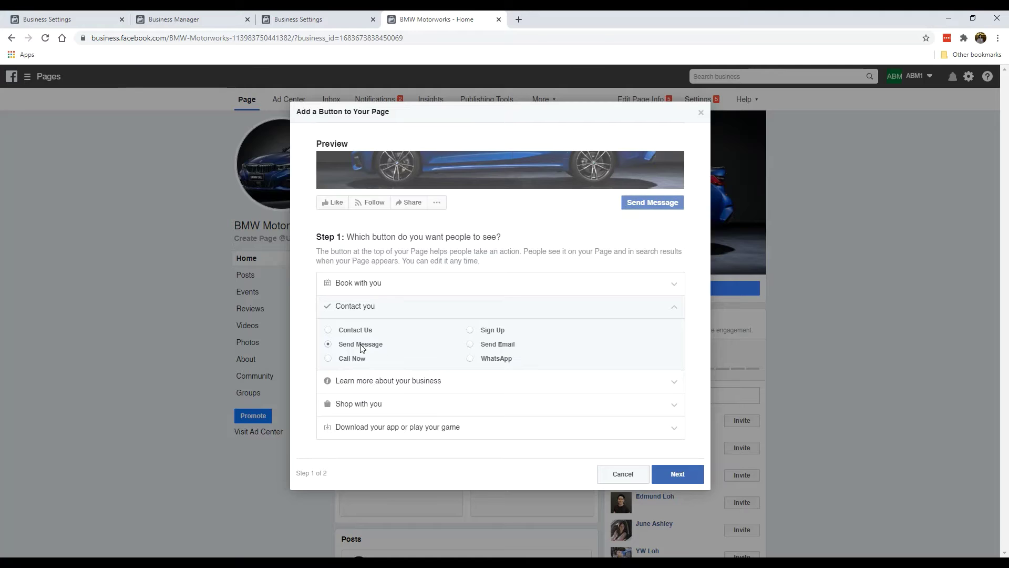
left_click(678, 474)
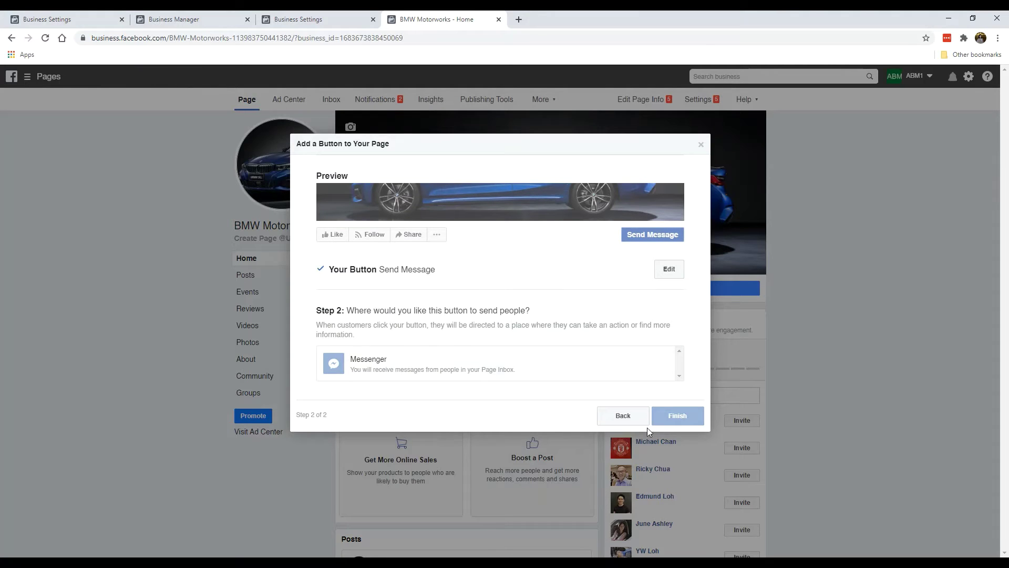
left_click(448, 364)
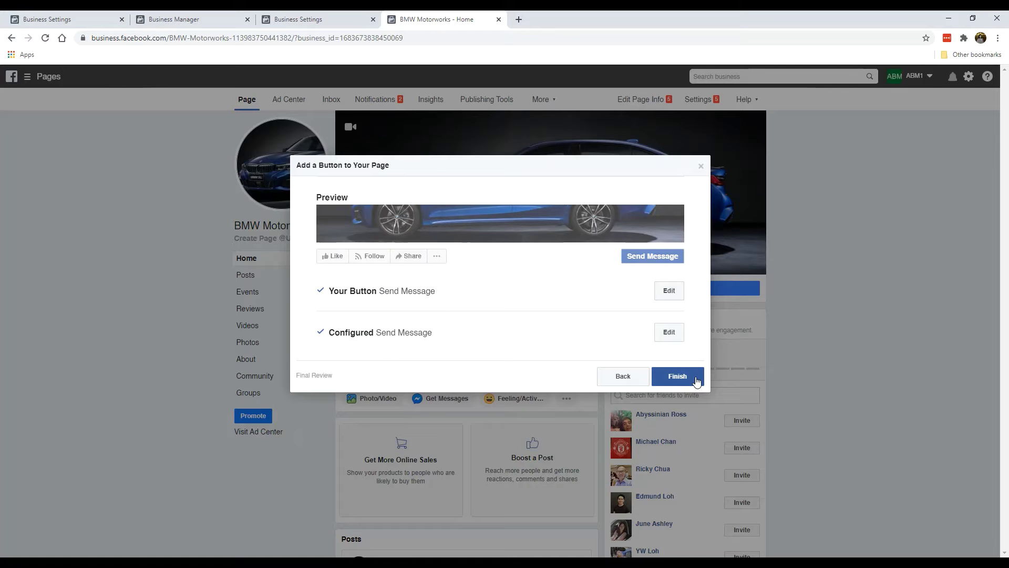
left_click(678, 376)
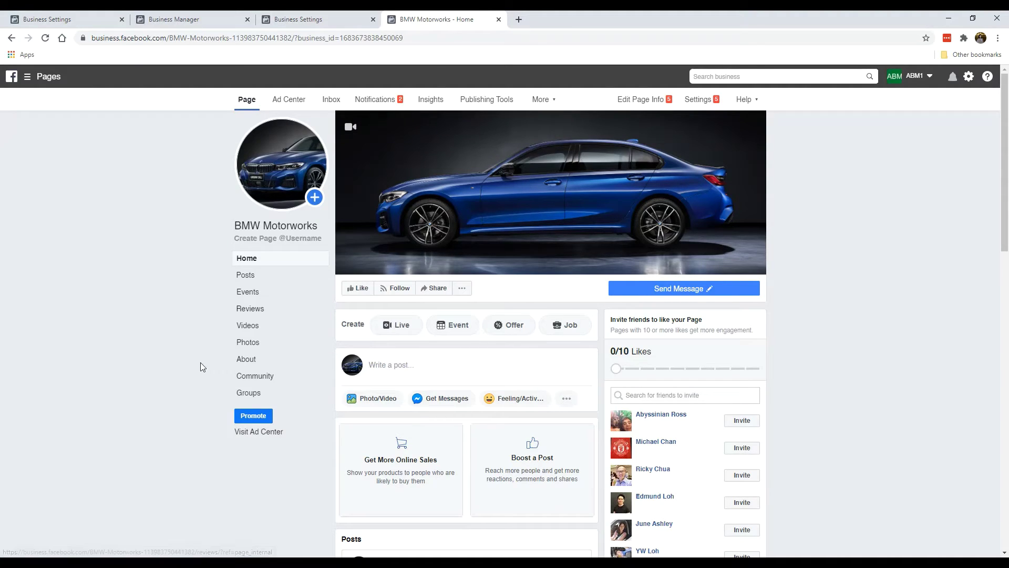
- Like the BMW Motorworks Page so it shows Liked and Following
scroll(218, 322, "down", 2)
scroll(218, 322, "up", 2)
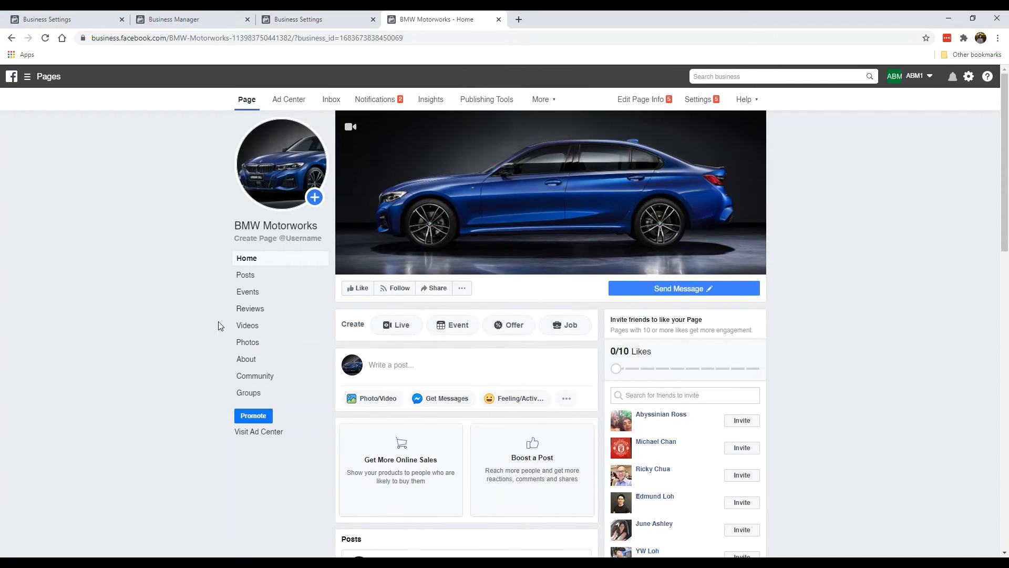
left_click(359, 289)
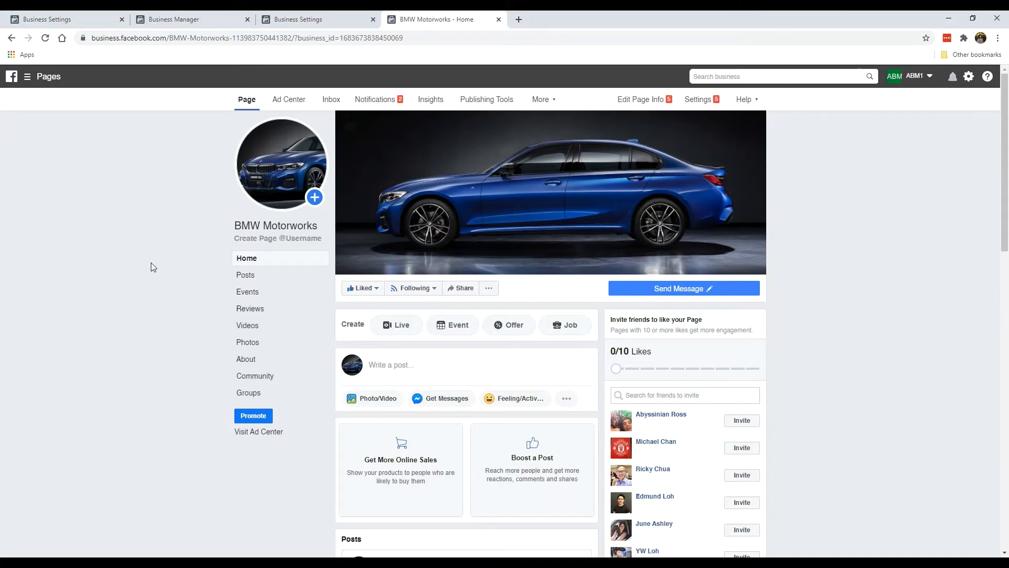
mouse_move(705, 193)
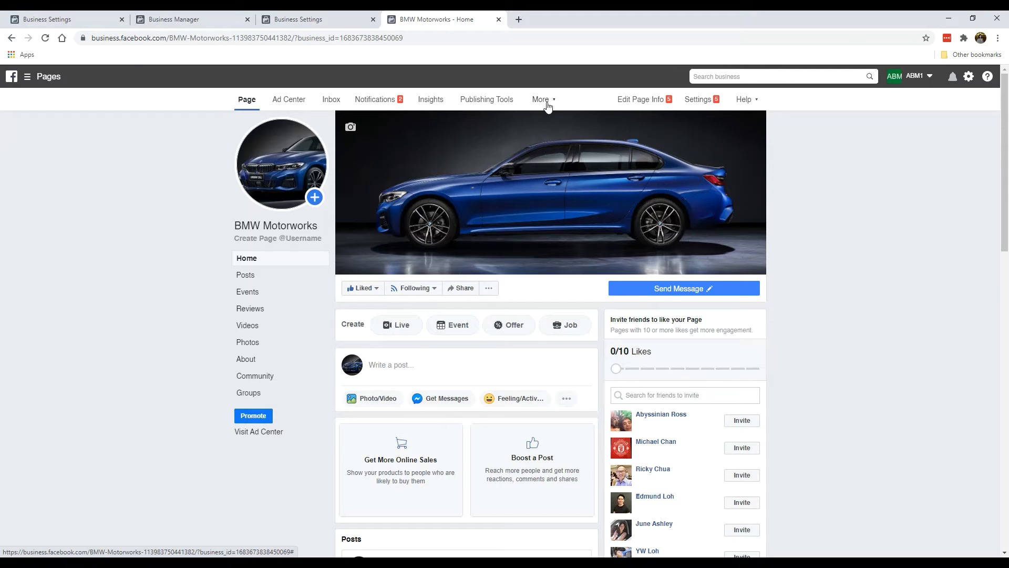
- In Page settings, set Post and Story Sharing to Disable Sharing to Stories and save
left_click(698, 99)
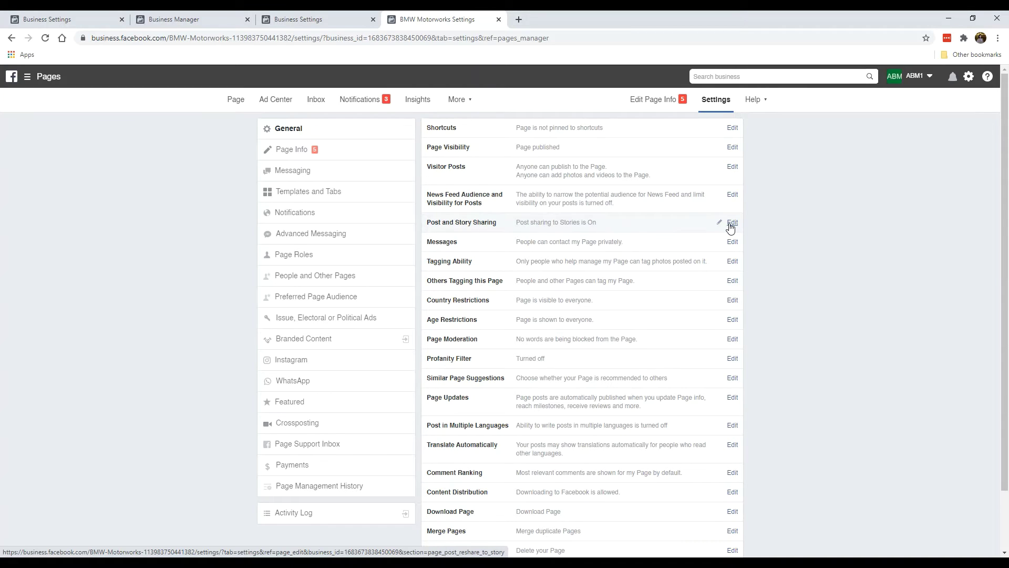
left_click(711, 226)
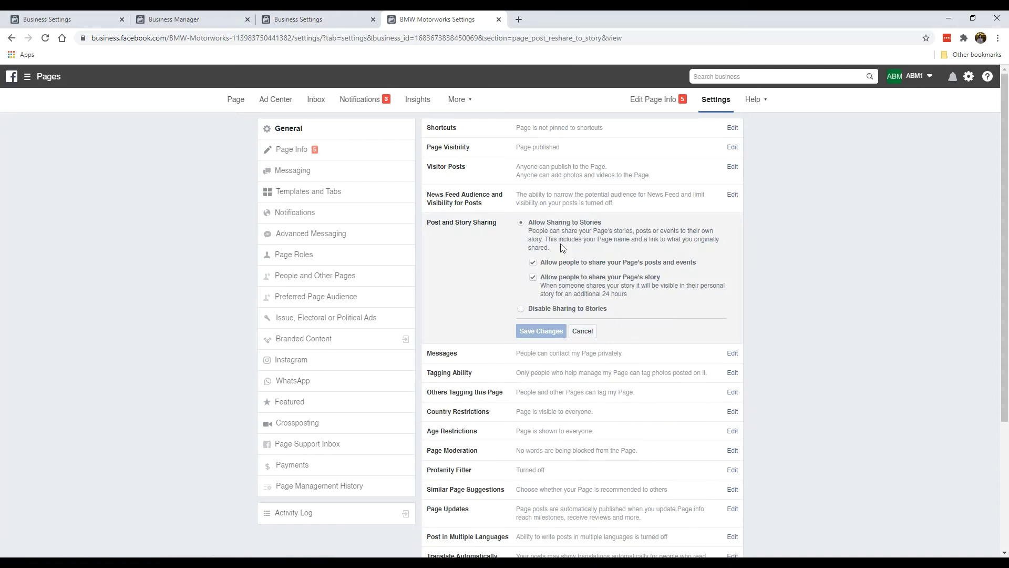
left_click(521, 309)
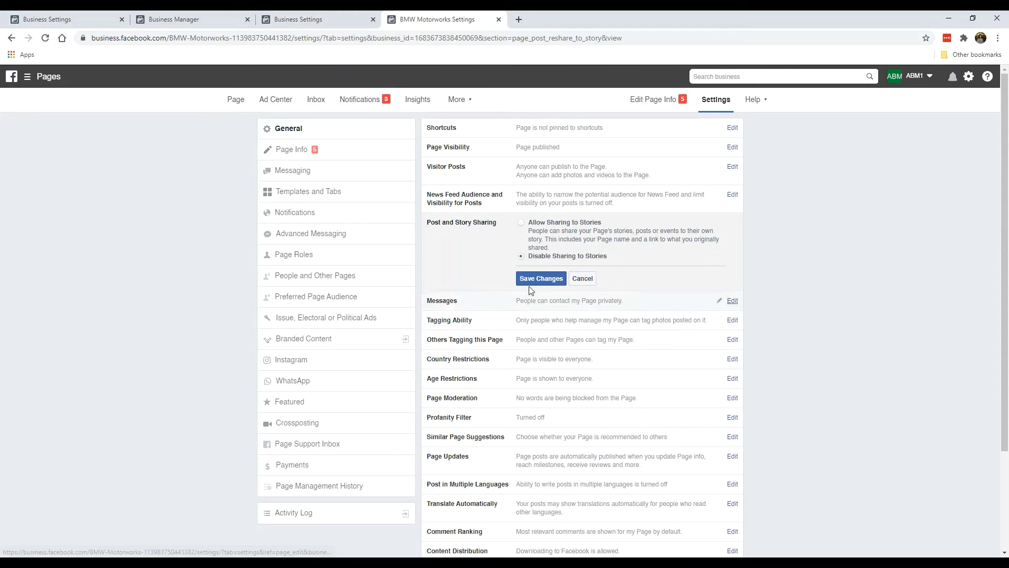
left_click(535, 279)
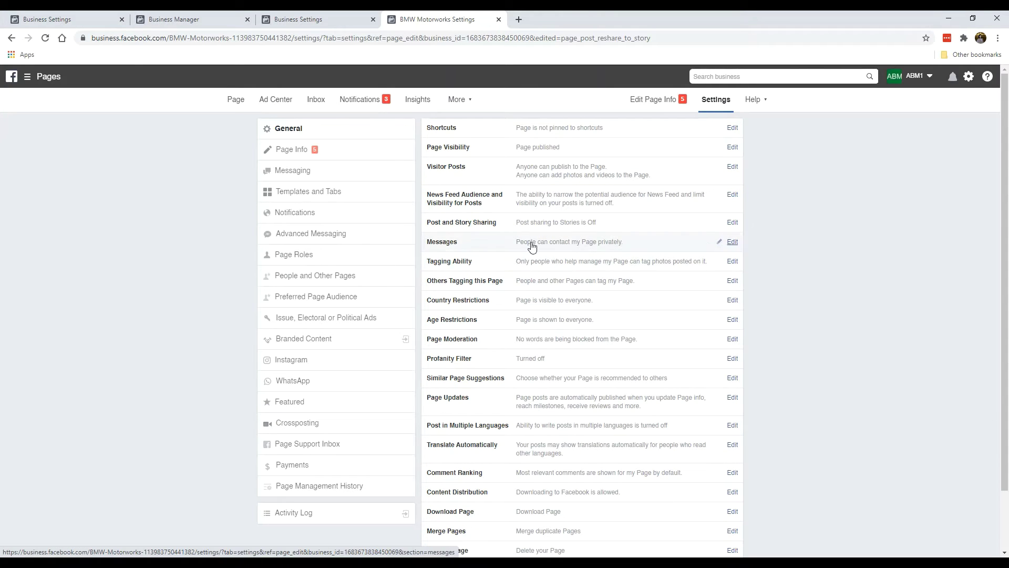
- Set the Profanity Filter to Medium and save the change
scroll(503, 327, "down", 1)
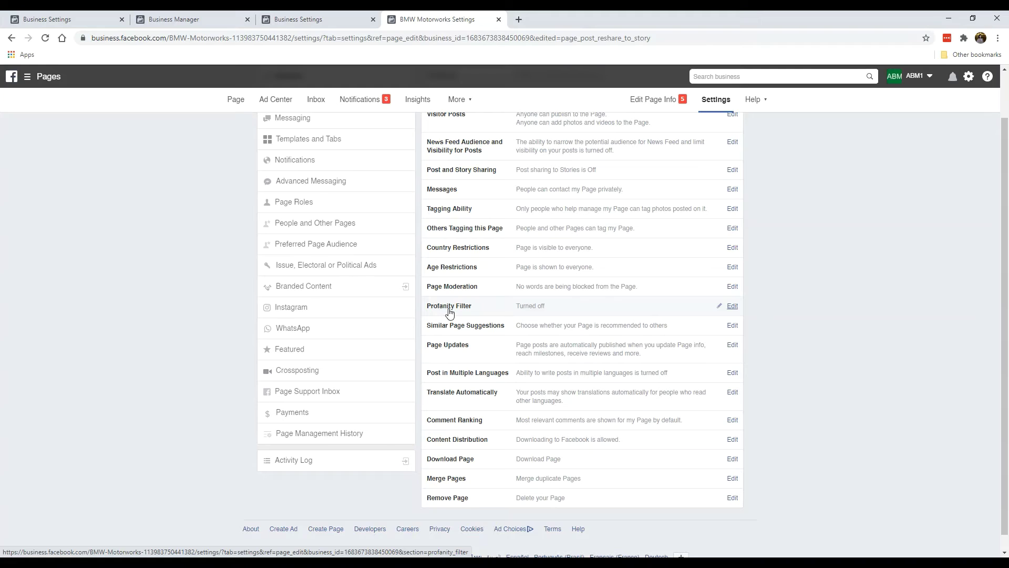
left_click(735, 306)
left_click(543, 309)
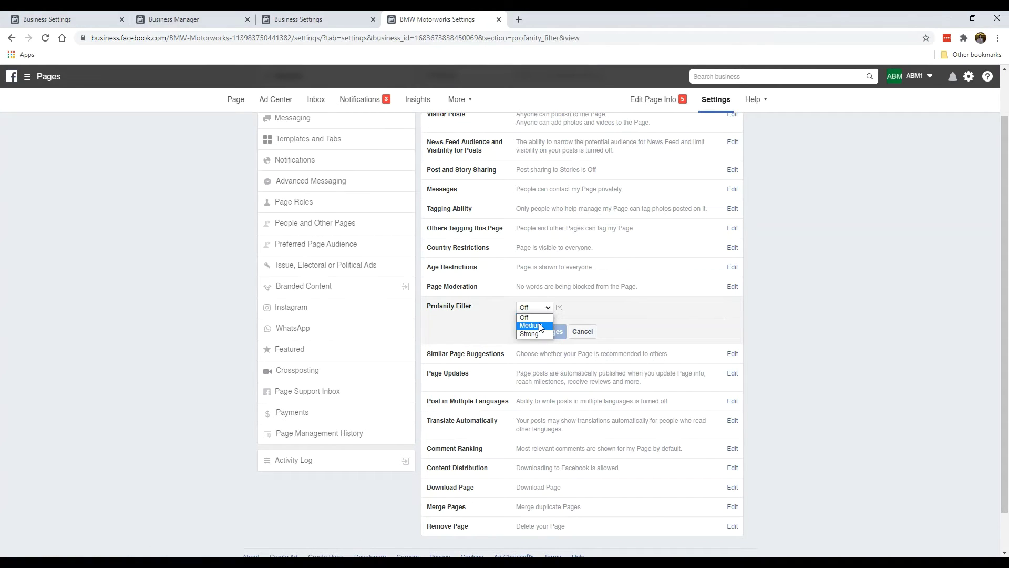
left_click(539, 326)
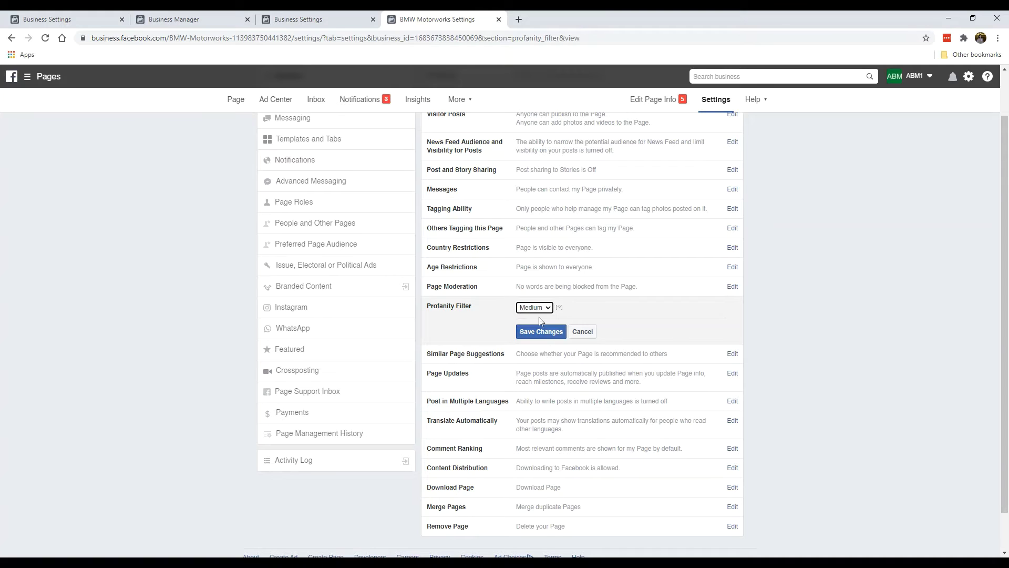
mouse_move(556, 314)
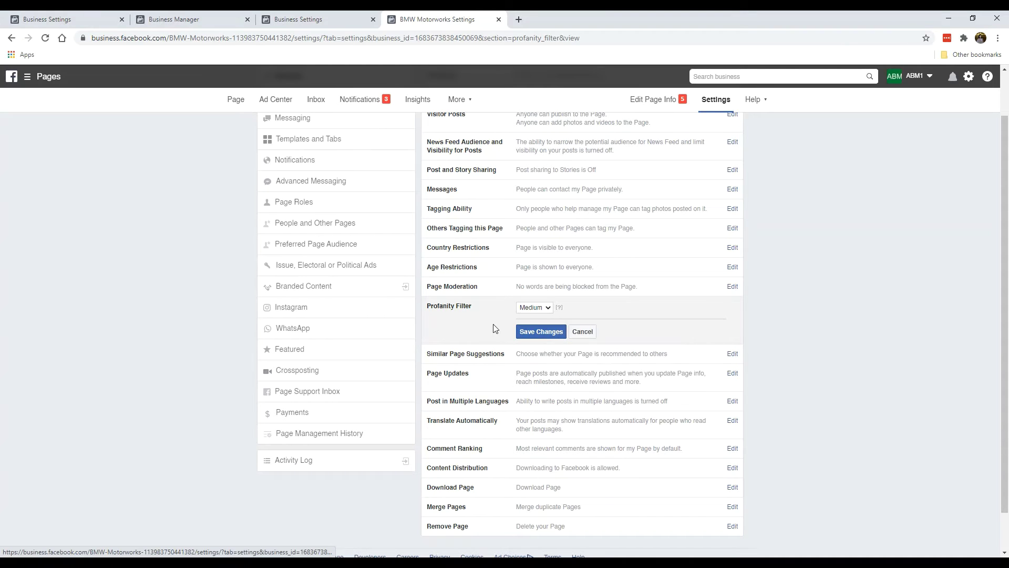
left_click(537, 332)
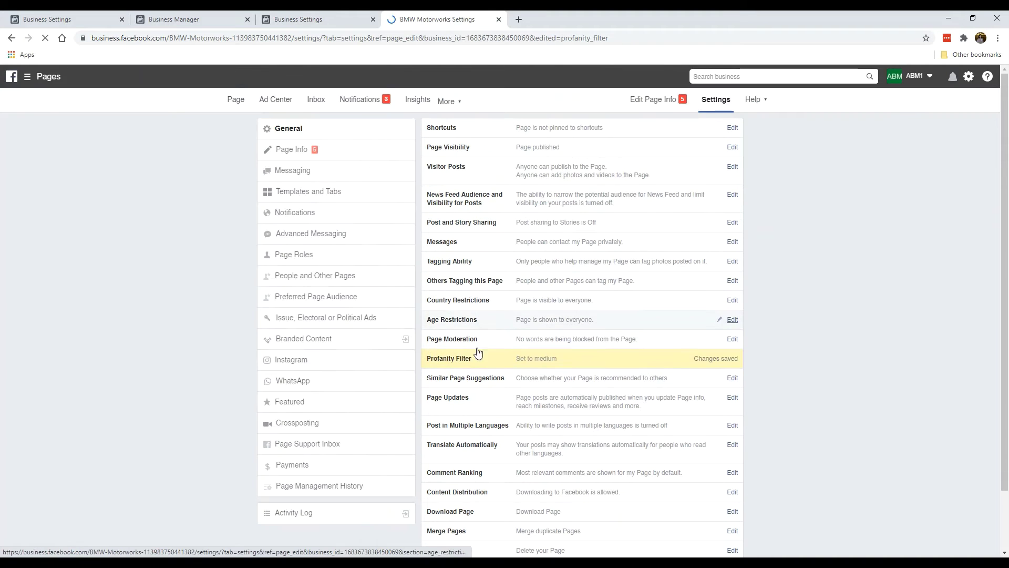
scroll(463, 389, "down", 2)
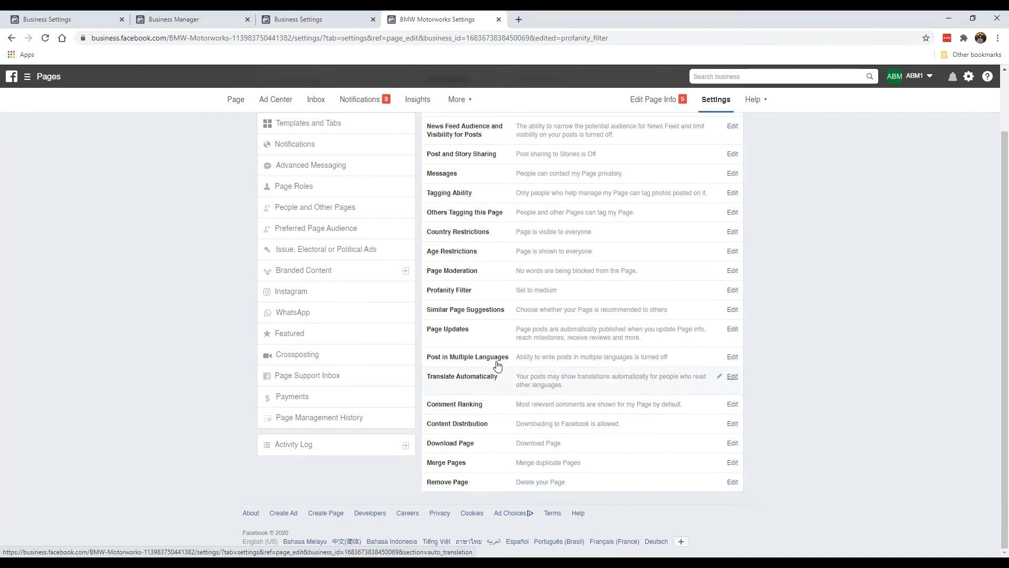
scroll(522, 166, "up", 2)
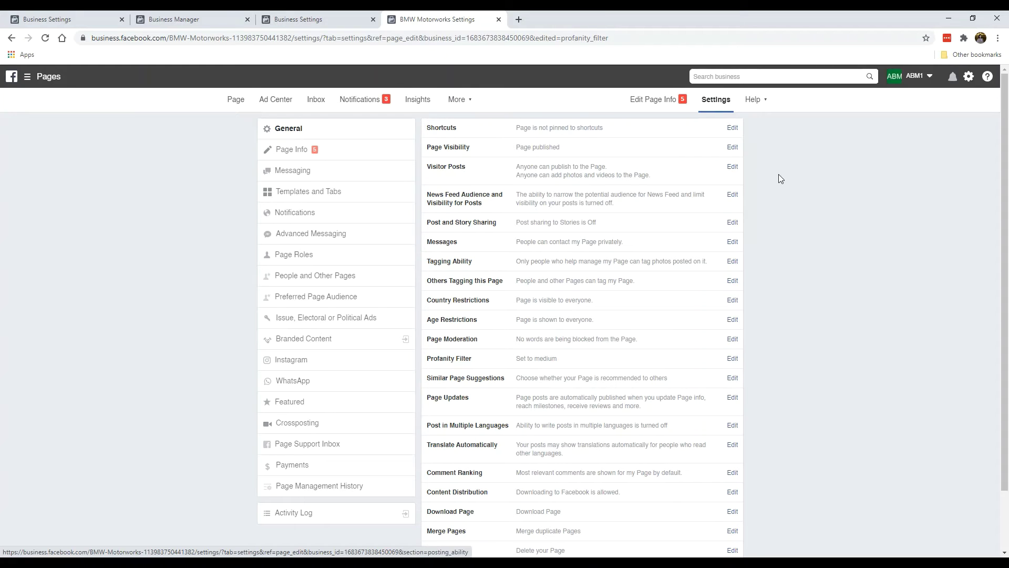
- Save a Page Info description: German engineering, BMW gadgets, accessories and mods for all models
left_click(338, 149)
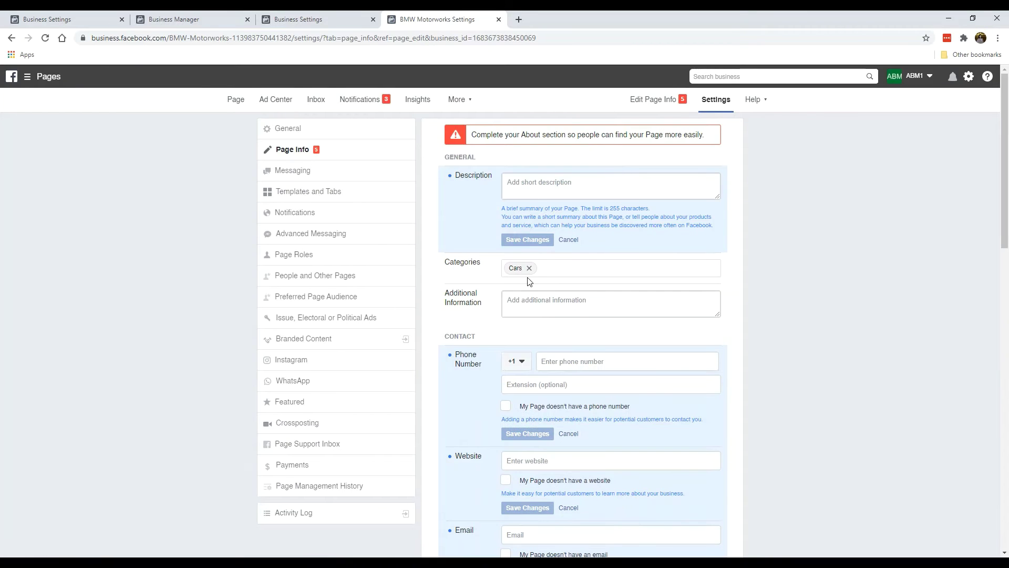
scroll(483, 368, "down", 5)
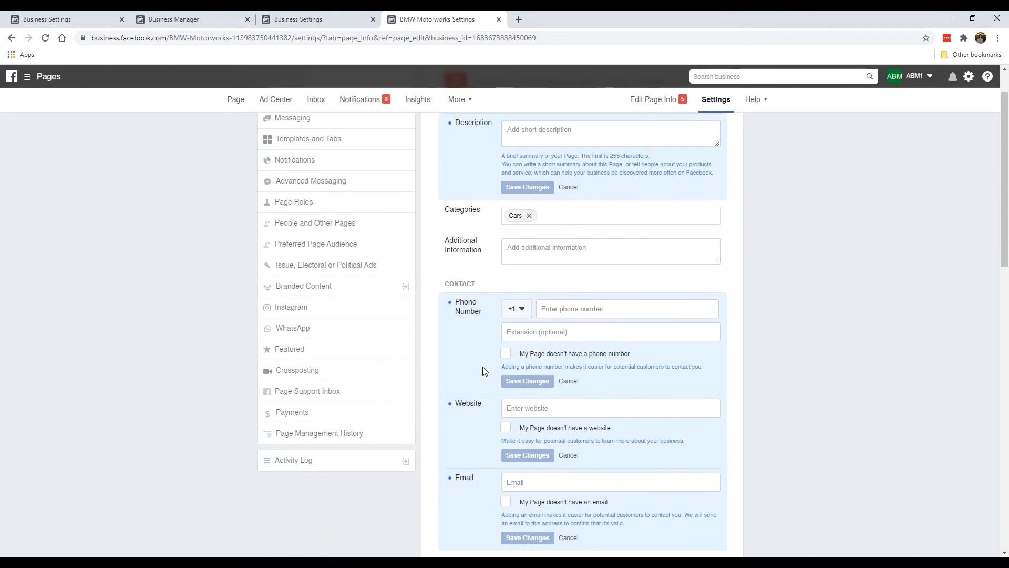
scroll(483, 370, "up", 5)
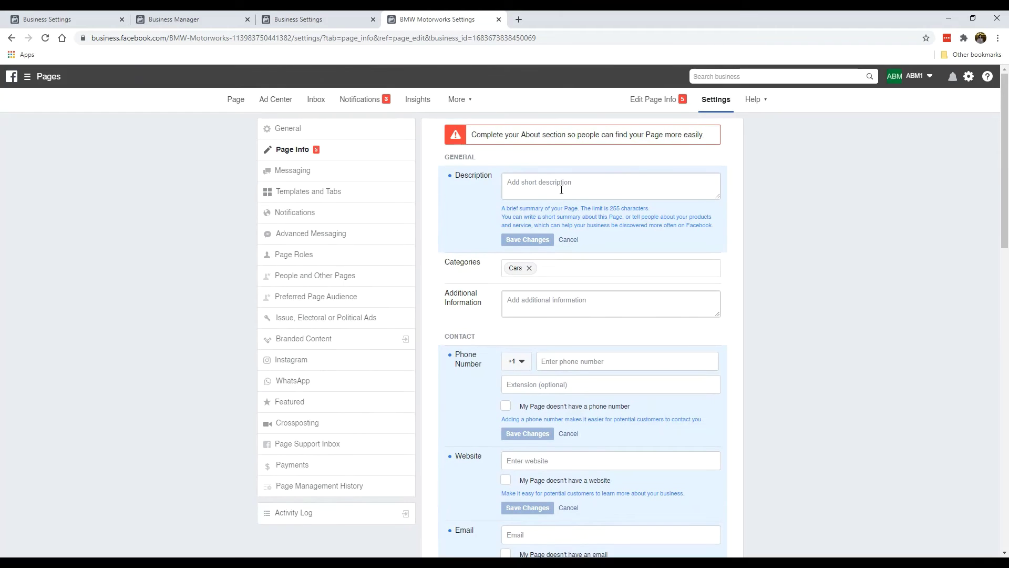
left_click(583, 192)
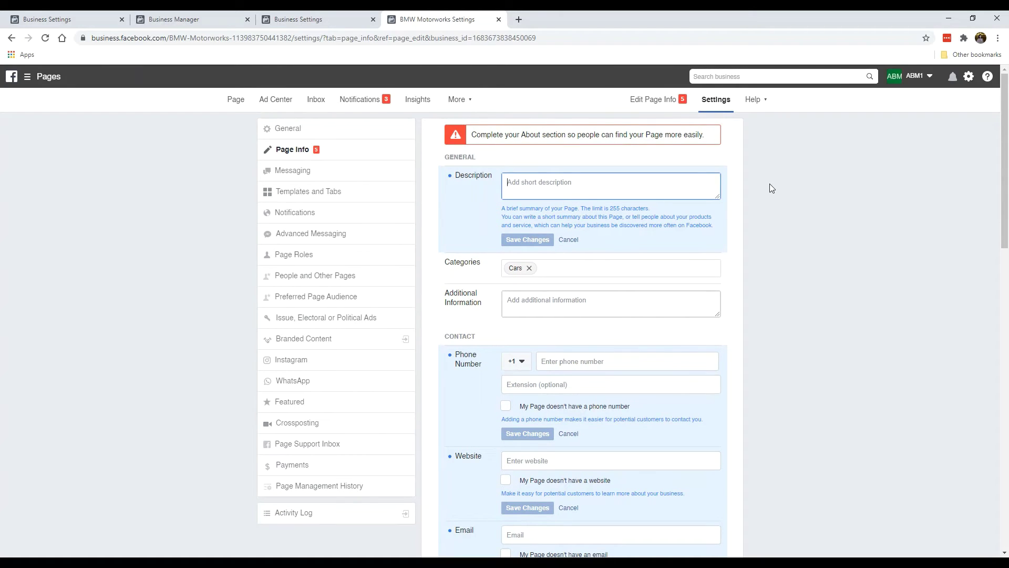
type("Ge")
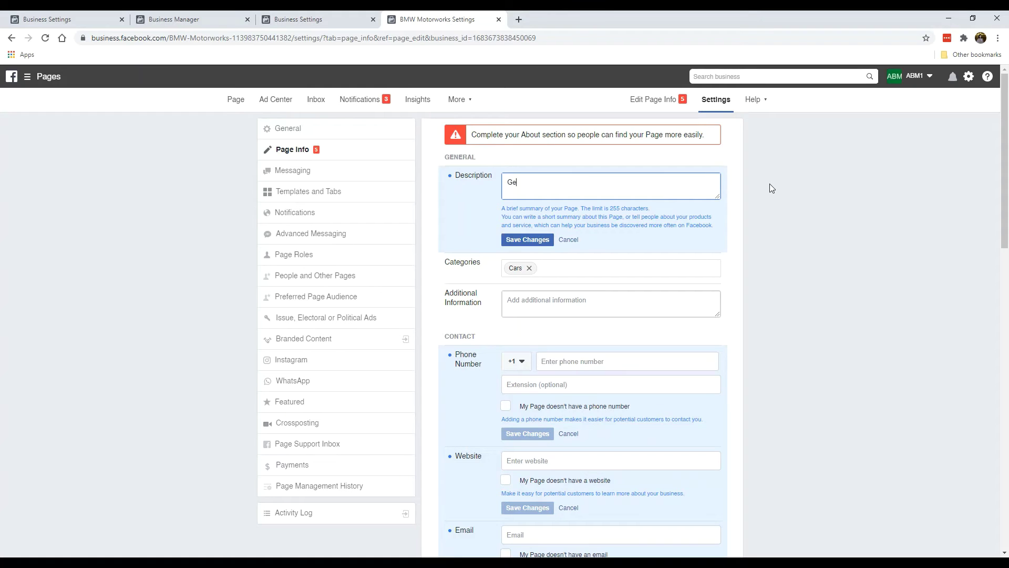
type("rman engineering at t")
type("ts finest. ")
type("and all things BMW.")
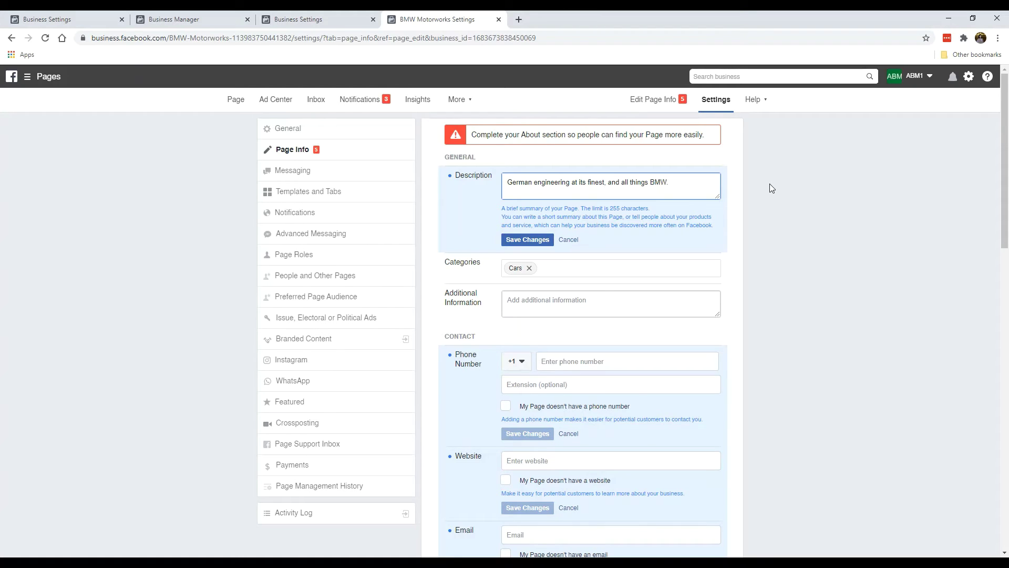
type("We share all the latest gadgets, acce")
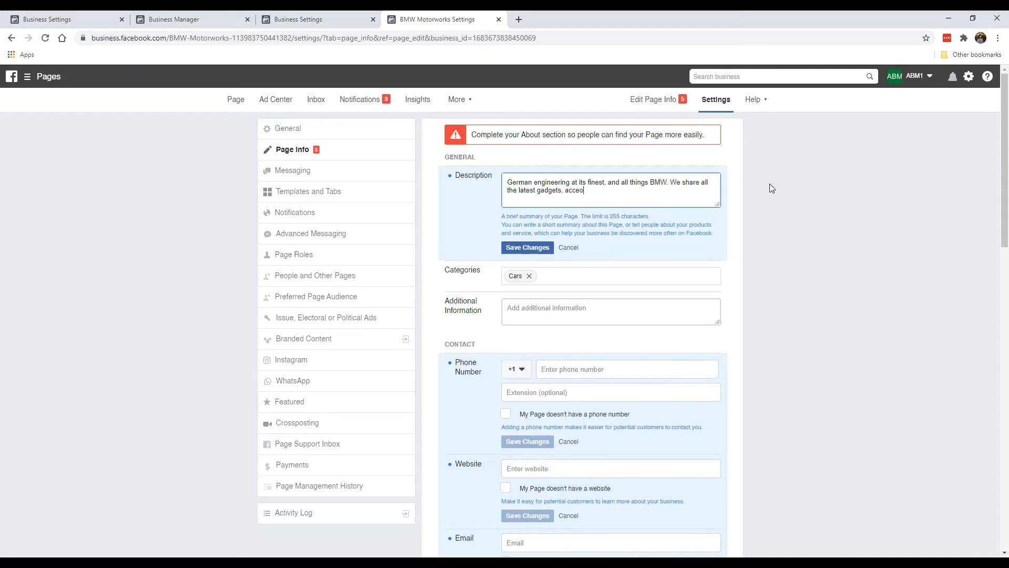
type("ssories and")
key("Left")
key("Left")
key("Left")
key("Left")
key("Left")
key("Left")
key("Left")
key("Left")
key("Left")
type("s")
key("End")
type("mods for BMW cars of all mod")
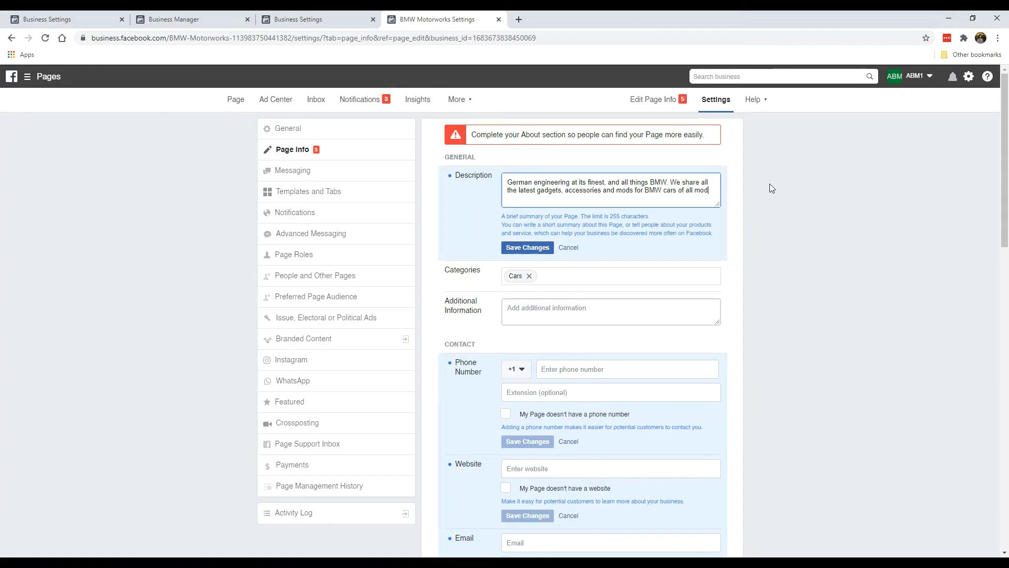
type("els.")
left_click(517, 253)
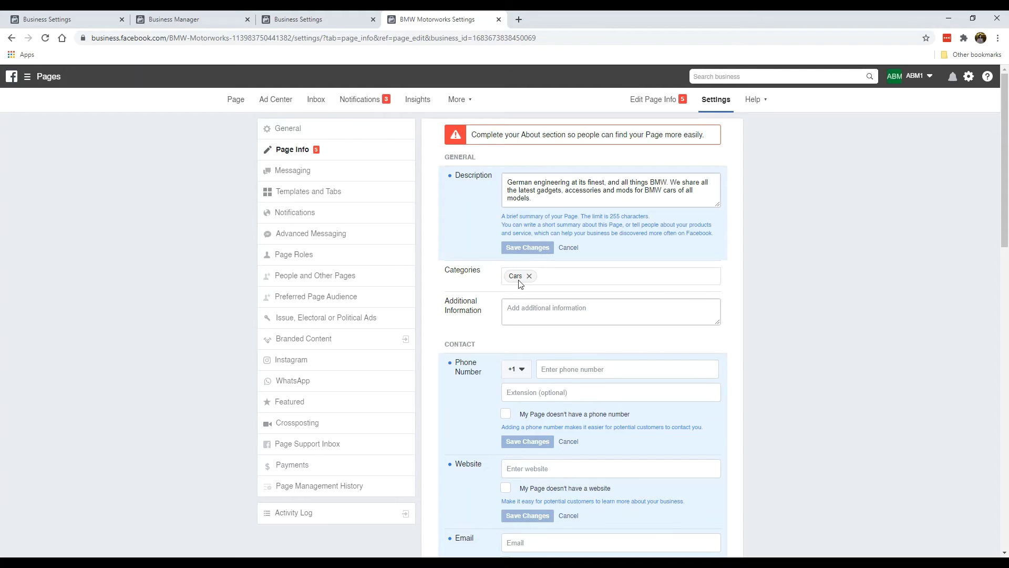
scroll(518, 284, "down", 2)
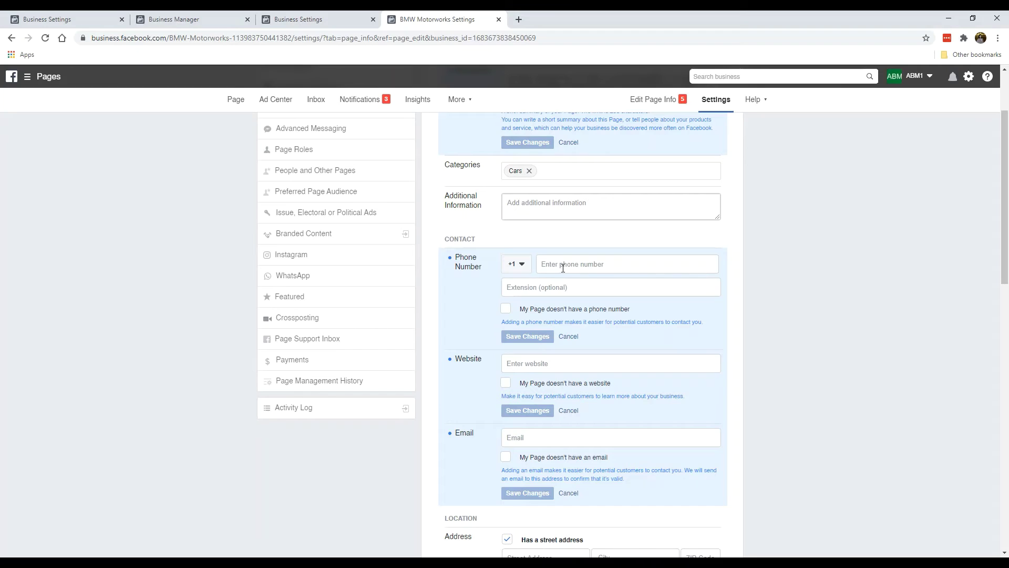
left_click(506, 310)
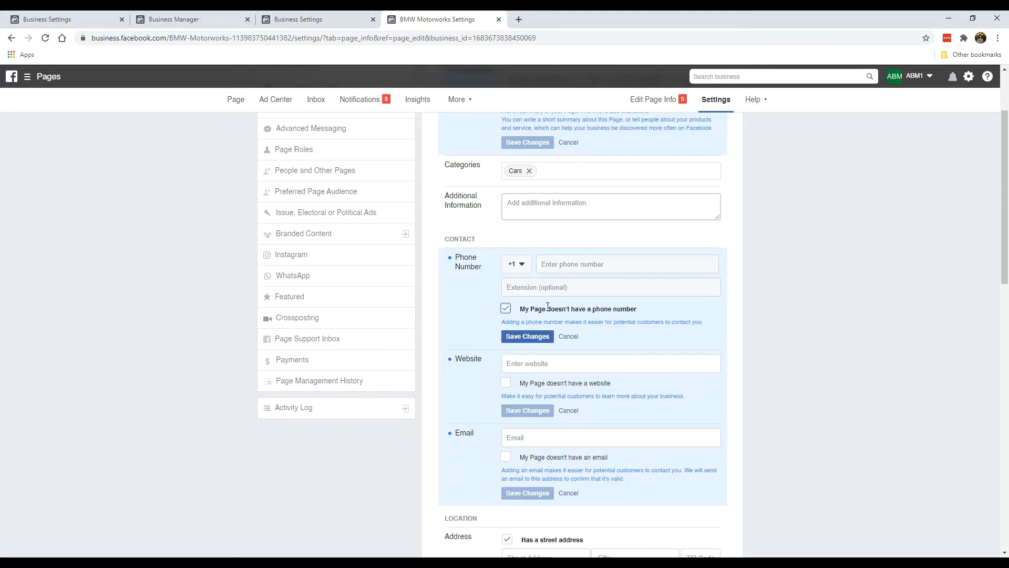
left_click(538, 337)
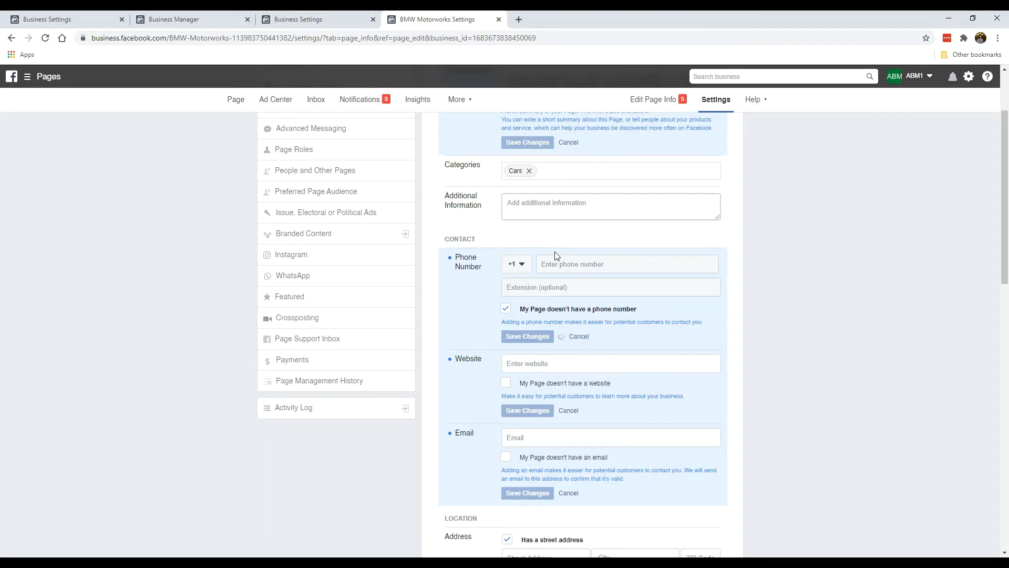
scroll(518, 339, "down", 1)
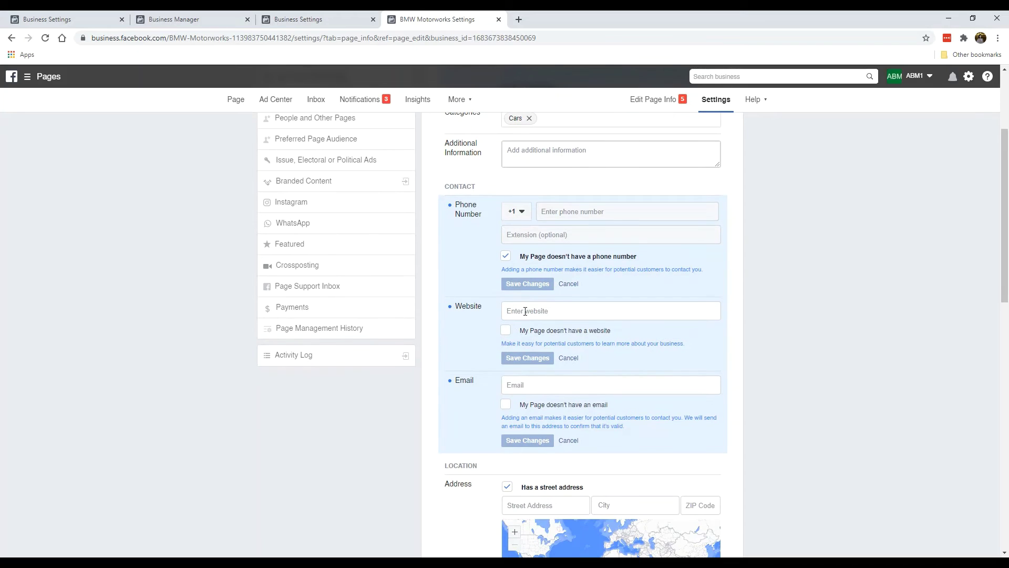
left_click(525, 311)
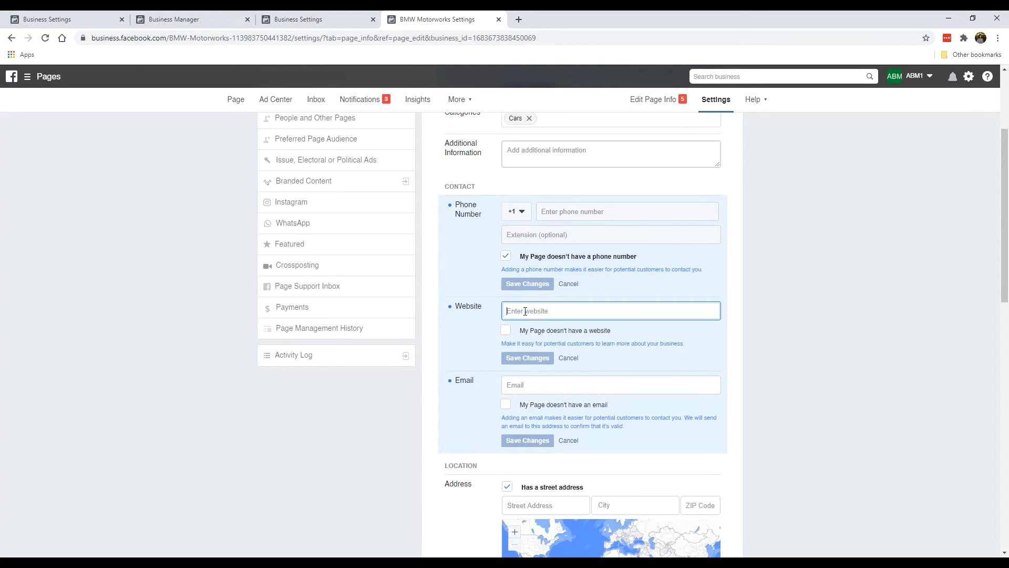
type("https:/")
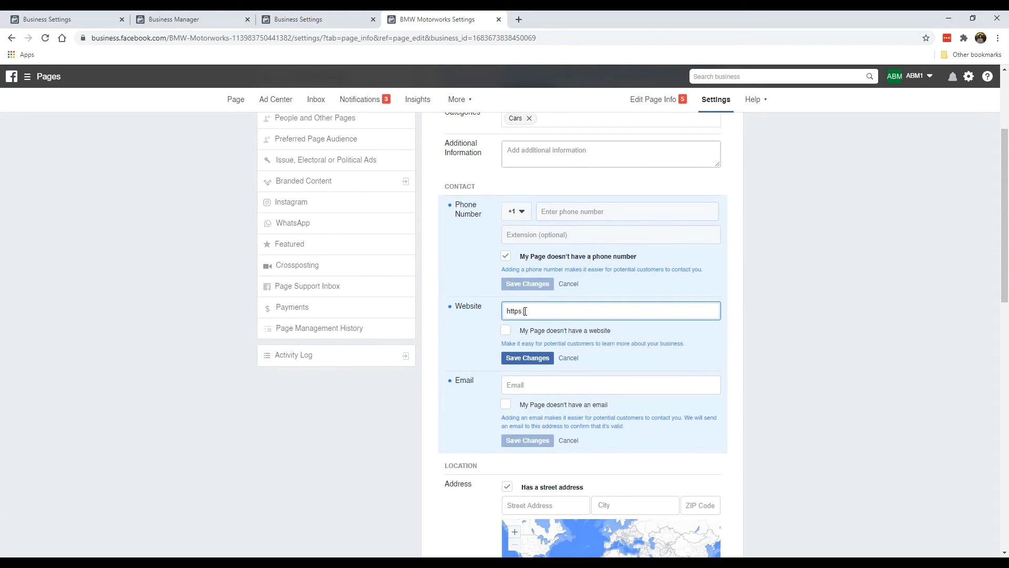
type("/bmwmotorworks.com/")
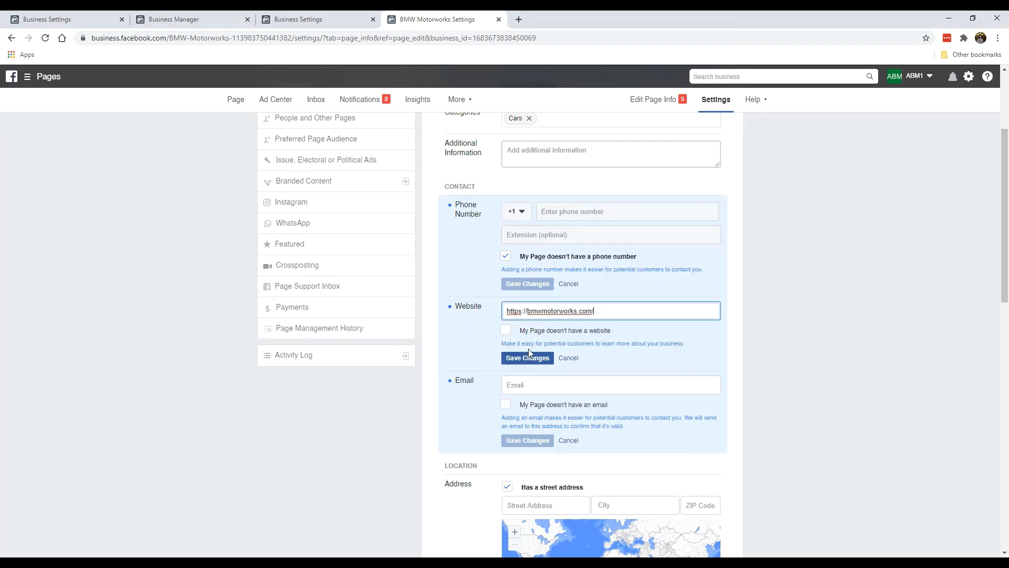
left_click(527, 358)
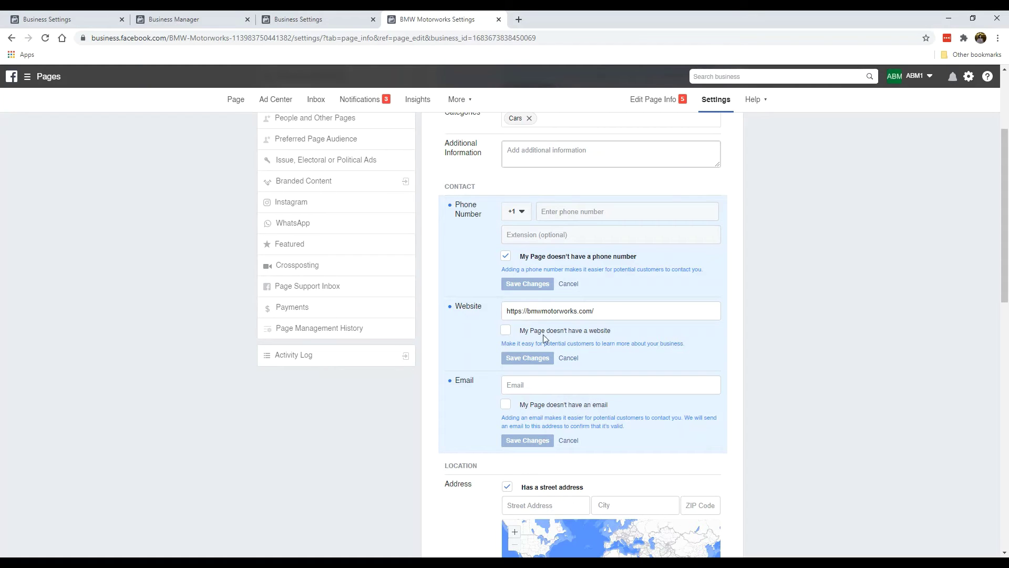
left_click(506, 331)
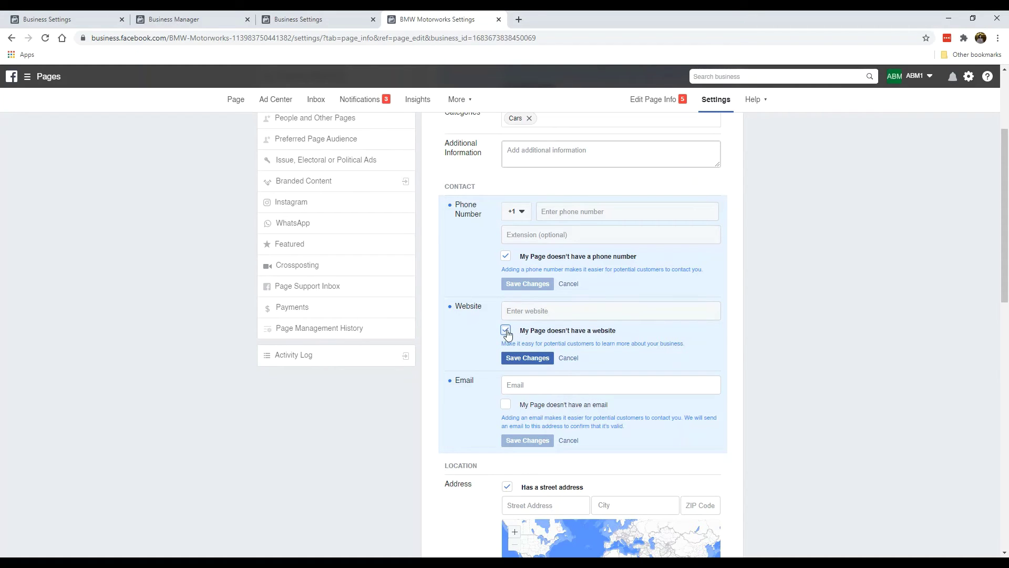
left_click(505, 330)
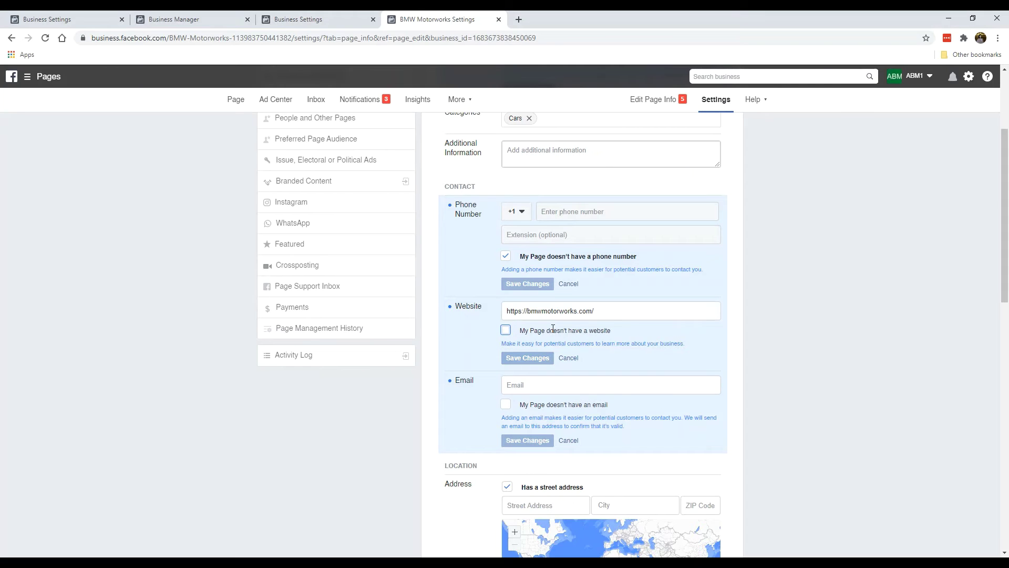
- Enter the Page's support email address in the Email field and save it
scroll(537, 342, "down", 2)
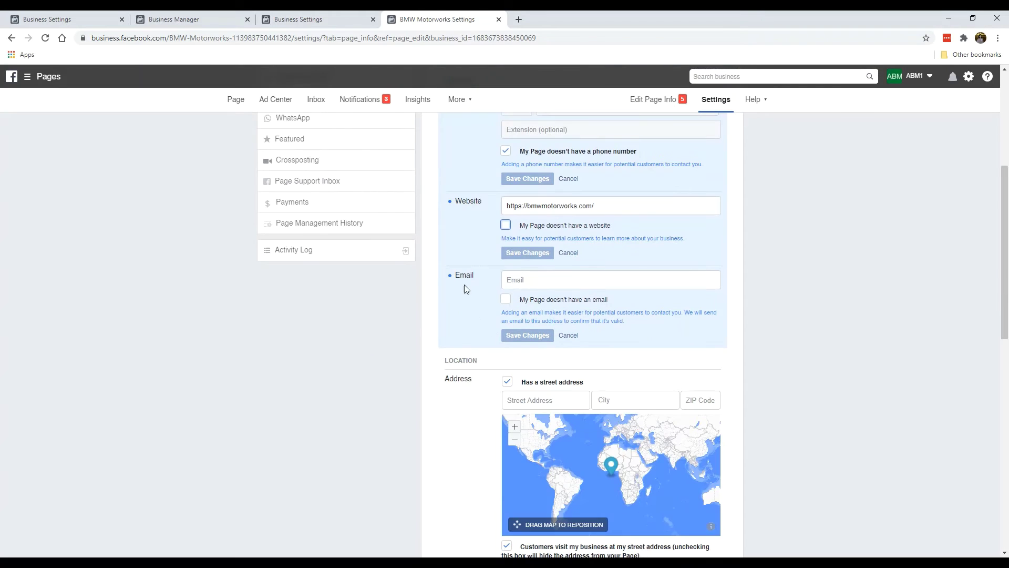
left_click(529, 281)
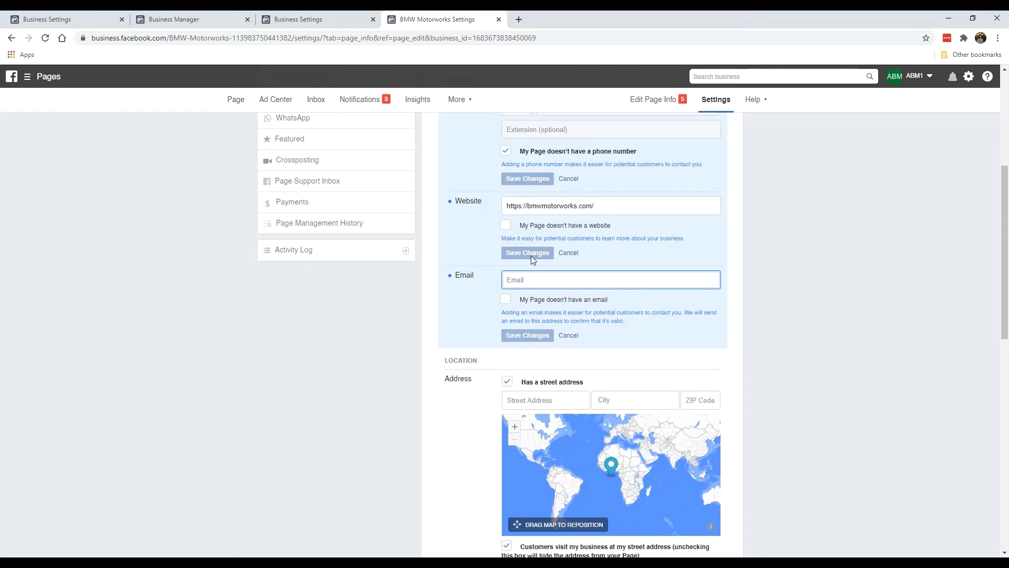
type("bmwmotorworks")
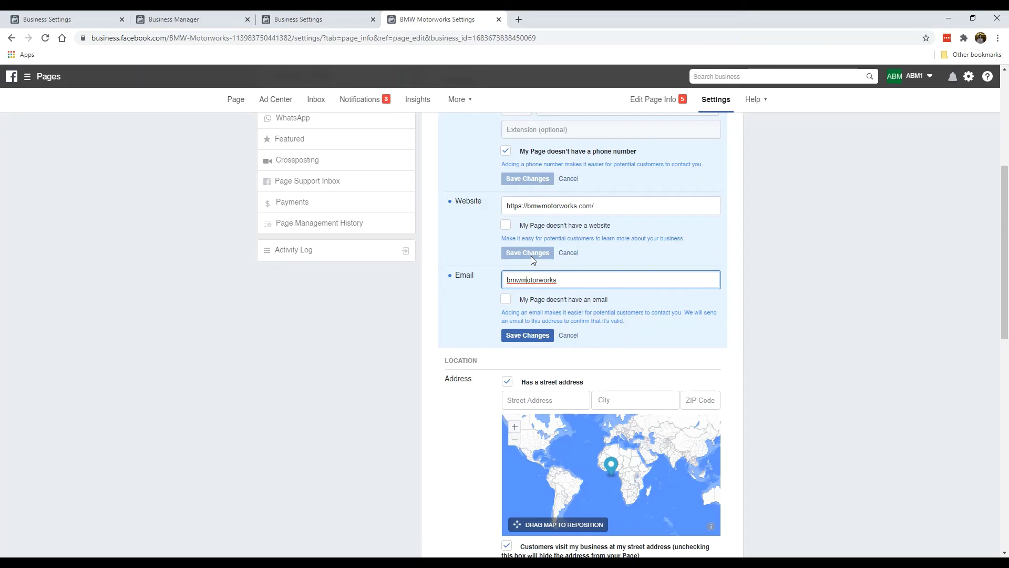
key("Home")
type("support@")
key("End")
type(".com")
left_click(507, 301)
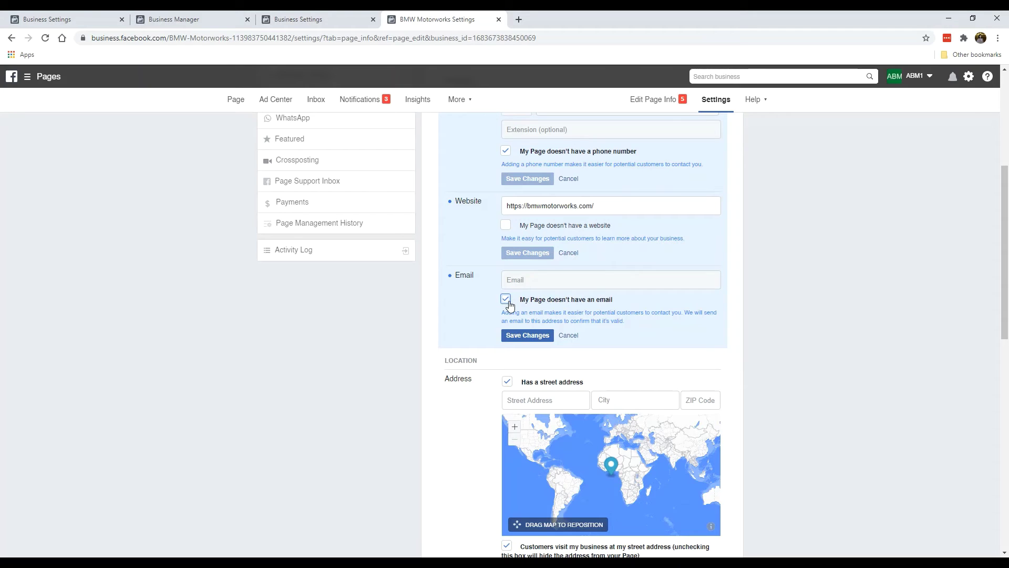
left_click(506, 299)
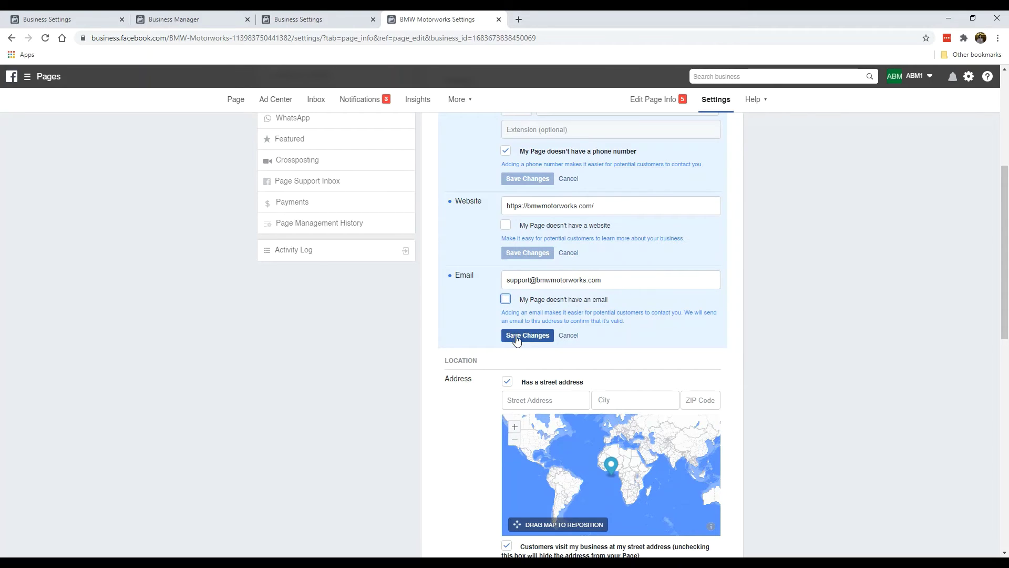
left_click(515, 336)
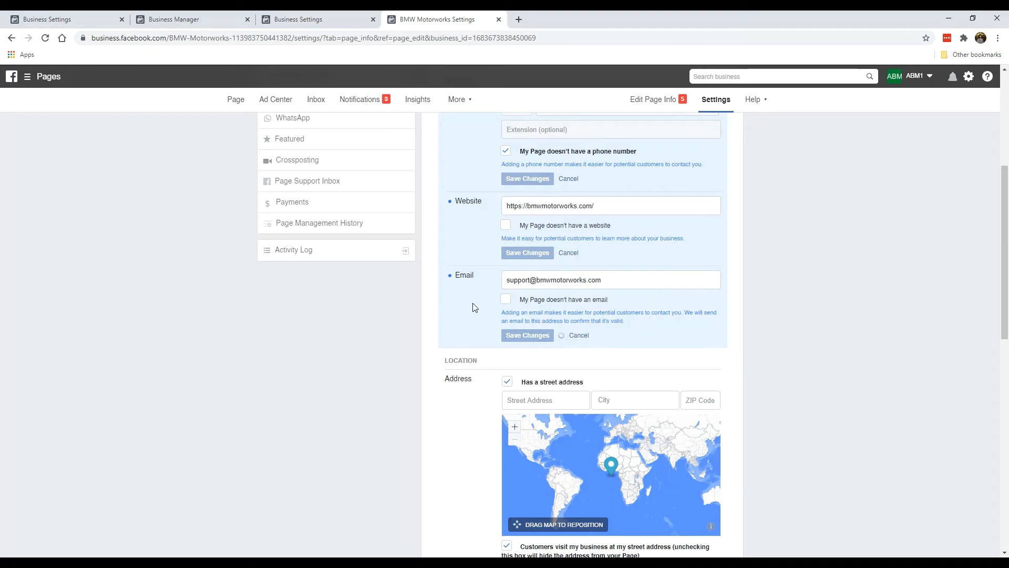
scroll(475, 305, "down", 3)
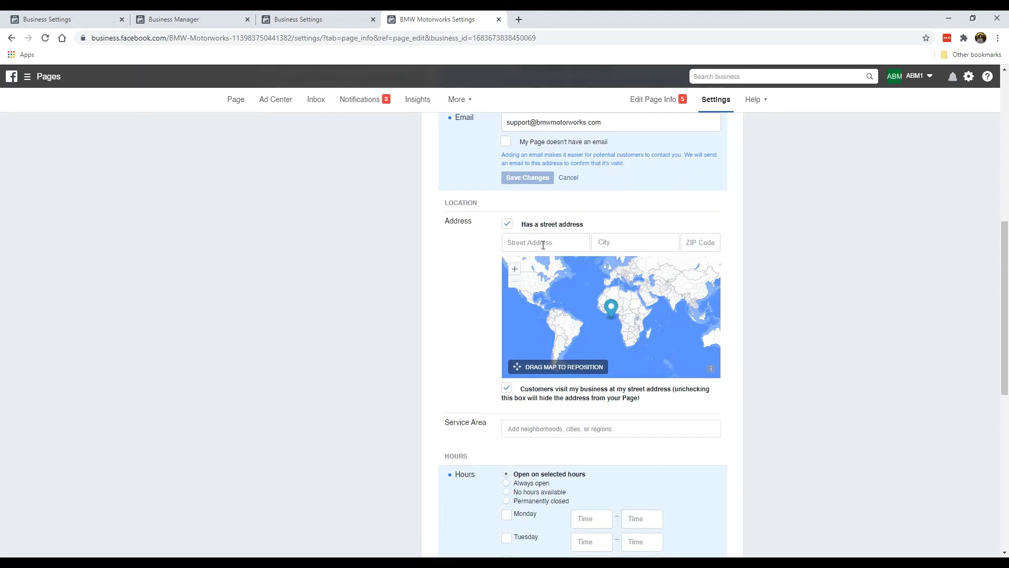
left_click(508, 226)
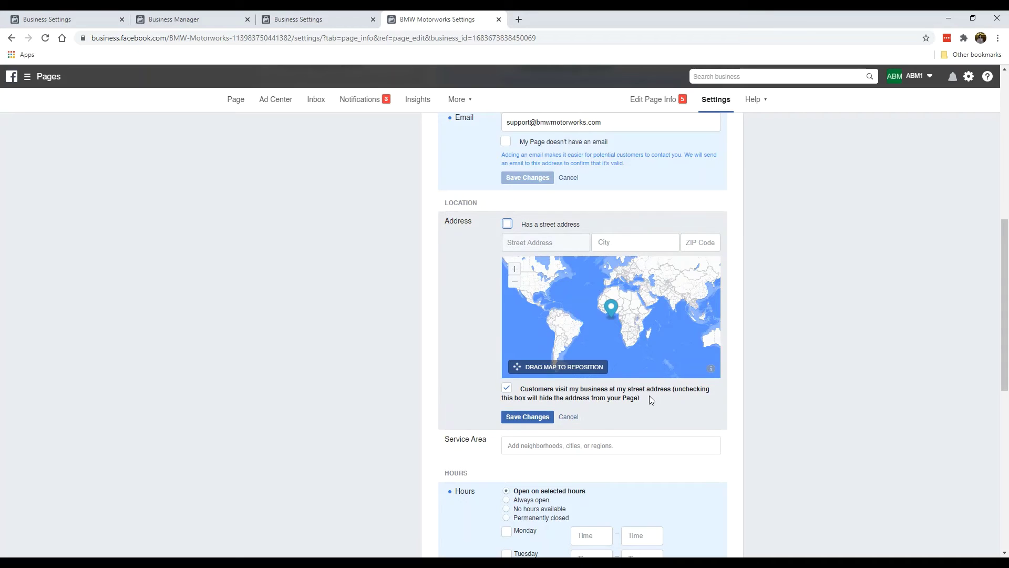
left_click(508, 389)
left_click(540, 417)
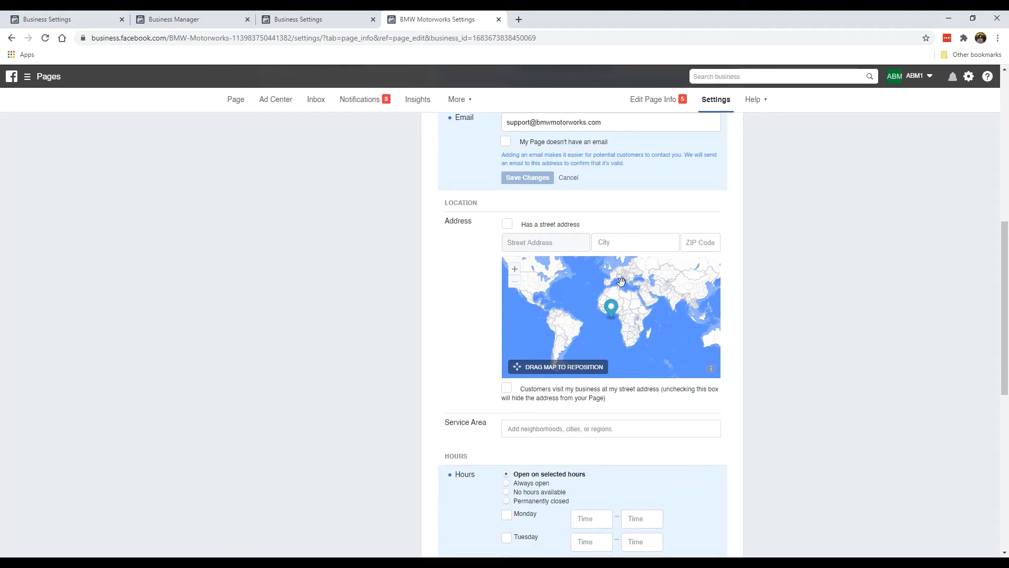
scroll(403, 316, "down", 3)
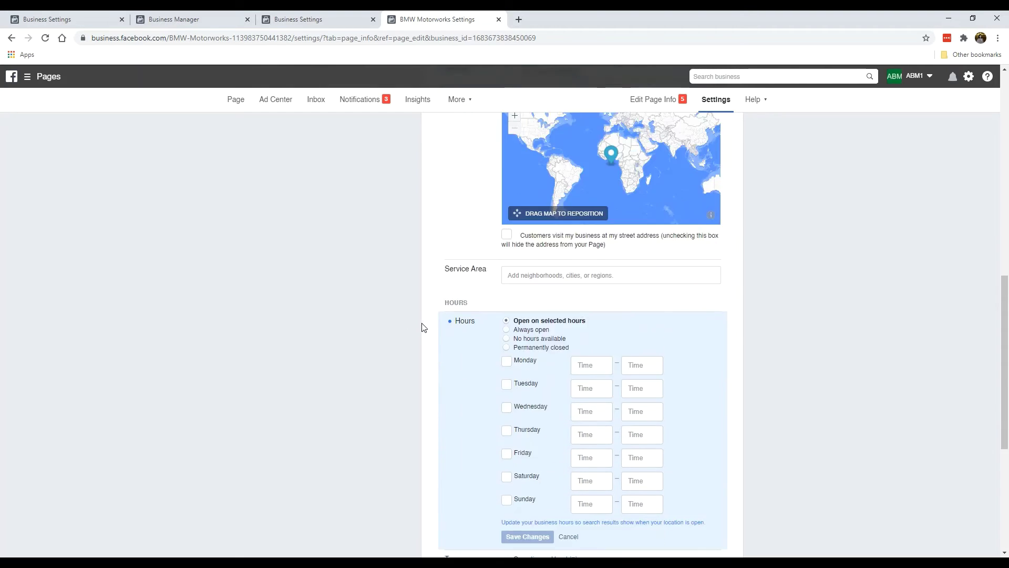
scroll(423, 327, "down", 1)
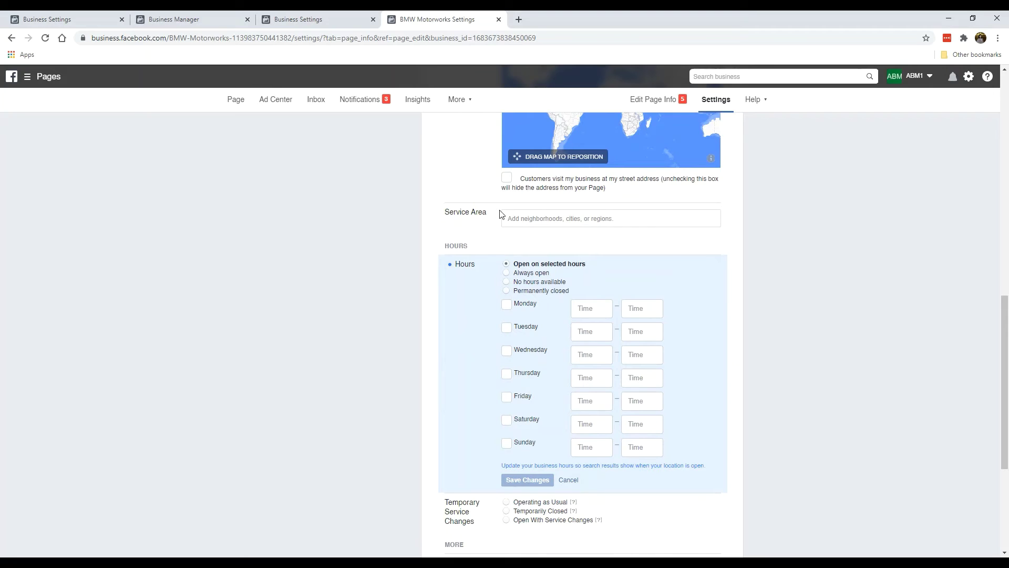
left_click(539, 220)
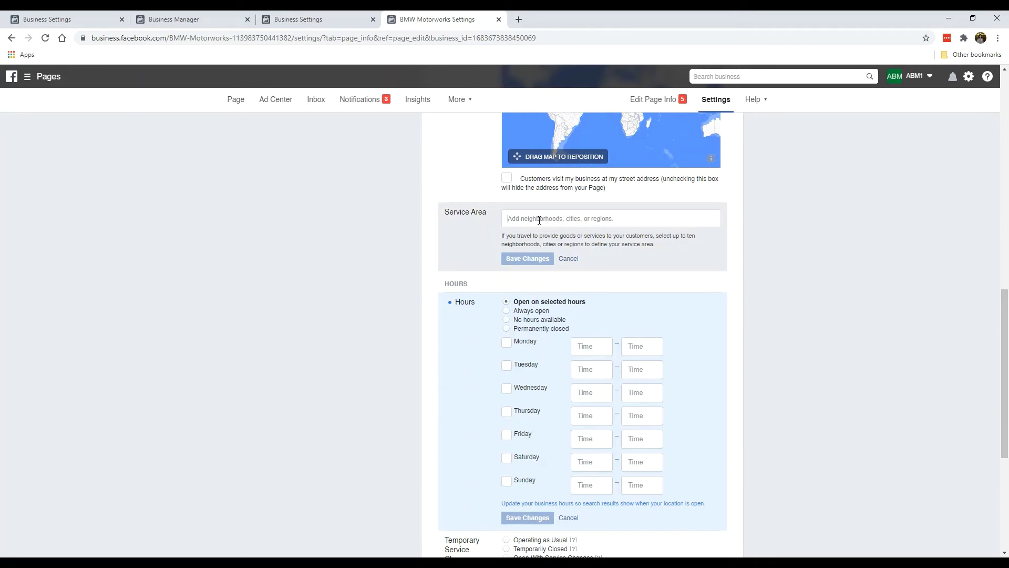
left_click(567, 259)
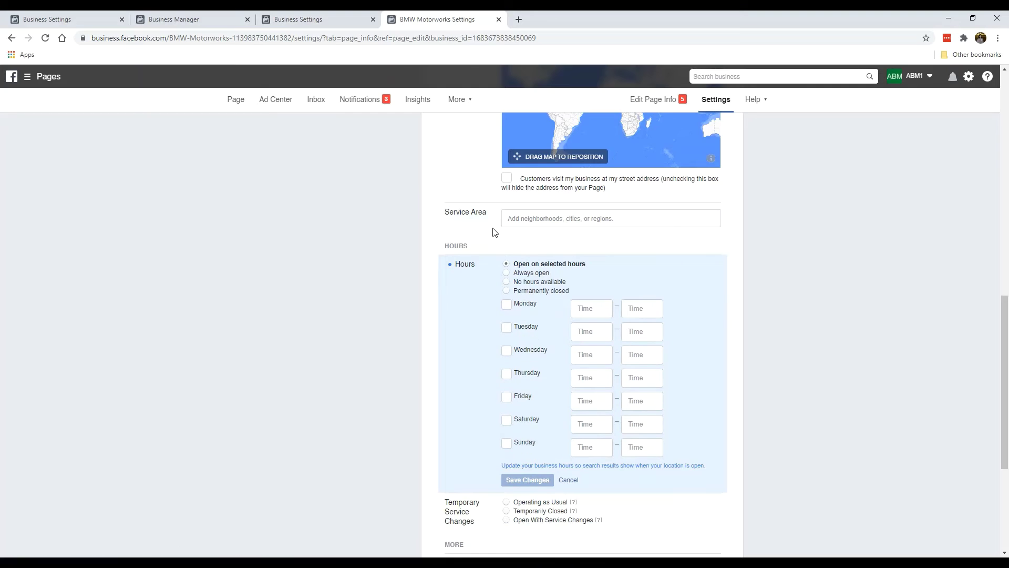
scroll(476, 228, "down", 1)
scroll(473, 229, "down", 1)
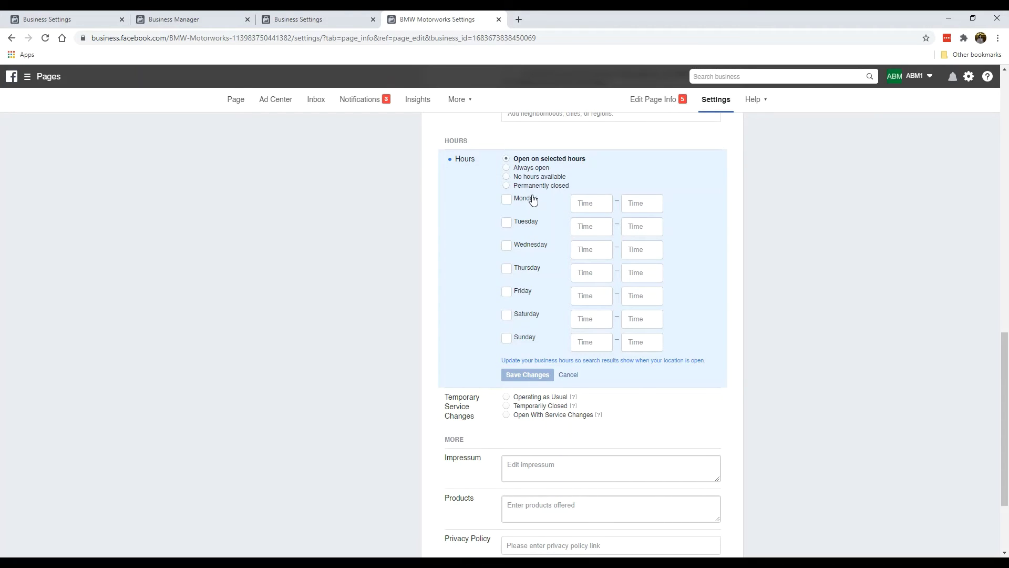
- Leave business hours on Always open after trying Permanently closed; leave Privacy Policy unchanged
left_click(538, 168)
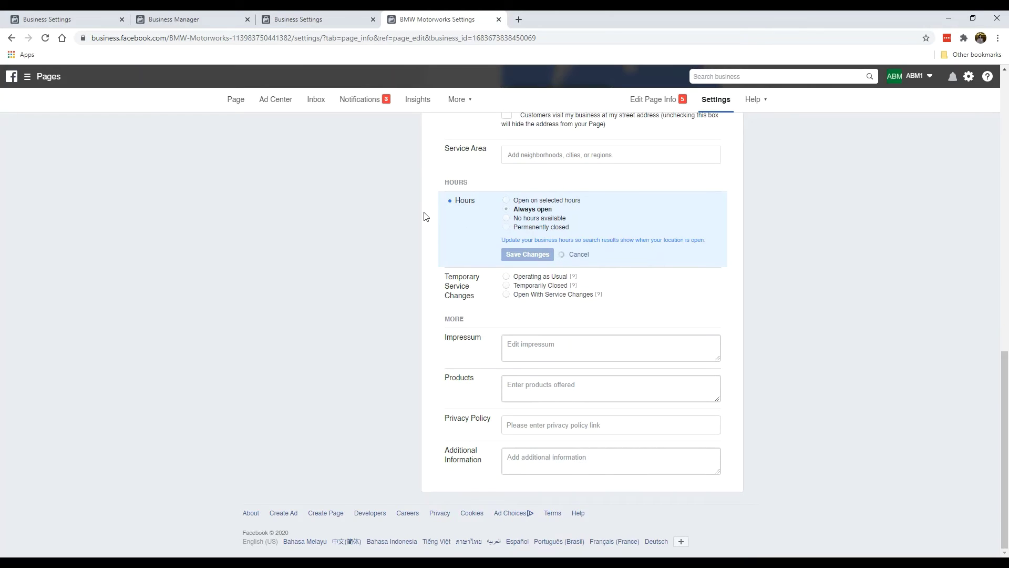
left_click(507, 227)
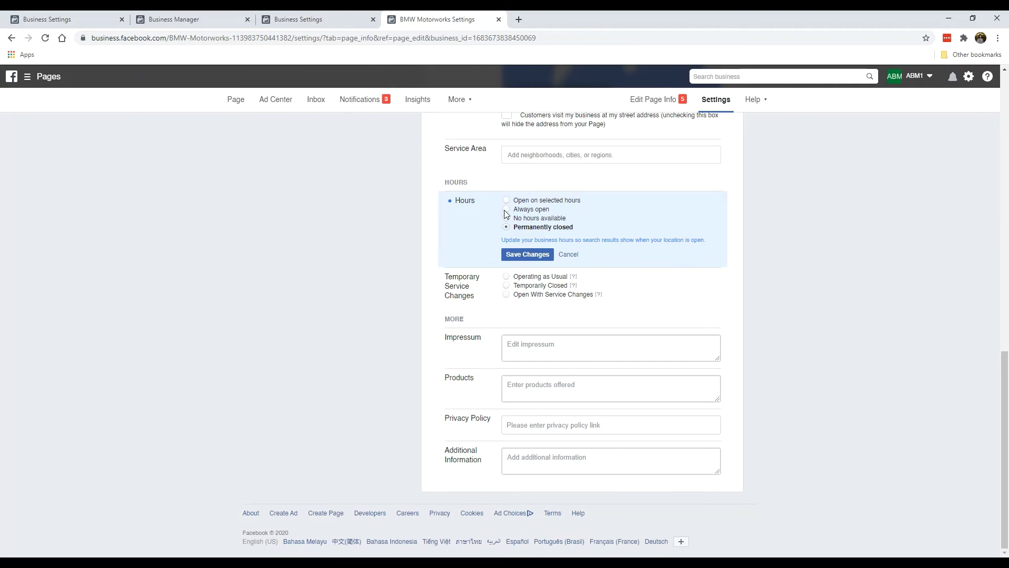
left_click(507, 209)
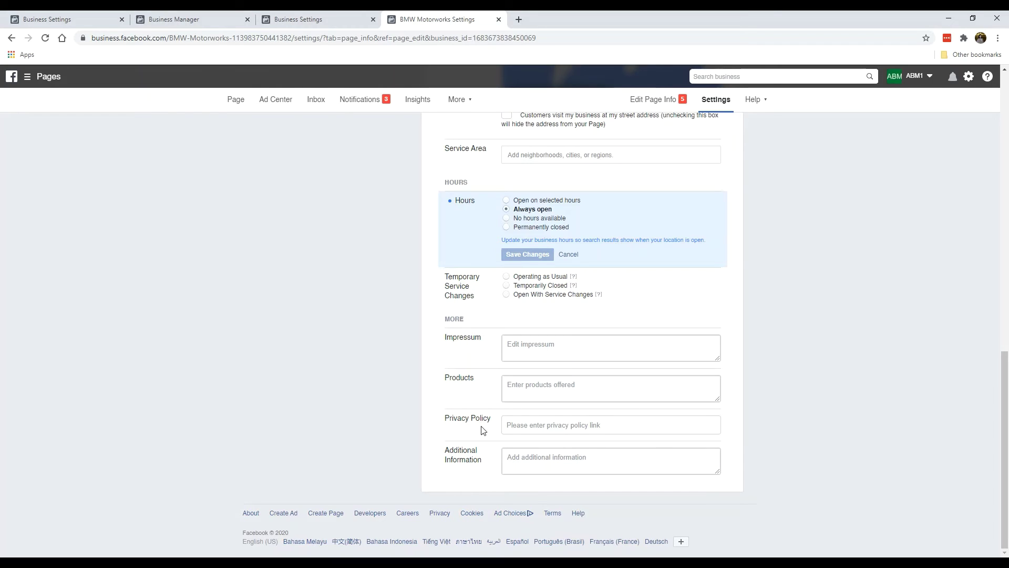
left_click(535, 426)
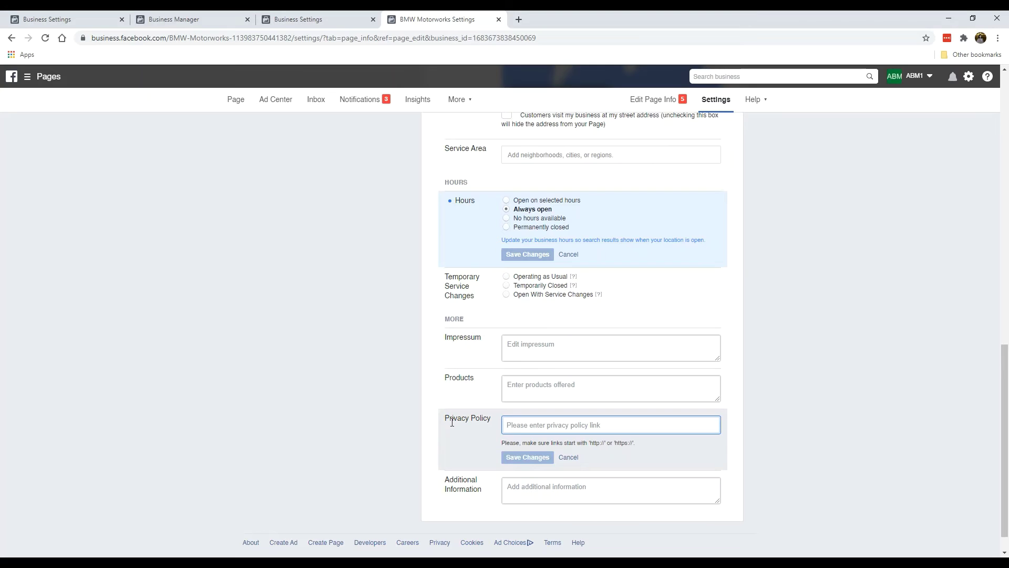
left_click(542, 438)
left_click(572, 456)
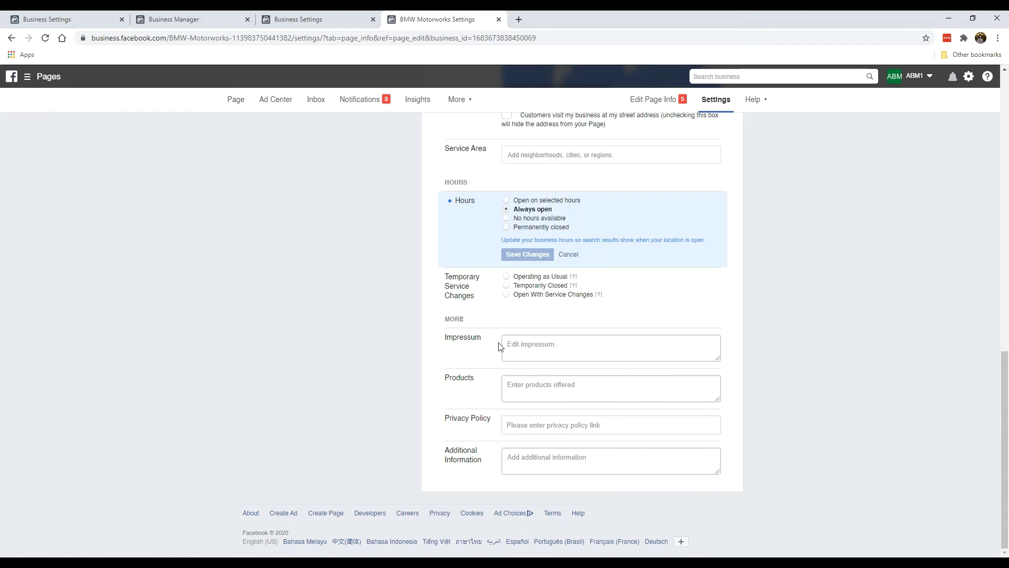
scroll(499, 347, "up", 13)
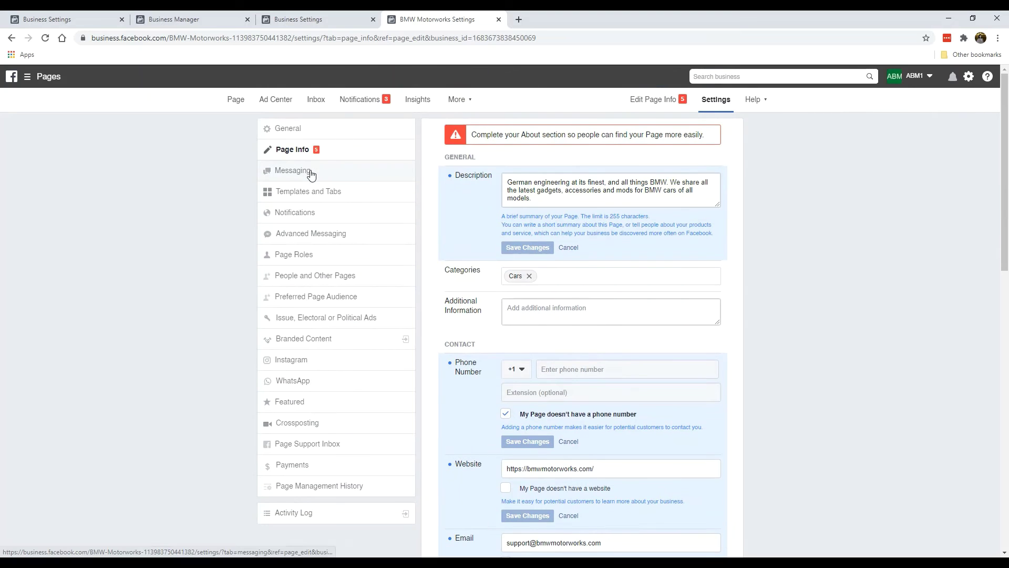
- Open the page's Messaging settings and review the greeting, Return-key and automated response options
left_click(310, 173)
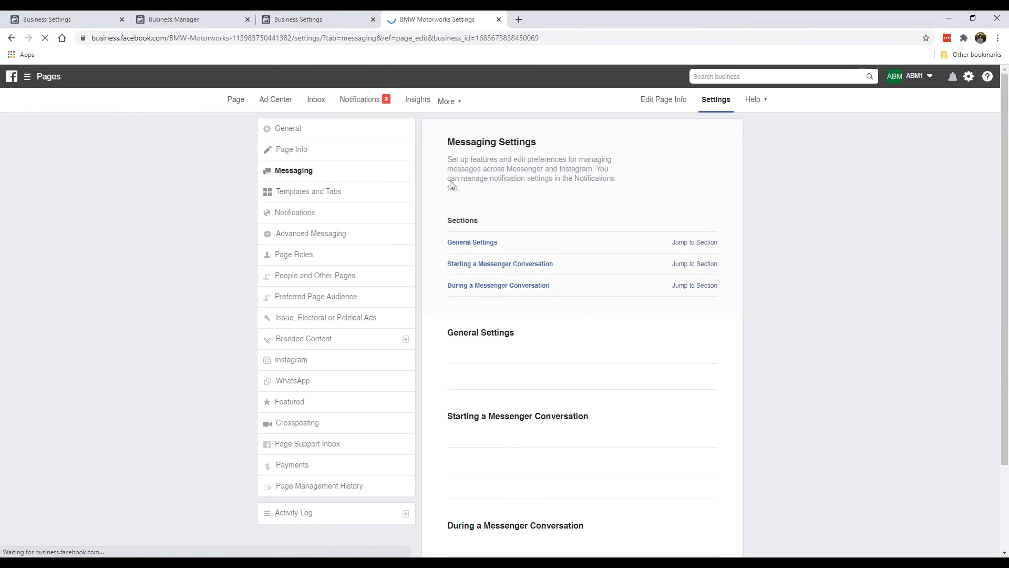
scroll(582, 315, "down", 7)
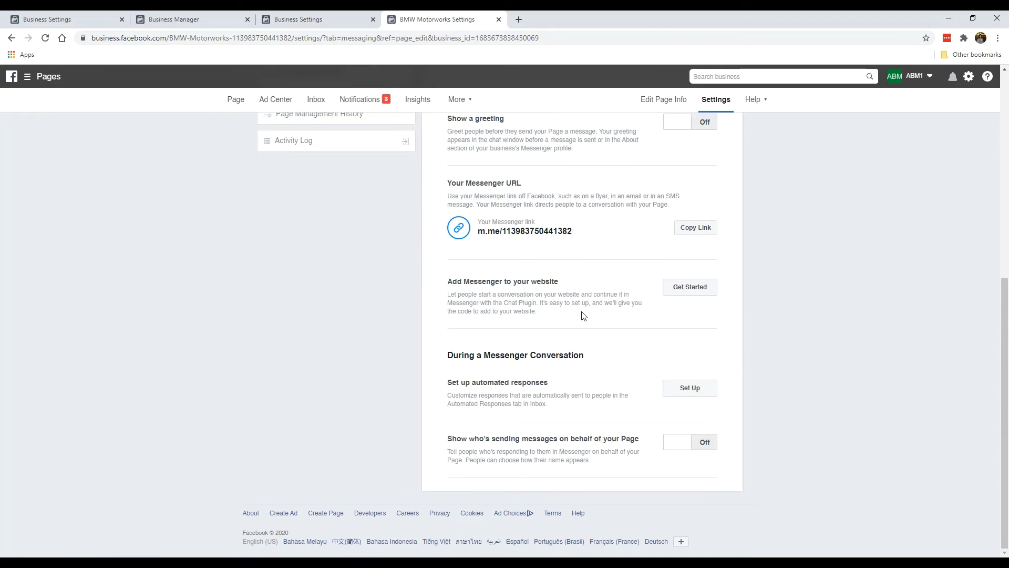
scroll(582, 315, "up", 7)
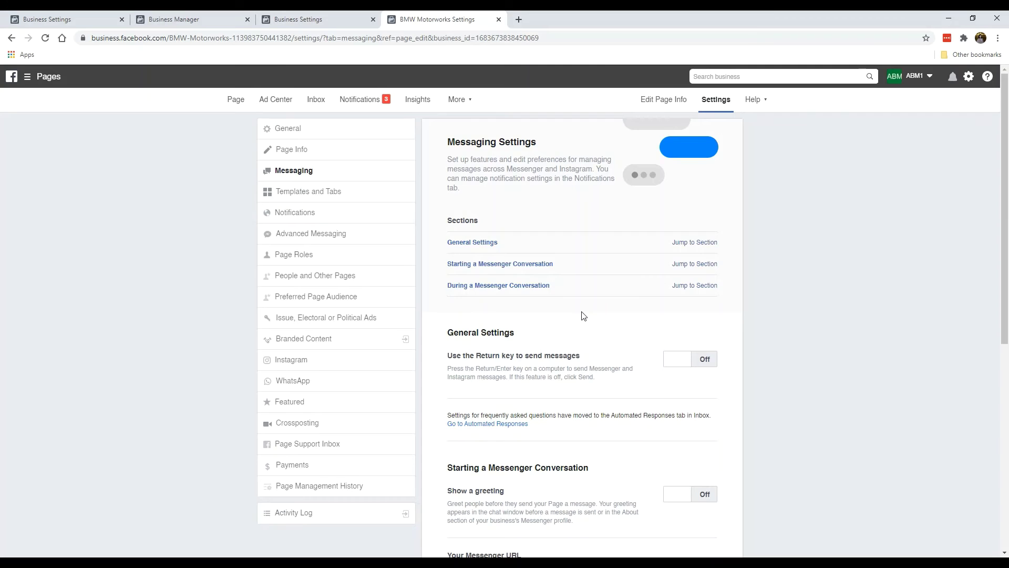
scroll(581, 316, "down", 7)
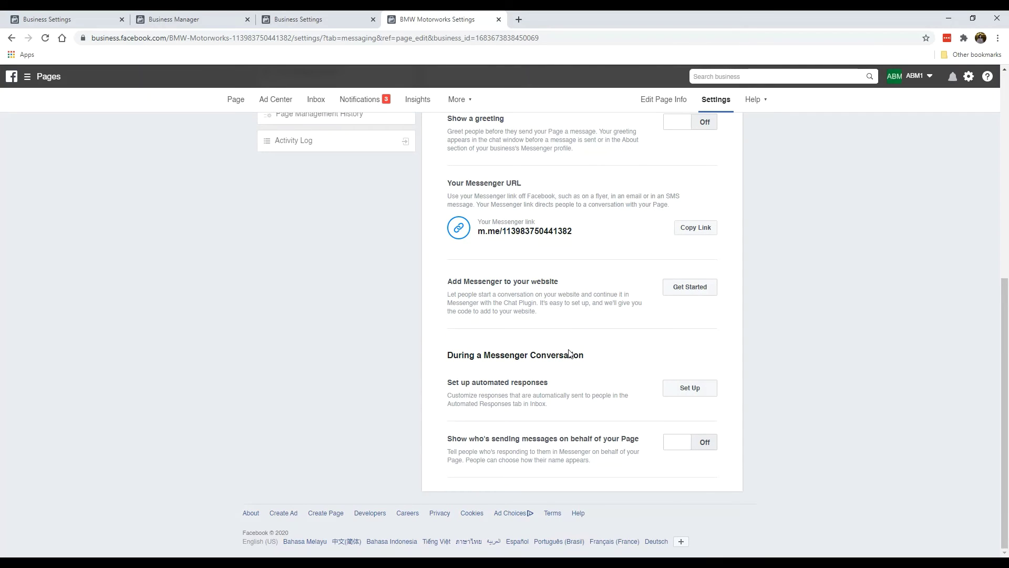
scroll(572, 370, "up", 7)
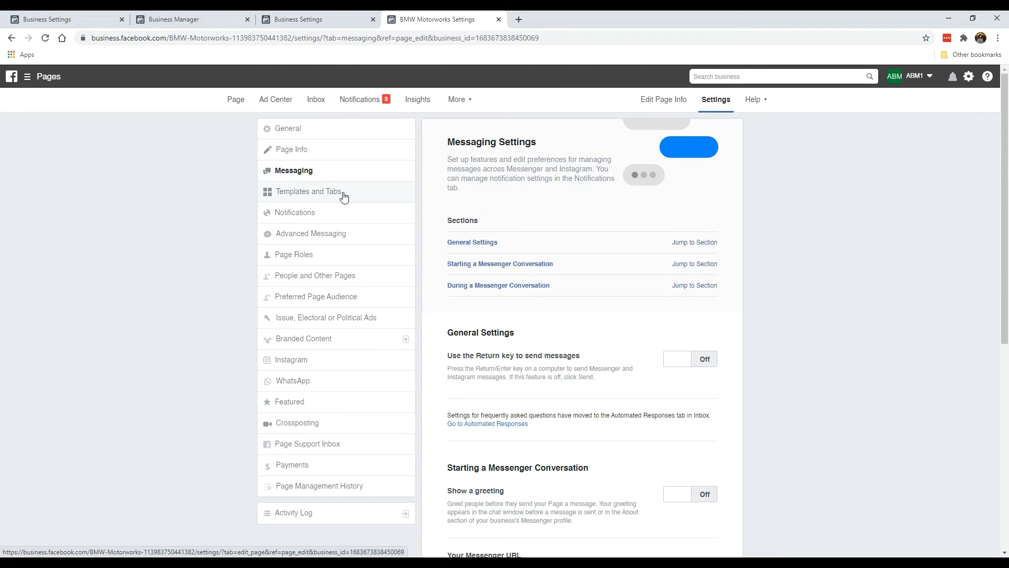
scroll(597, 328, "down", 7)
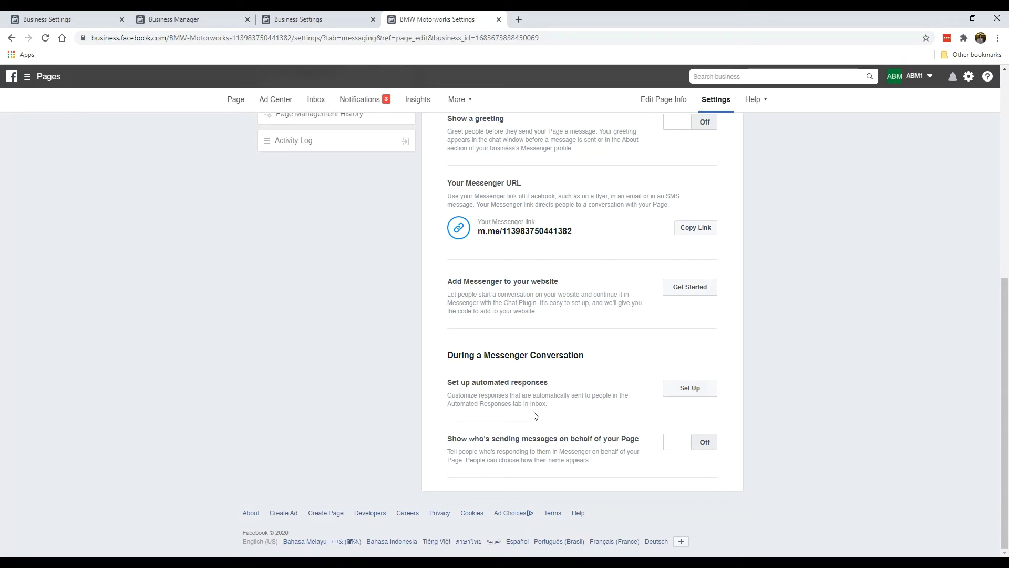
scroll(535, 414, "up", 7)
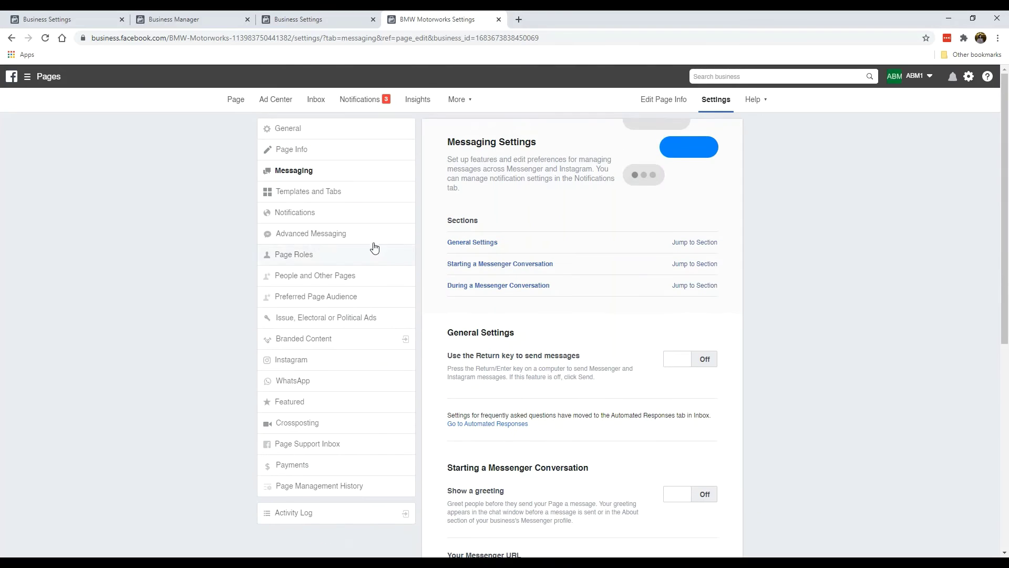
- Open Templates and Tabs and scroll down to the Tabs list with Home, Posts, Events and Reviews
left_click(355, 200)
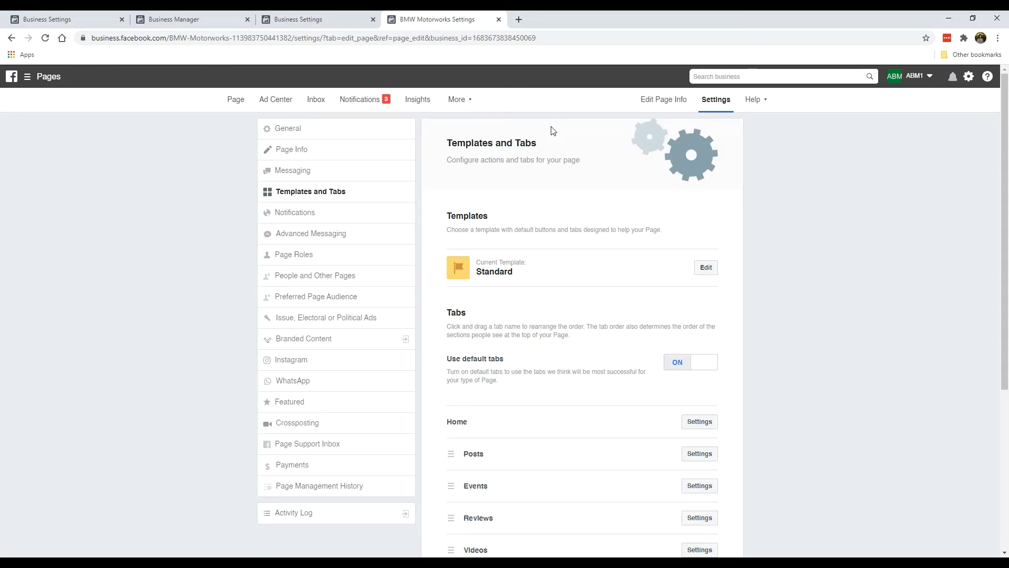
scroll(604, 324, "down", 1)
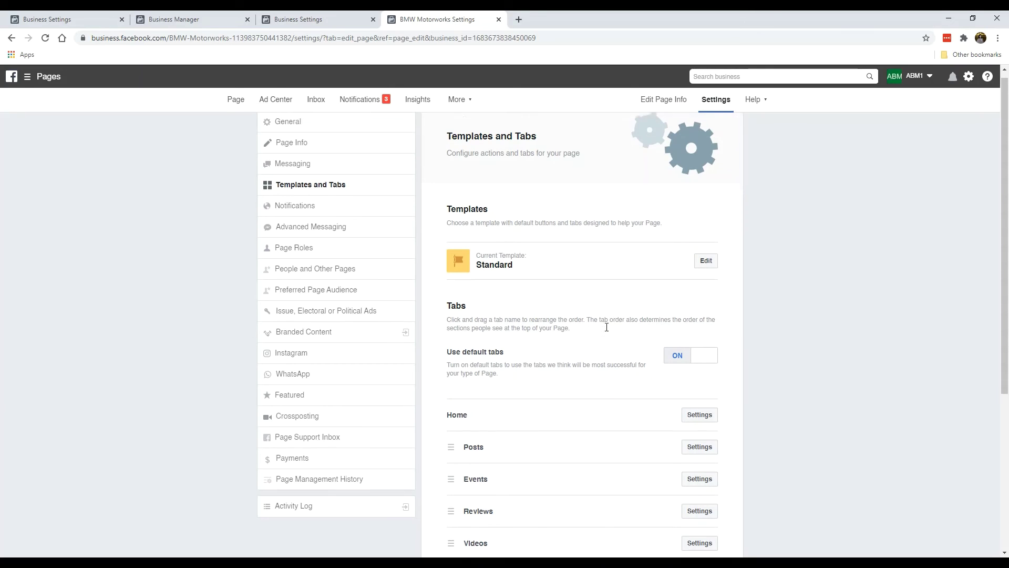
scroll(583, 305, "up", 1)
scroll(563, 276, "down", 2)
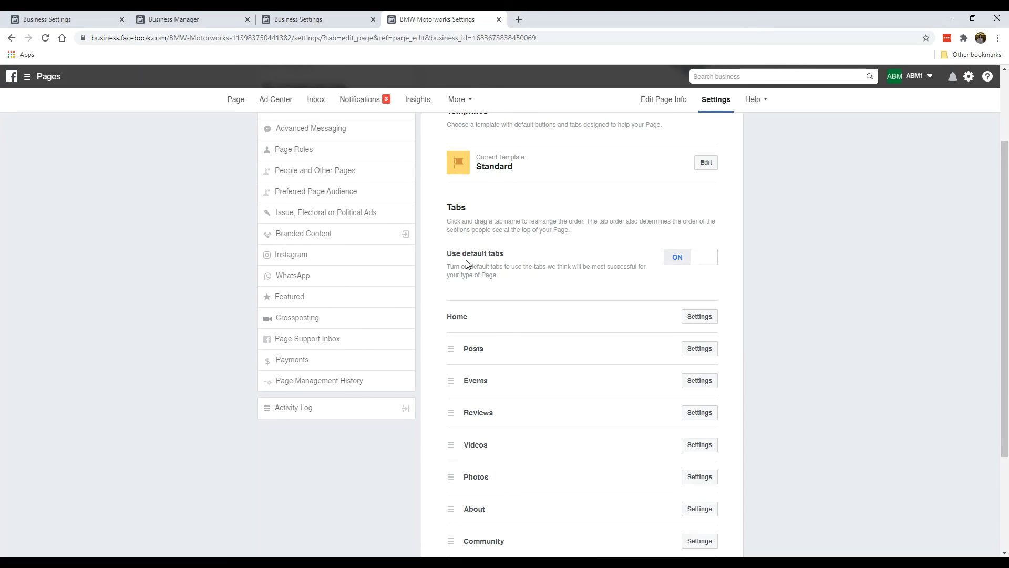
scroll(541, 299, "down", 2)
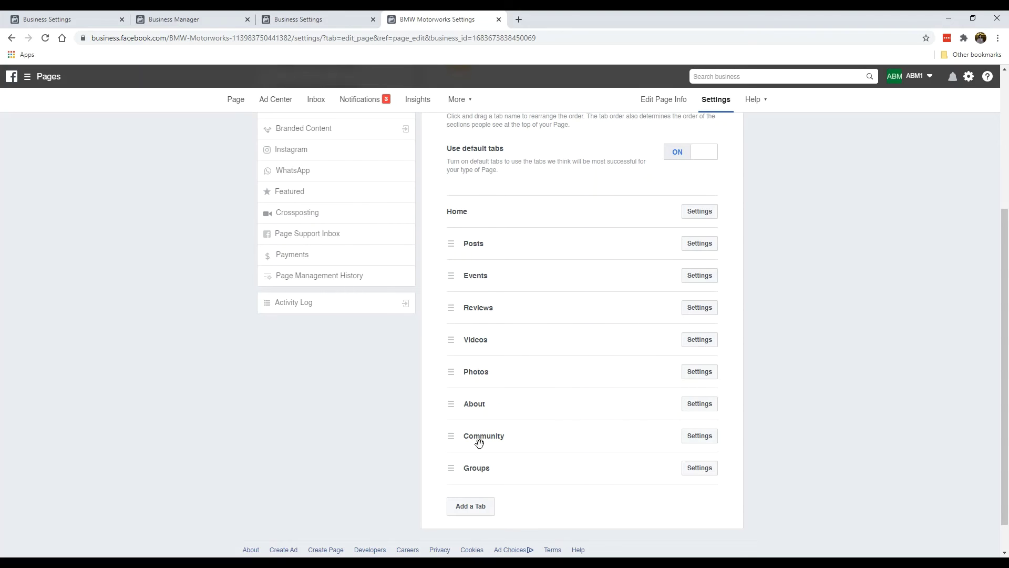
- Turn off Default tabs and look over the Posts tab's sharing options
scroll(521, 368, "up", 2)
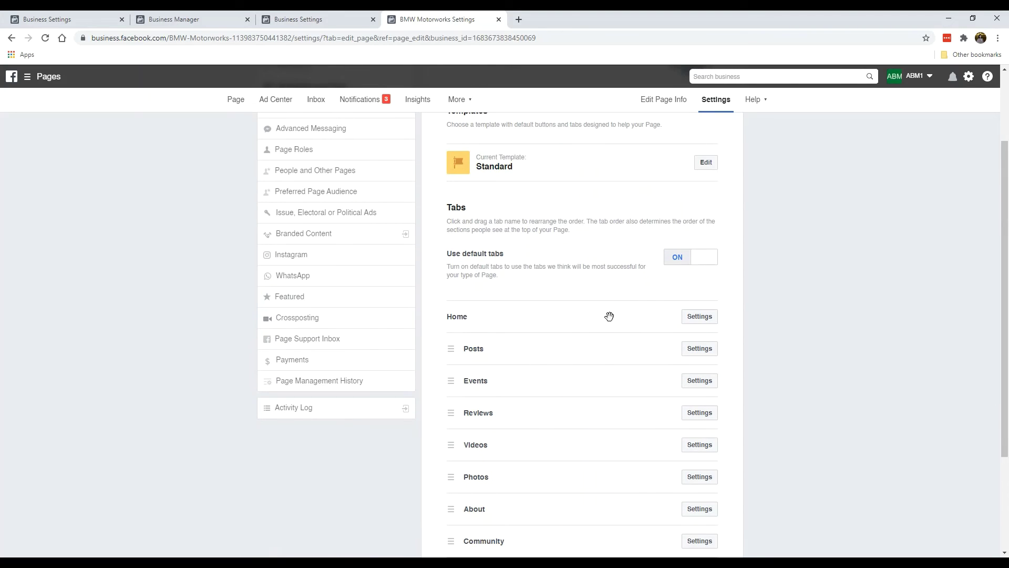
left_click(681, 258)
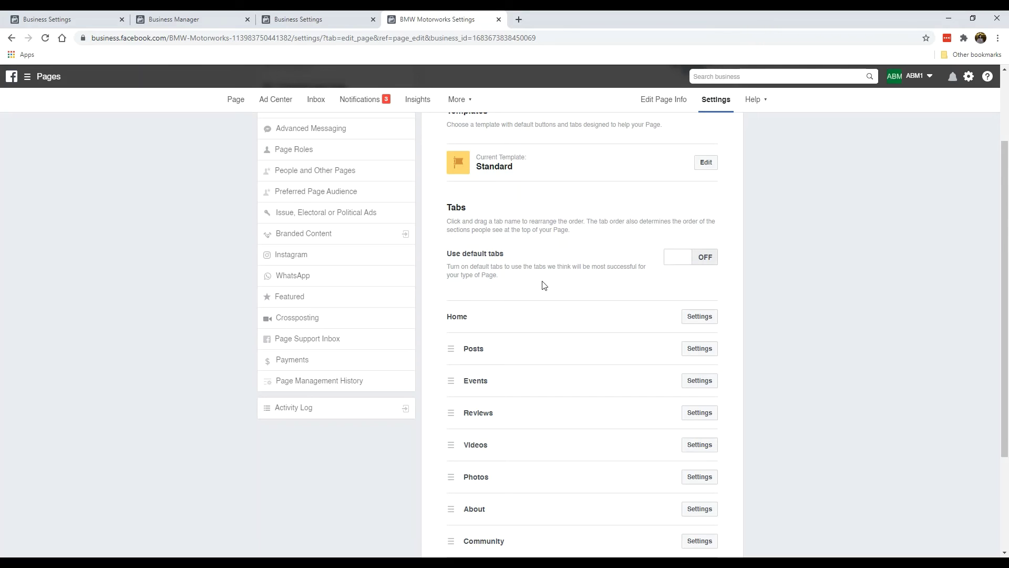
scroll(544, 285, "down", 2)
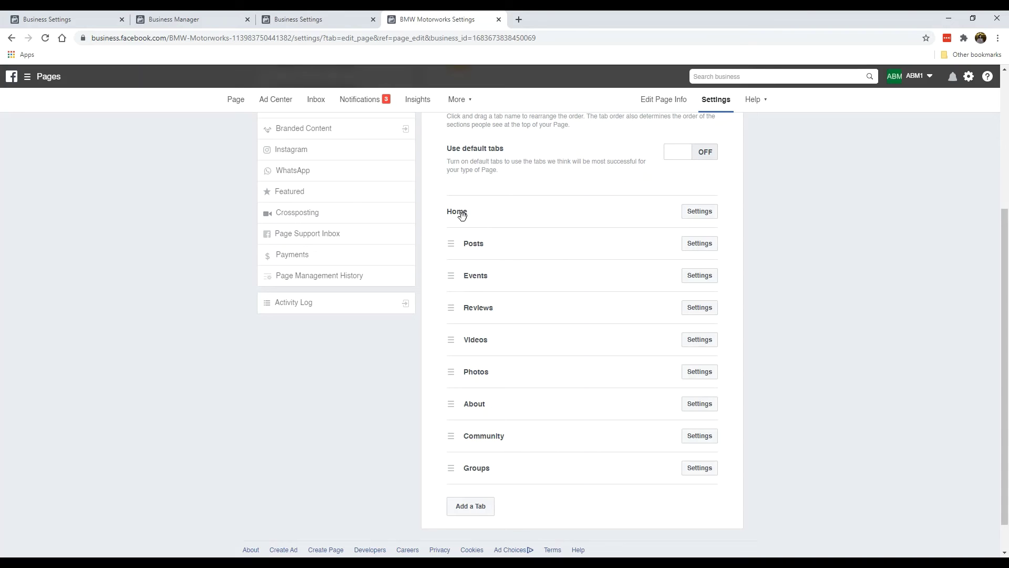
left_click(700, 244)
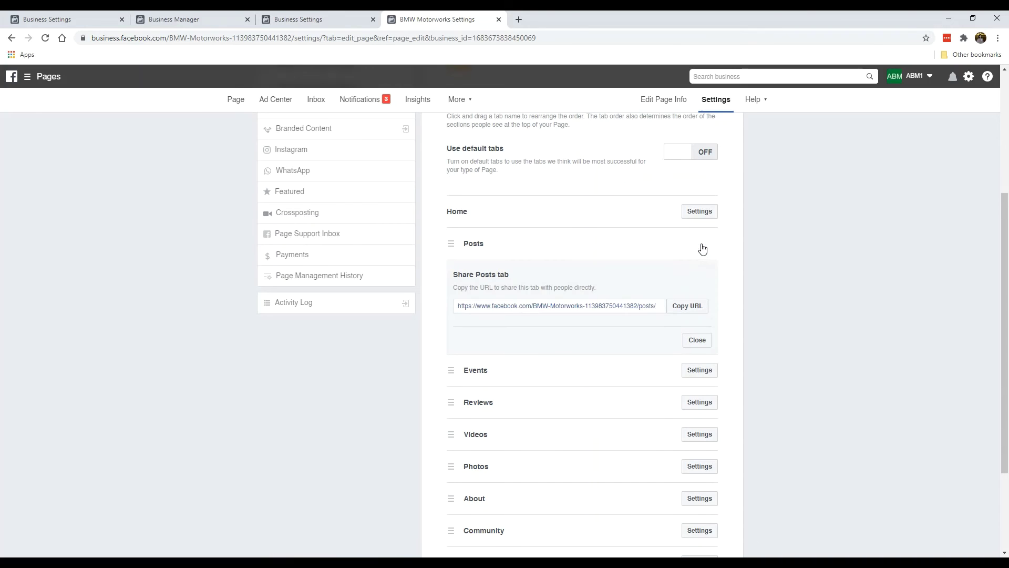
left_click(697, 340)
- Hide the Events tab and save the change
left_click(713, 281)
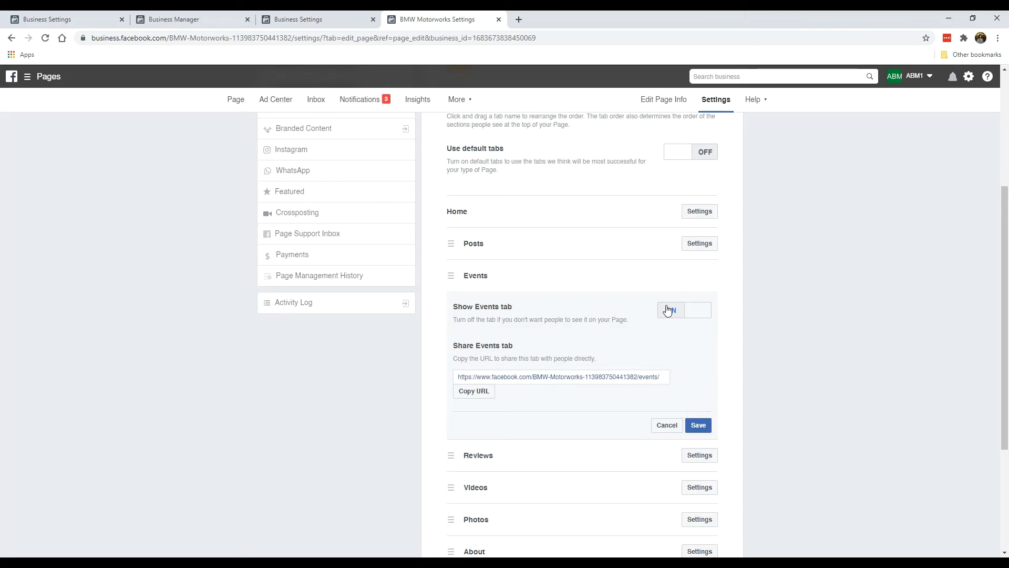
left_click(668, 310)
left_click(699, 424)
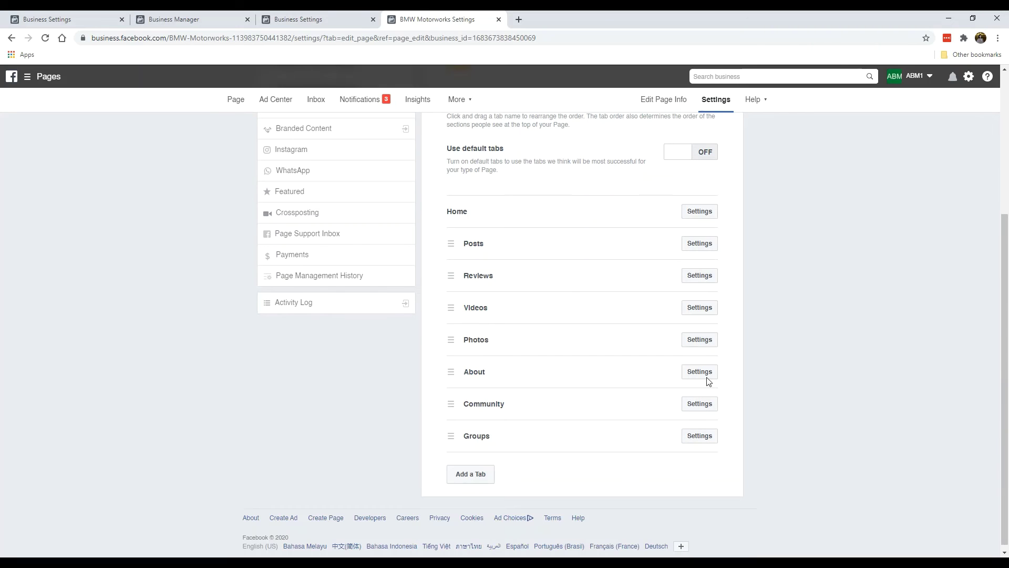
- Review the sharing options of the Videos and Community tabs without changing them
left_click(689, 311)
left_click(696, 418)
left_click(691, 405)
scroll(694, 420, "down", 2)
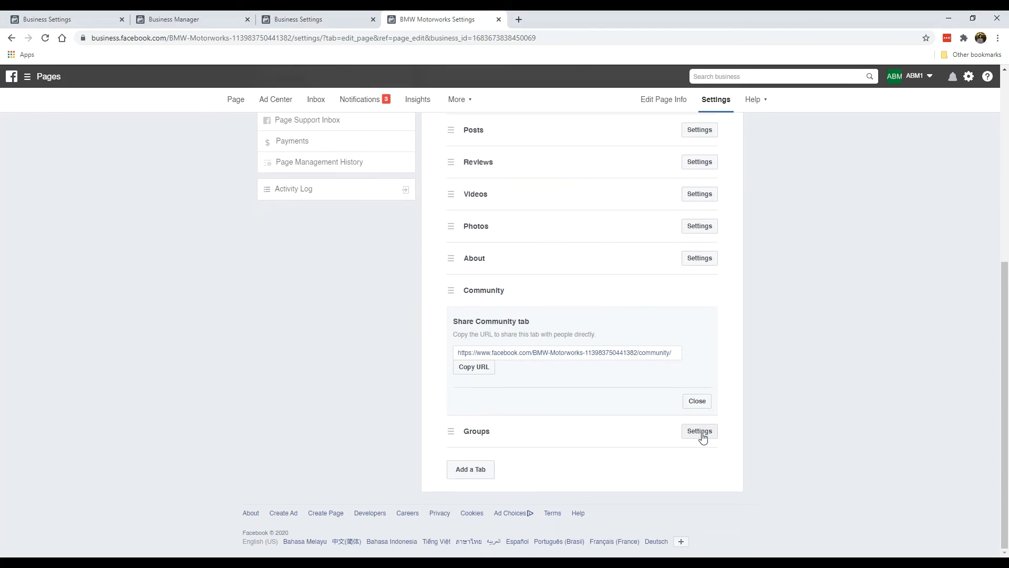
left_click(697, 401)
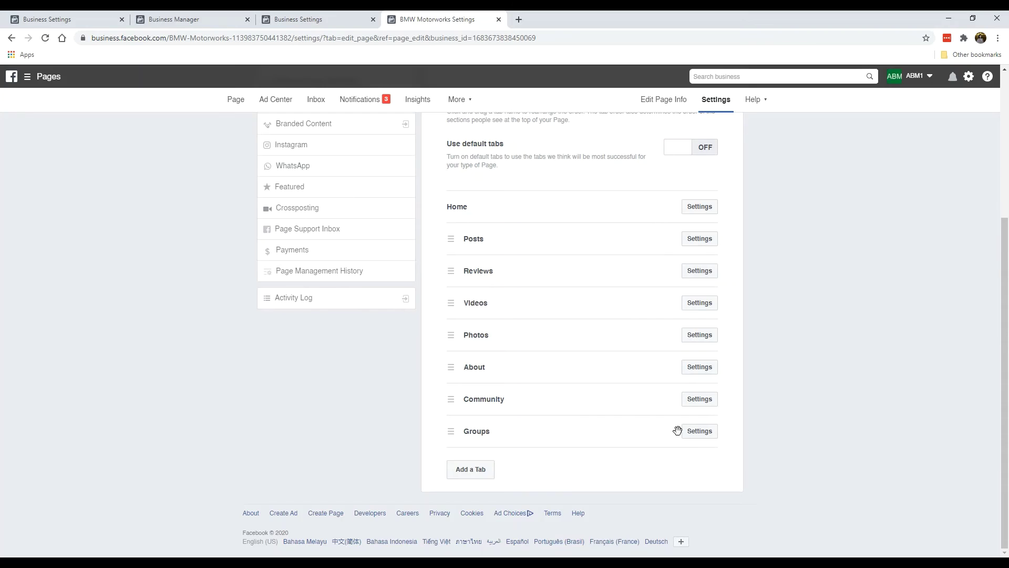
- Switch Show Groups tab to OFF in the Groups settings and save
left_click(691, 432)
scroll(684, 415, "down", 2)
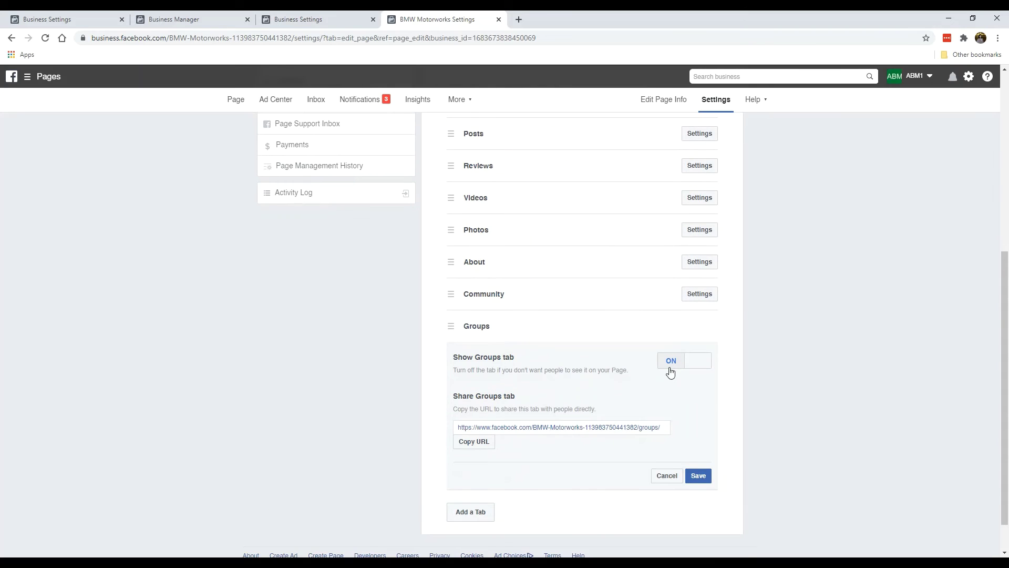
left_click(672, 367)
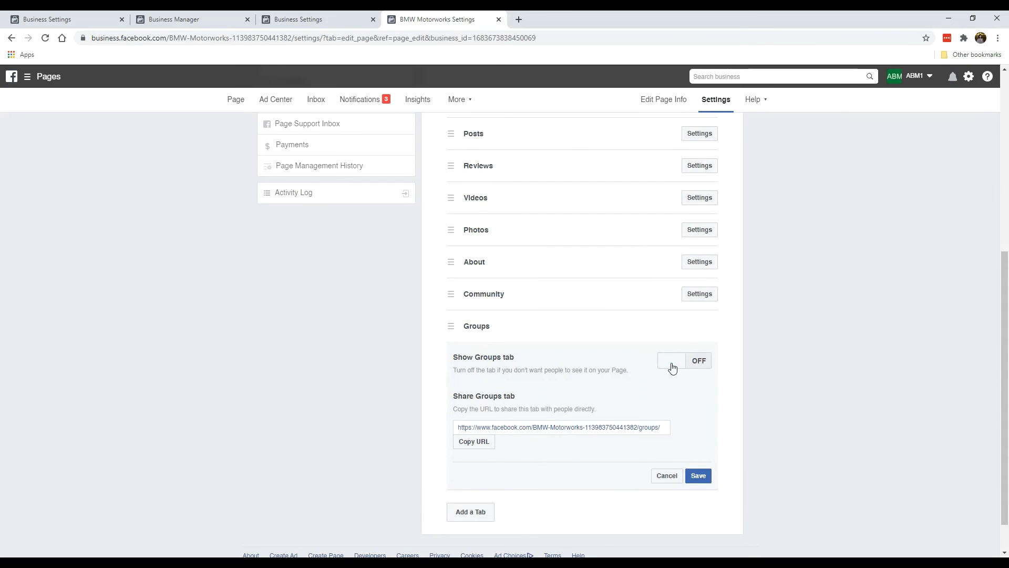
left_click(698, 476)
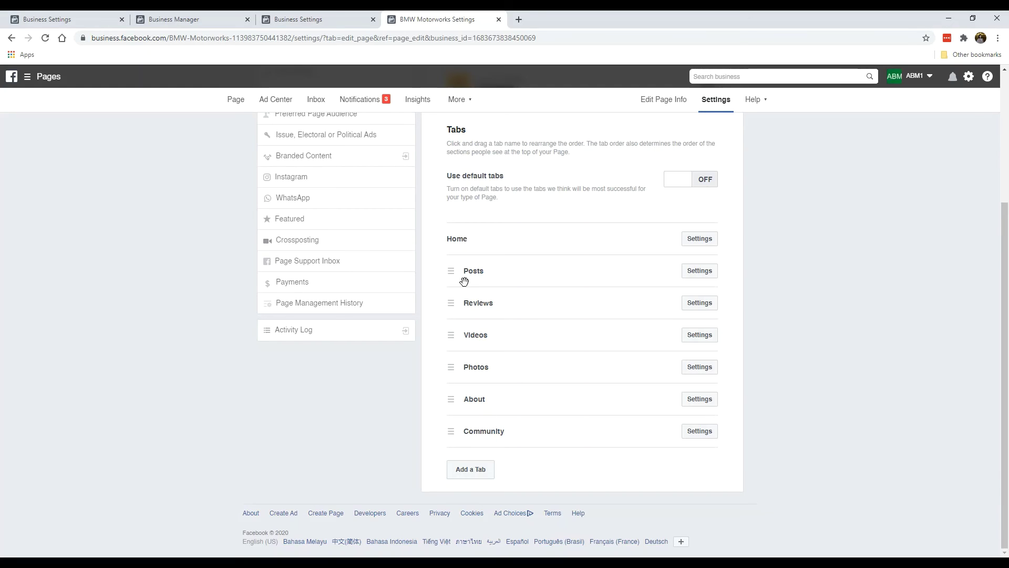
- Drag the tabs into the order Home, About, Posts, Photos, Videos, Community, with Reviews last
left_click_drag(451, 270, 453, 271)
left_click_drag(454, 401, 457, 271)
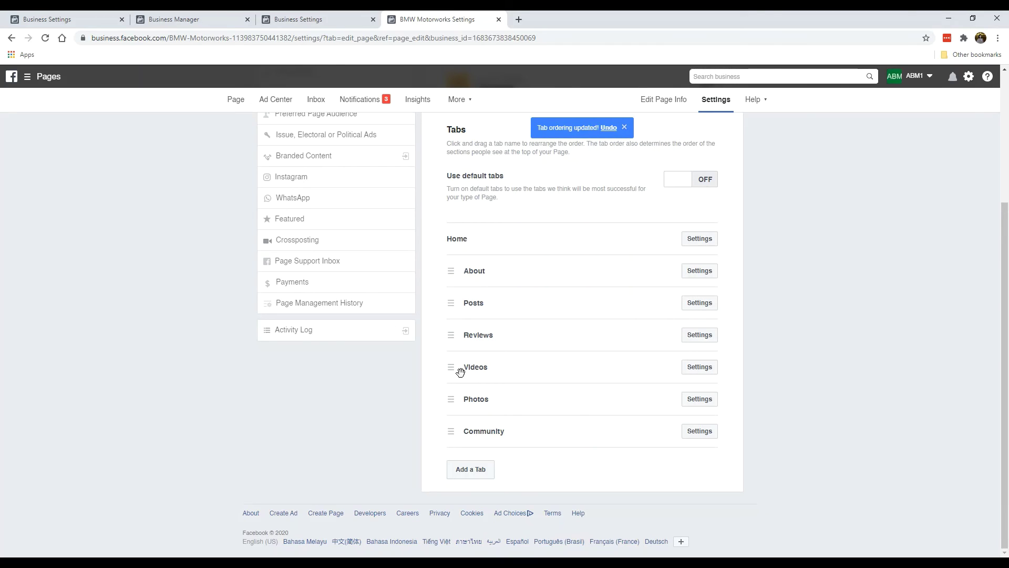
left_click_drag(451, 371, 451, 332)
left_click_drag(453, 398, 446, 322)
left_click_drag(452, 401, 460, 439)
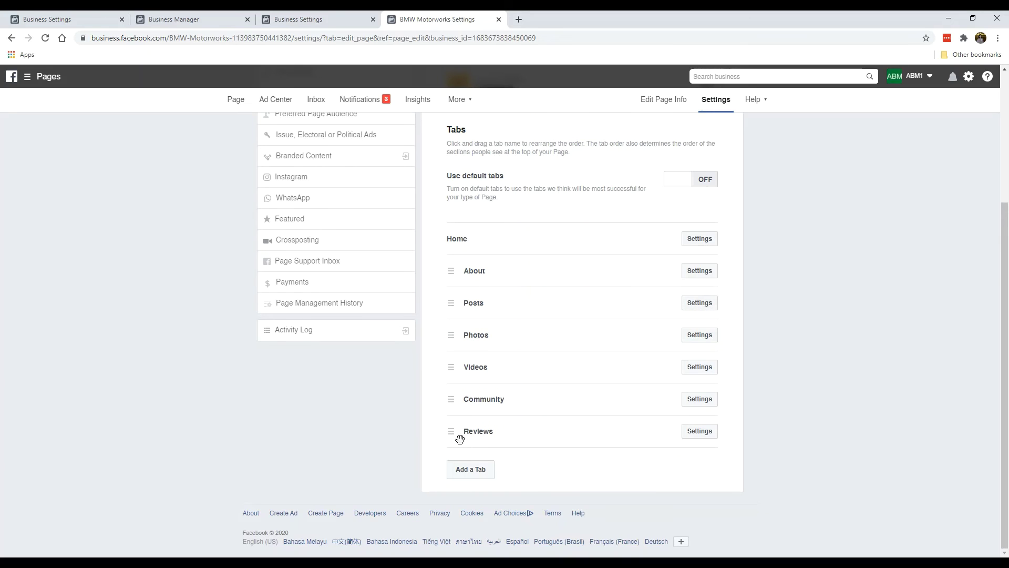
- Turn Show Reviews OFF in the Reviews tab settings and save
left_click(699, 431)
scroll(685, 426, "down", 3)
scroll(578, 289, "up", 2)
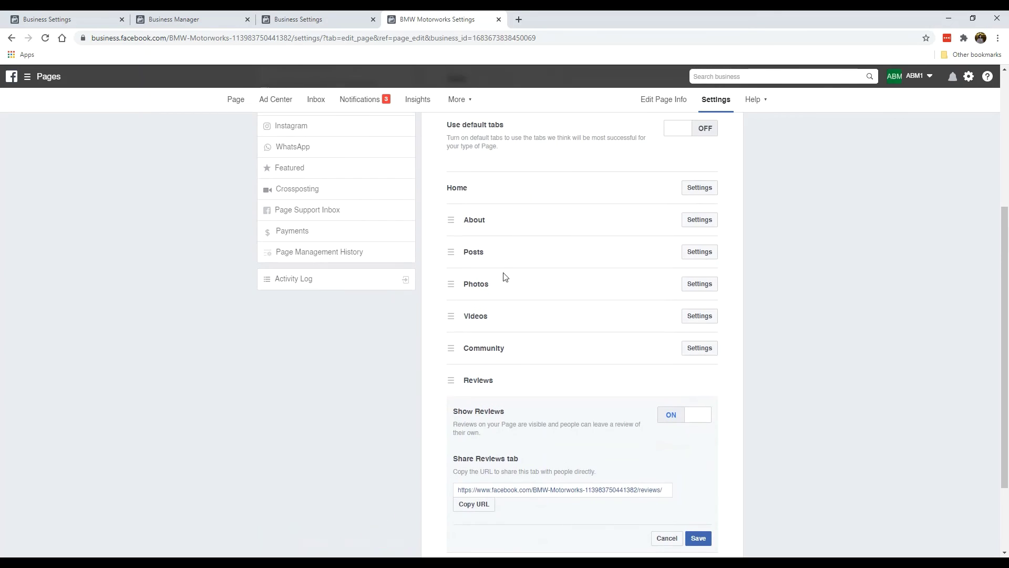
scroll(504, 276, "down", 2)
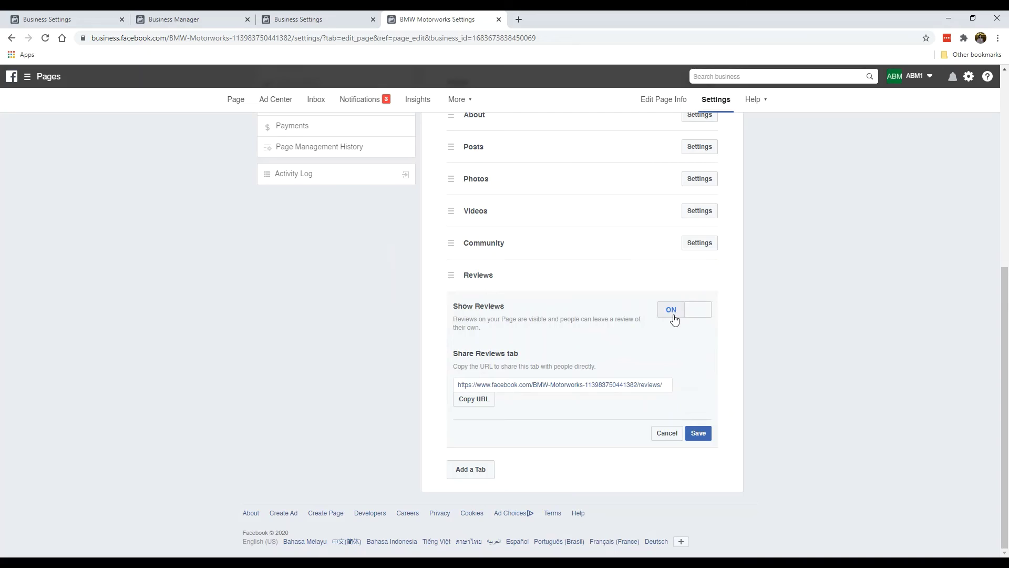
left_click(704, 432)
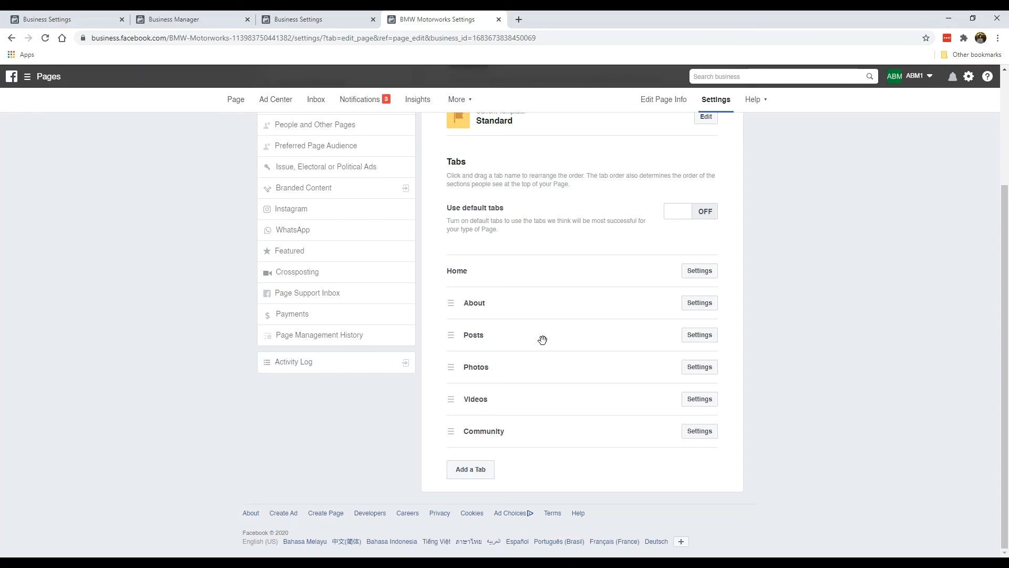
scroll(543, 339, "up", 3)
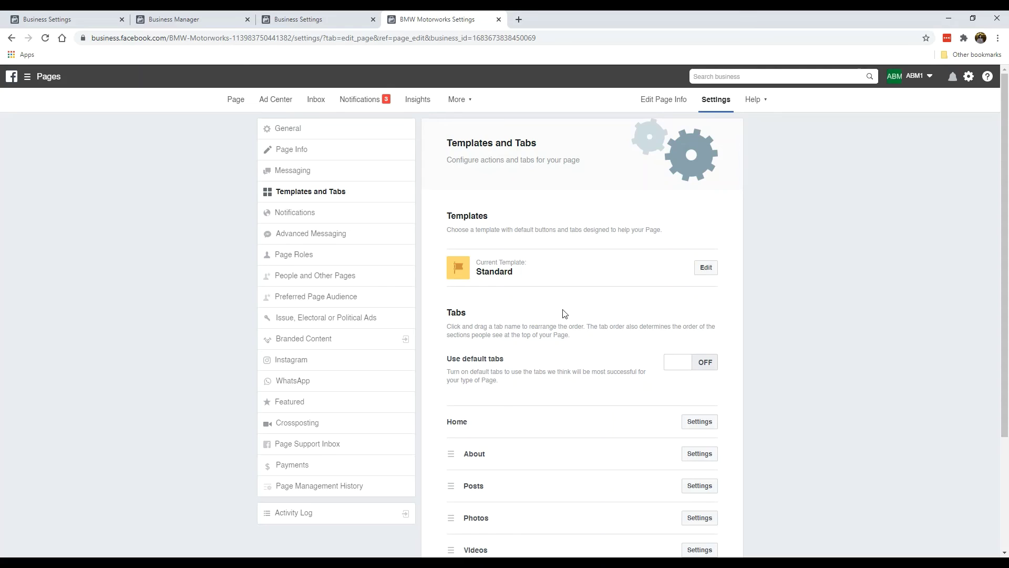
scroll(563, 313, "down", 3)
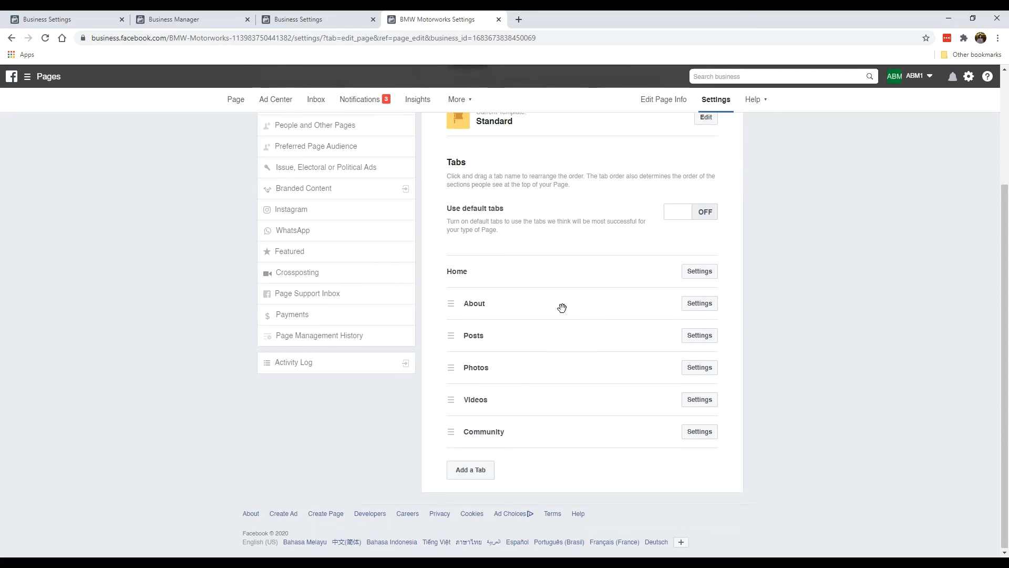
left_click(476, 476)
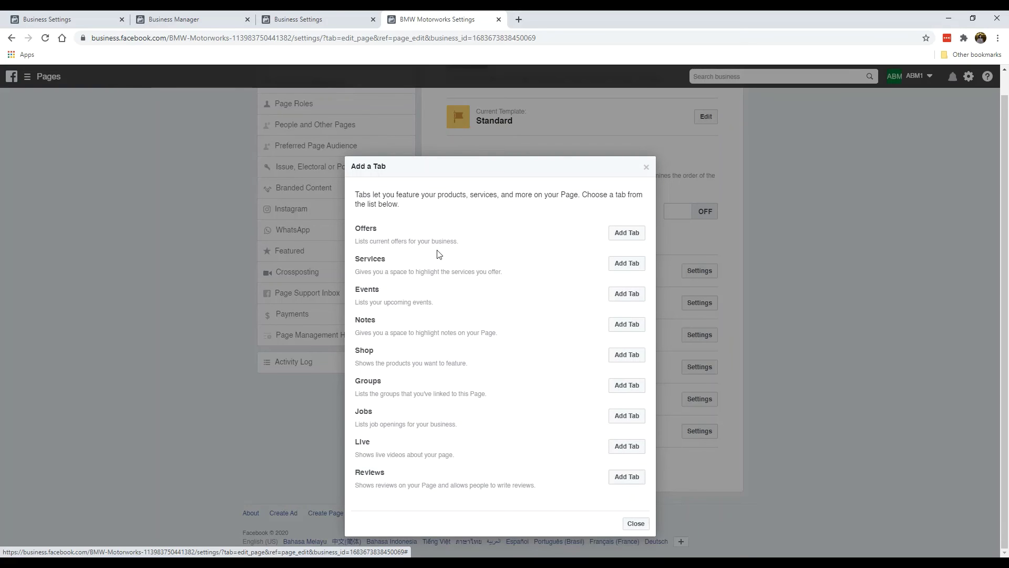
left_click(647, 167)
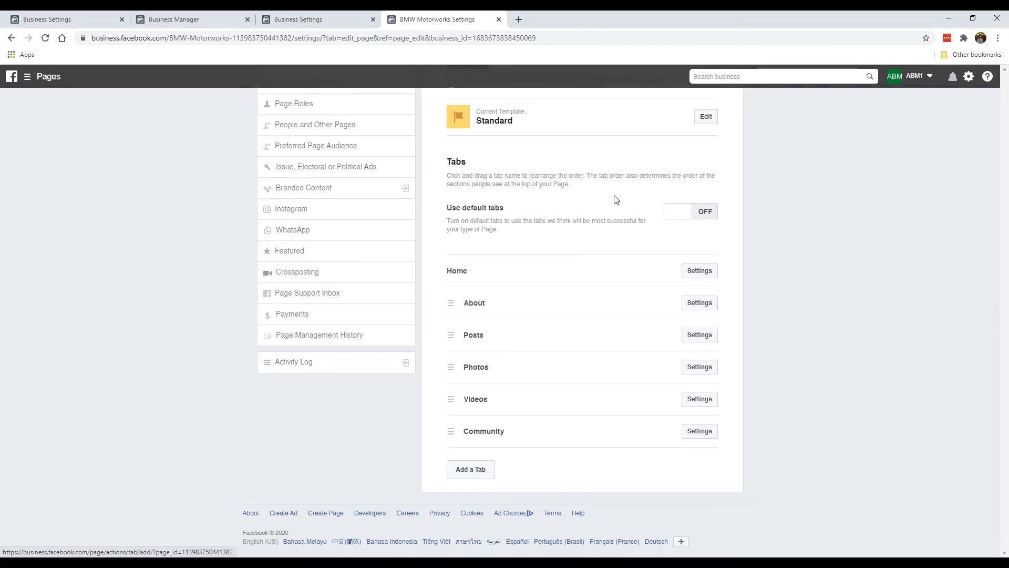
scroll(525, 189, "up", 3)
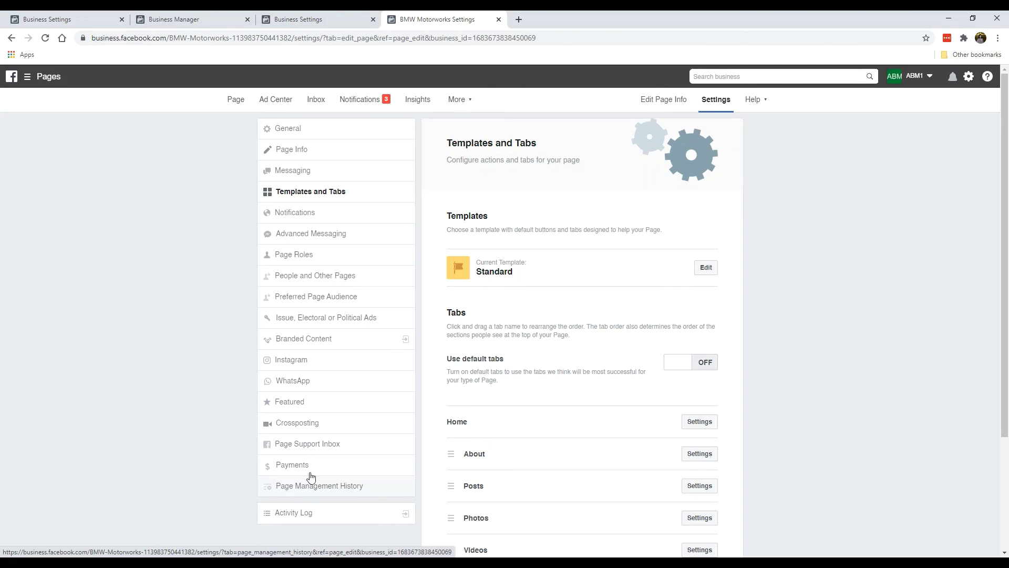
- Open Instagram settings, start Connect Account, then close the Instagram login without connecting
left_click(326, 362)
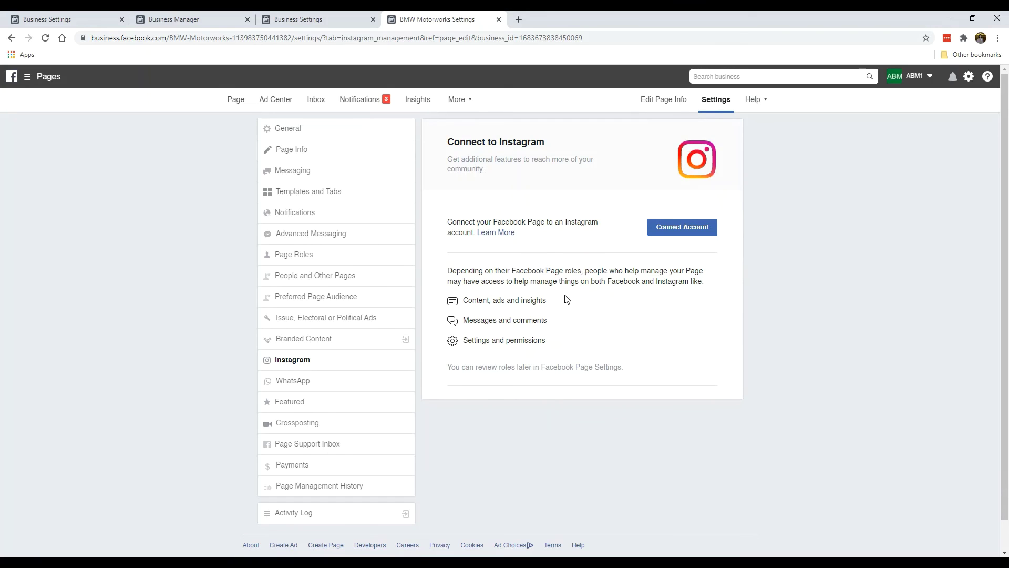
left_click(696, 230)
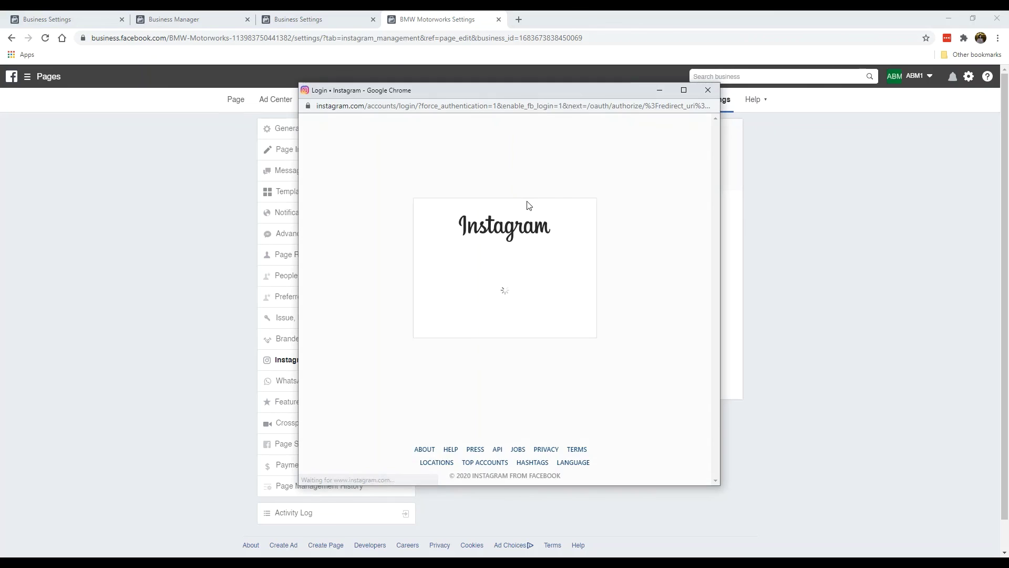
left_click(518, 270)
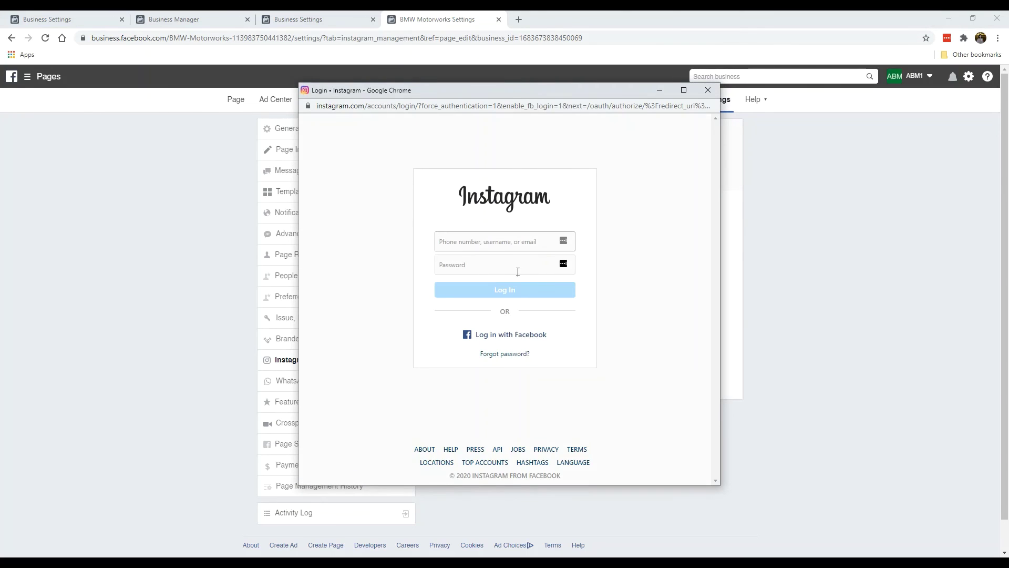
left_click(708, 90)
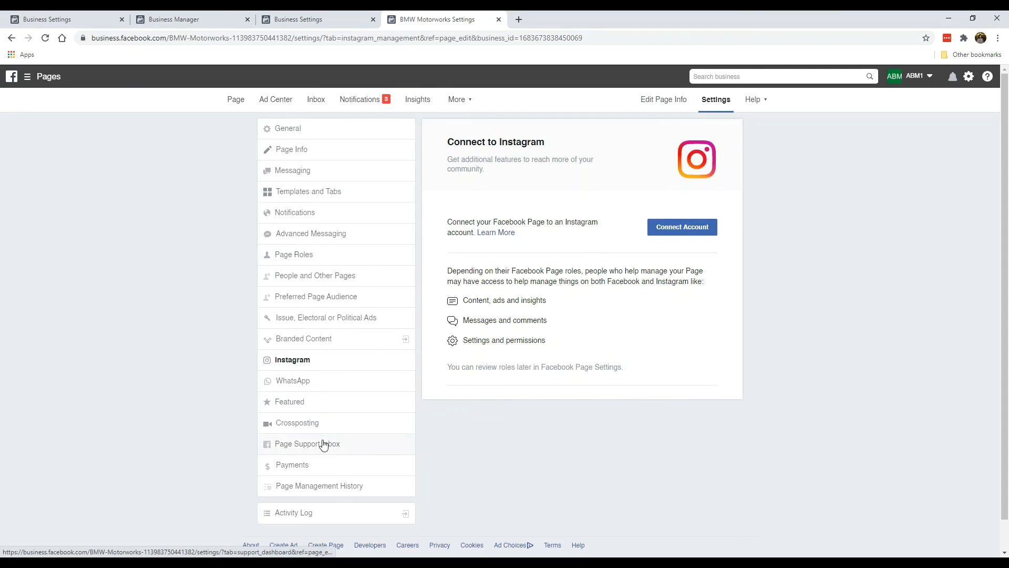
- Go to the BMW Motorworks Page home, browse it, and open an empty Write a post composer
left_click(241, 108)
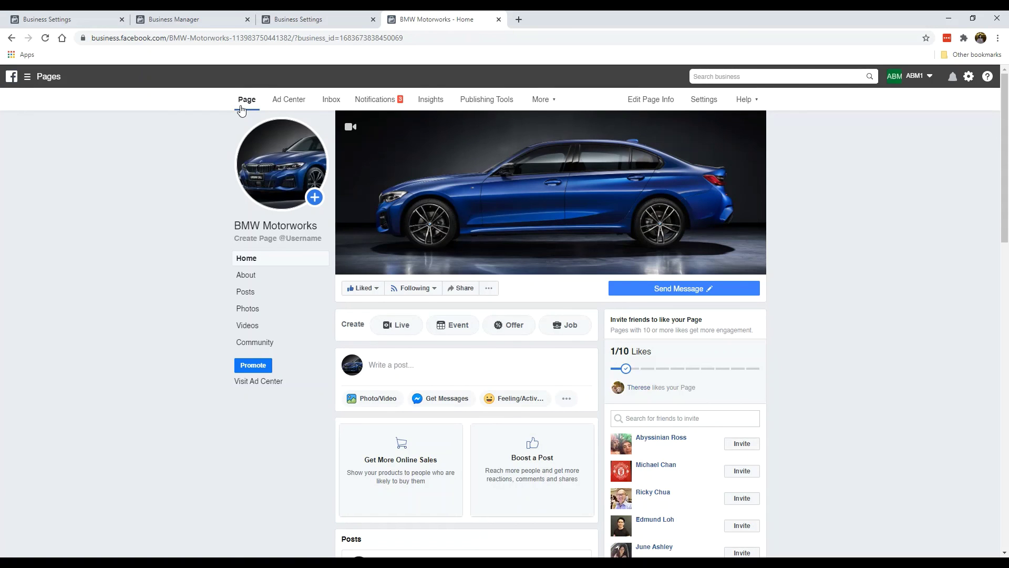
scroll(196, 269, "down", 3)
scroll(197, 267, "down", 15)
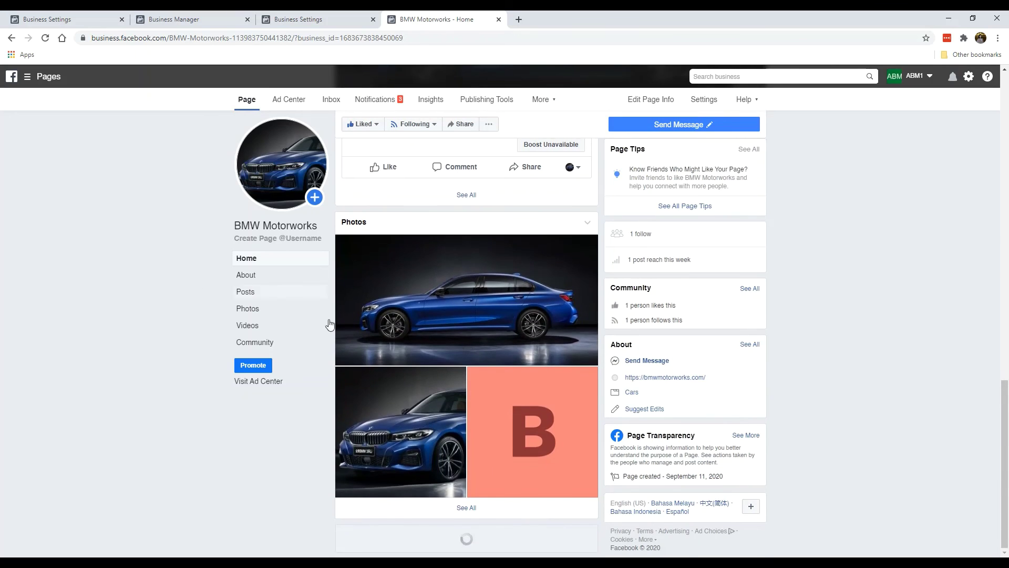
scroll(327, 322, "up", 15)
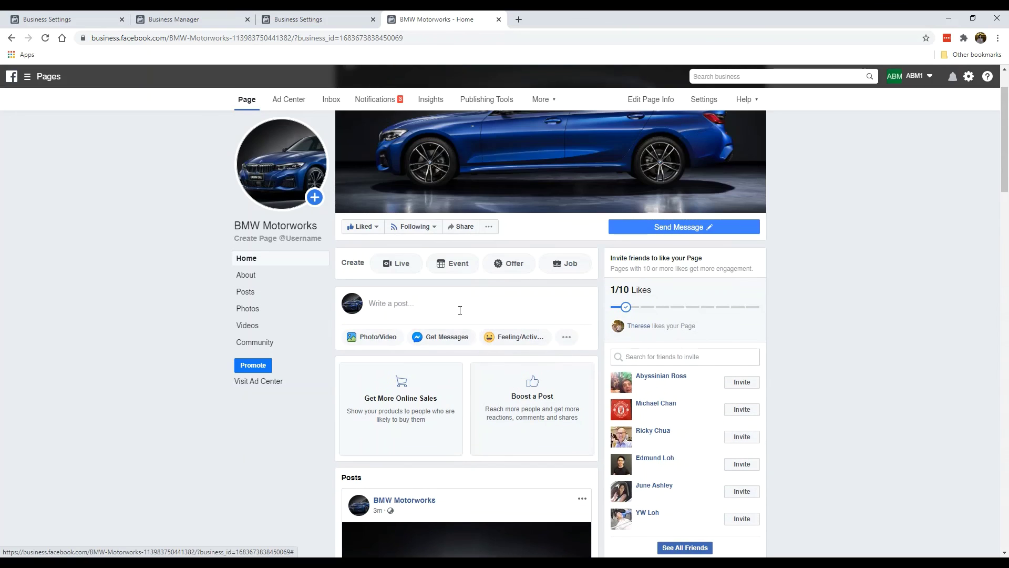
left_click(458, 313)
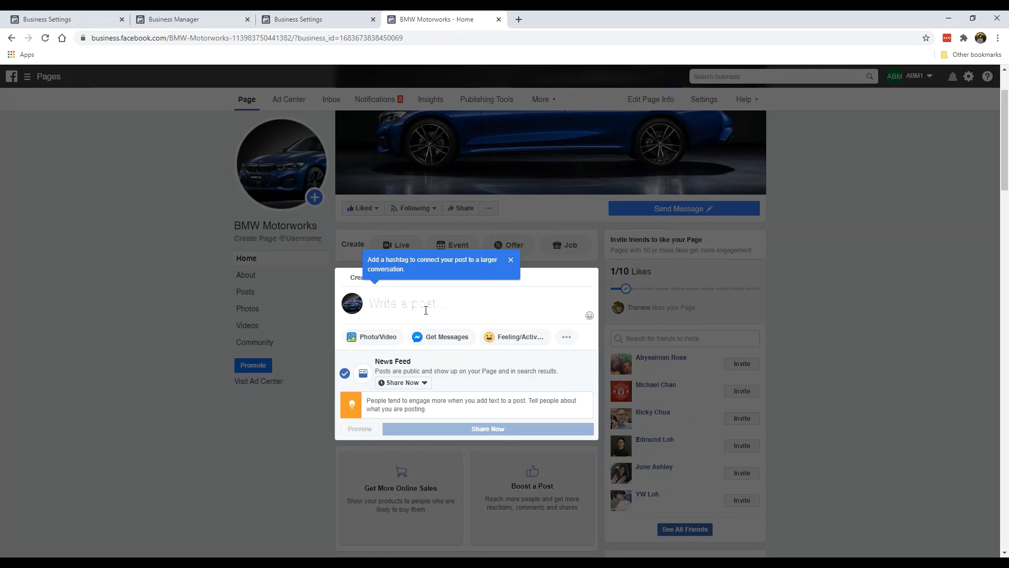
- Choose Schedule from the Share Now menu, then close the Schedule Post dialog unscheduled
left_click(420, 383)
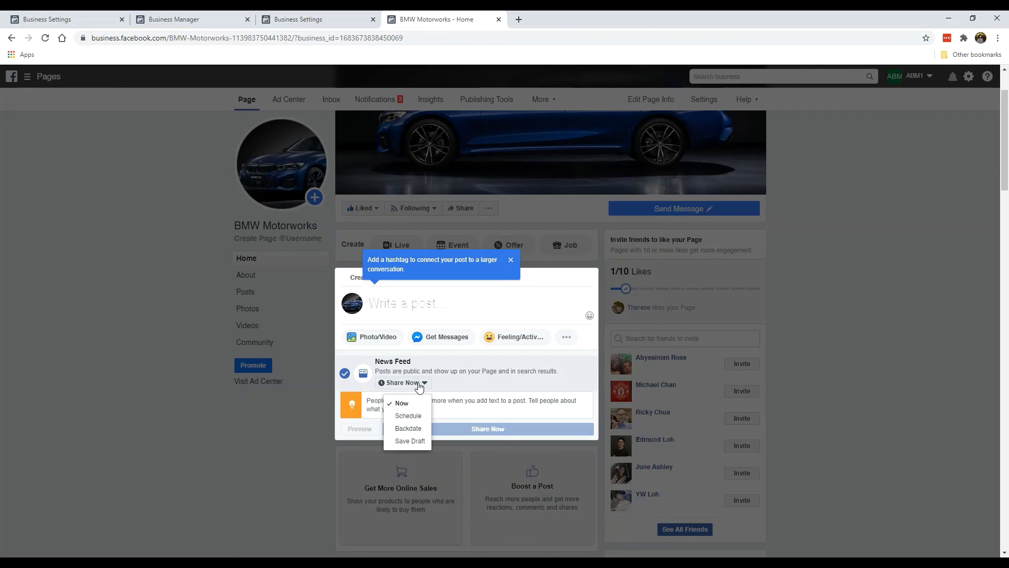
left_click(404, 415)
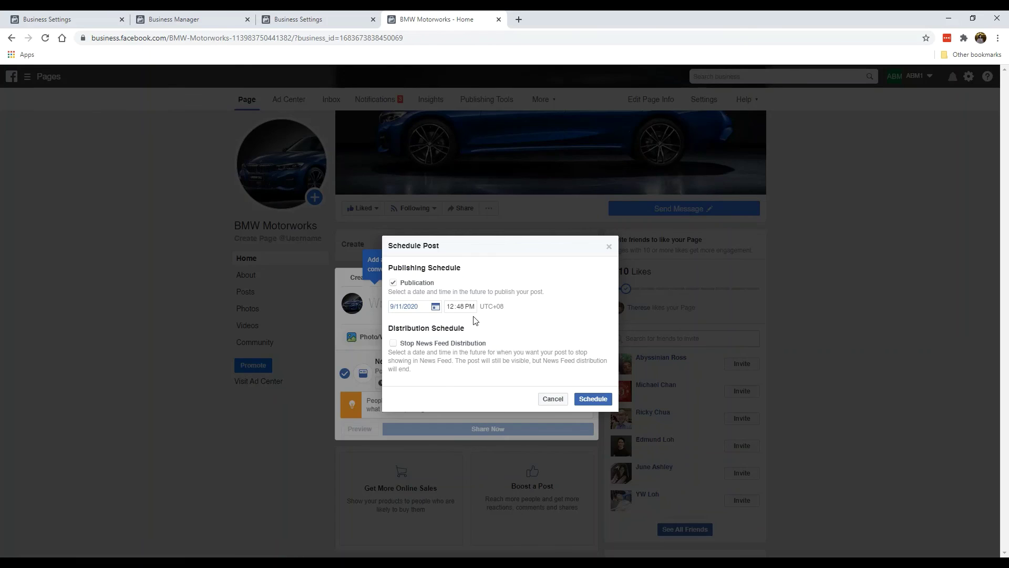
left_click(608, 247)
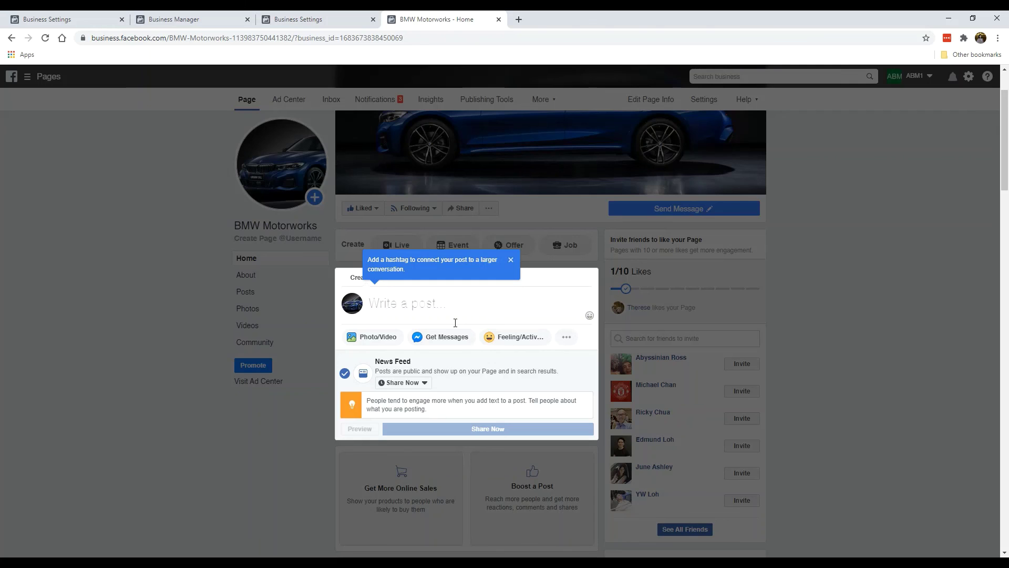
- Close the post composer, reopen it, and close it again without posting
left_click(178, 358)
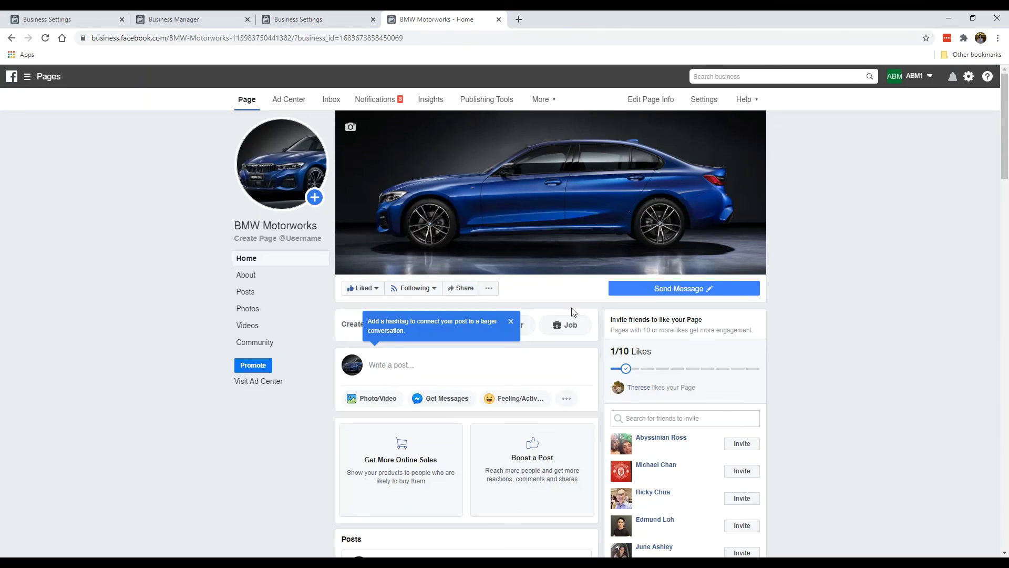
scroll(472, 369, "down", 7)
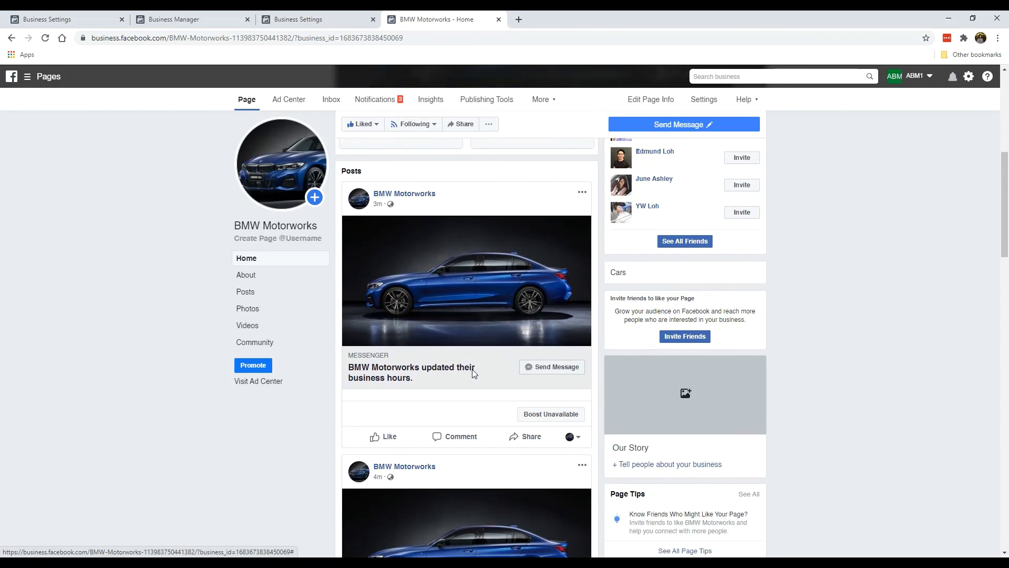
scroll(466, 260, "up", 7)
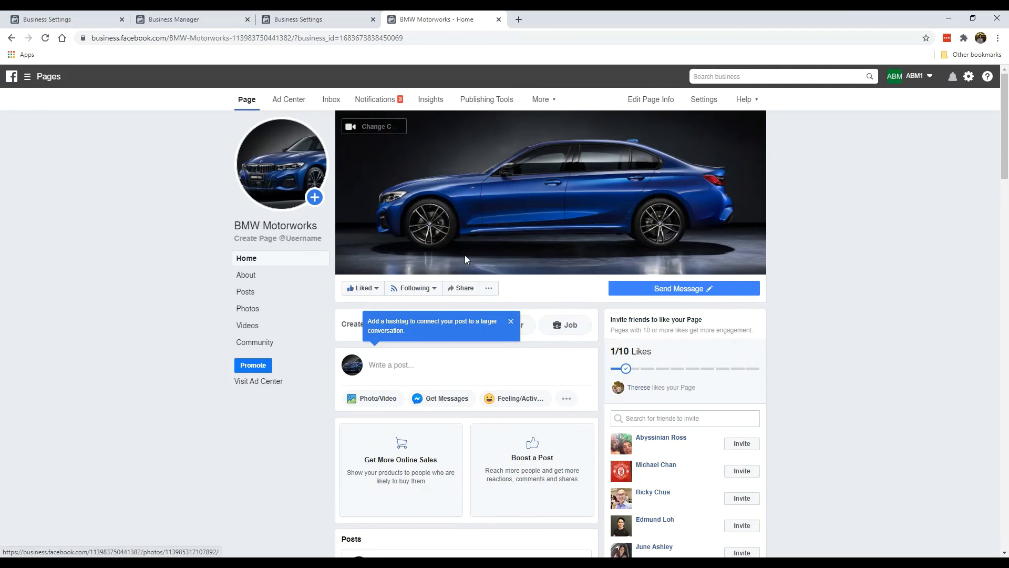
left_click(513, 330)
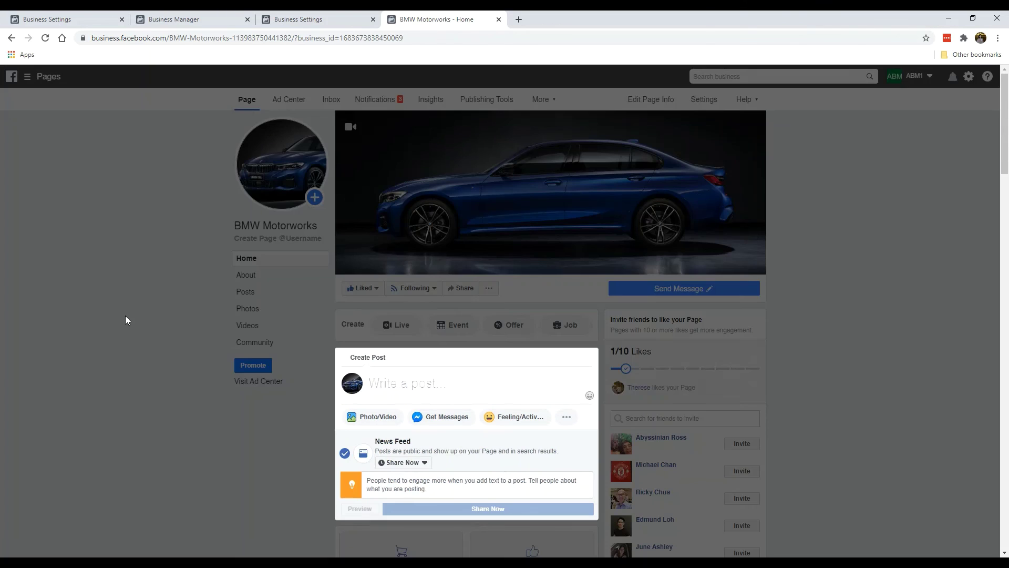
left_click(125, 316)
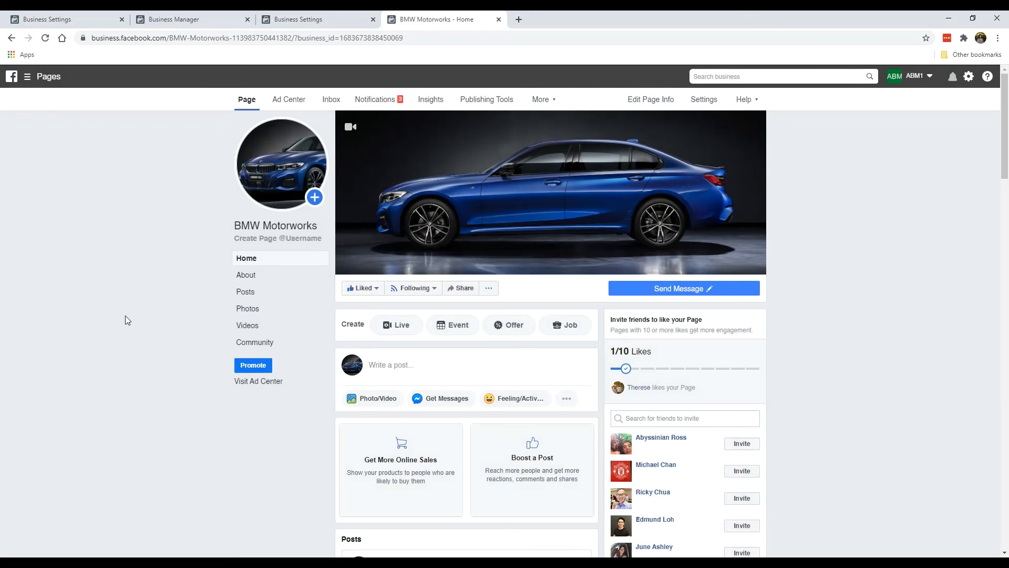